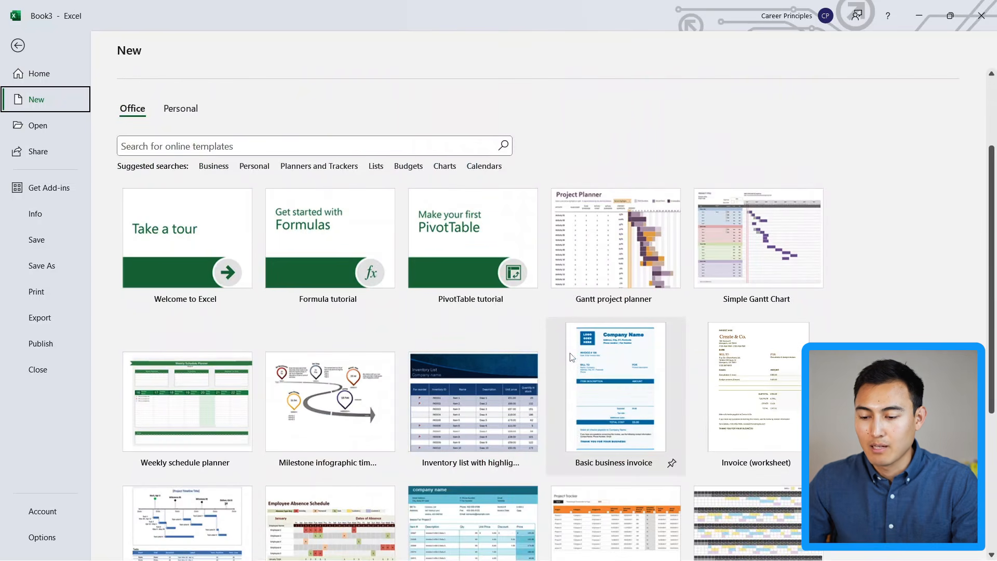
Search the online templates for "calendar"
click(173, 143)
text(ca)
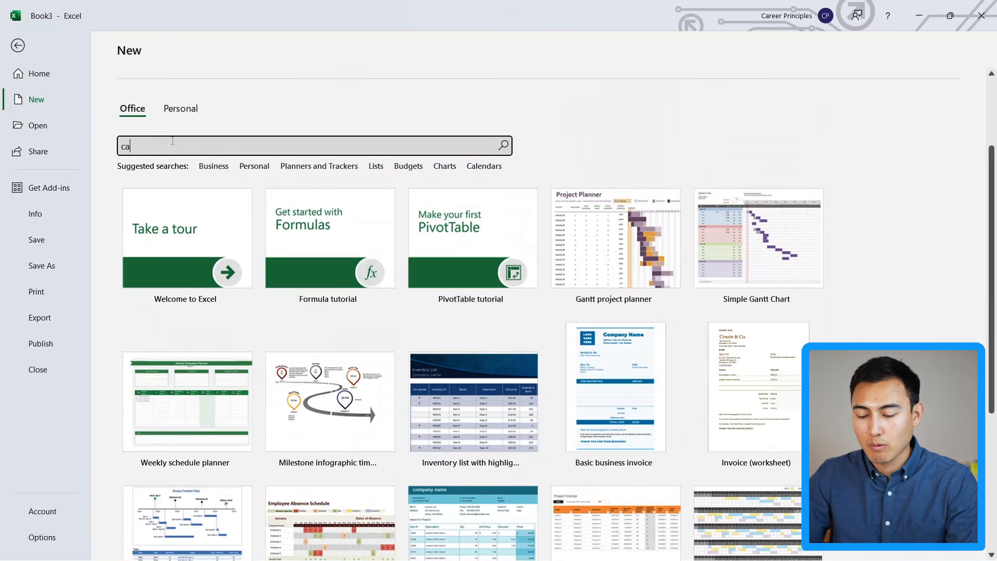
text(lendar4)
key(BackSpace)
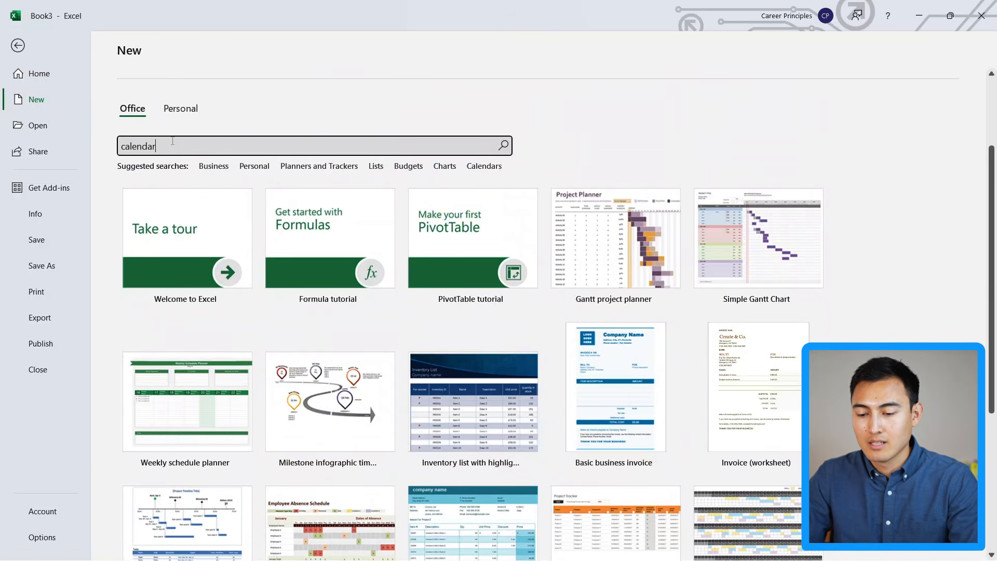
key(Return)
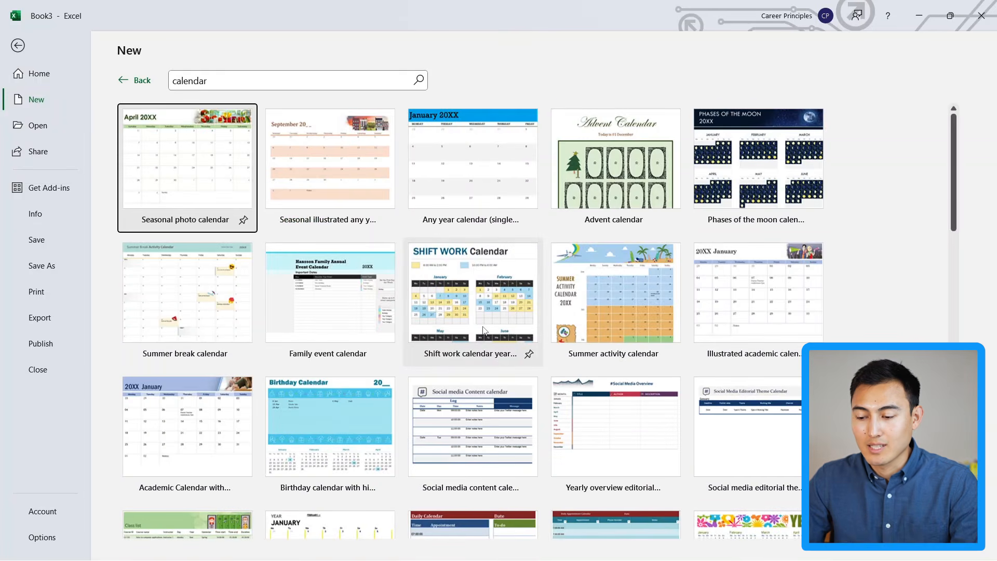
Create a workbook from the "Any year calendar (single month per tab)" template among the calendar templates
scroll(484, 330, down, 5)
scroll(484, 331, down, 5)
scroll(484, 331, up, 10)
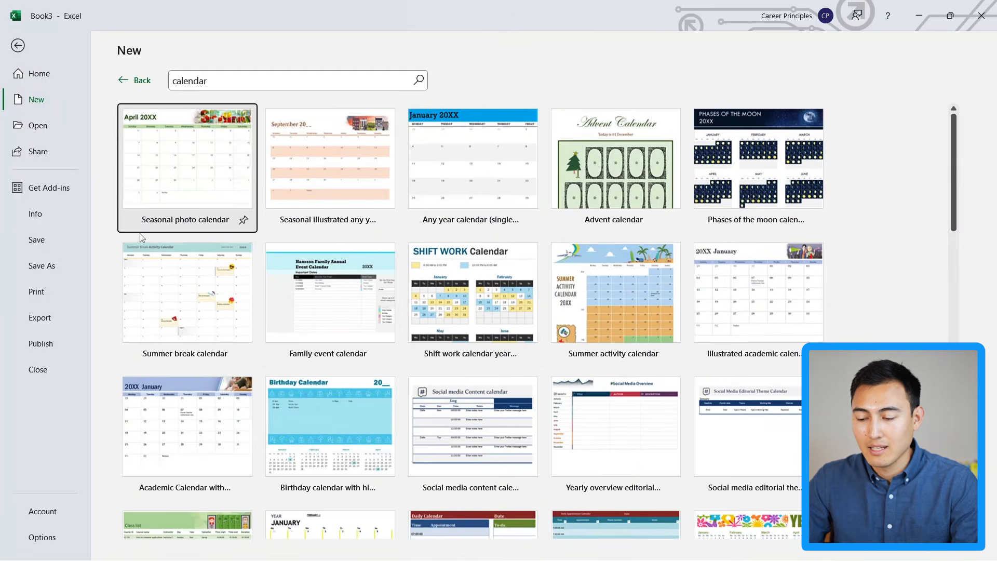
click(430, 188)
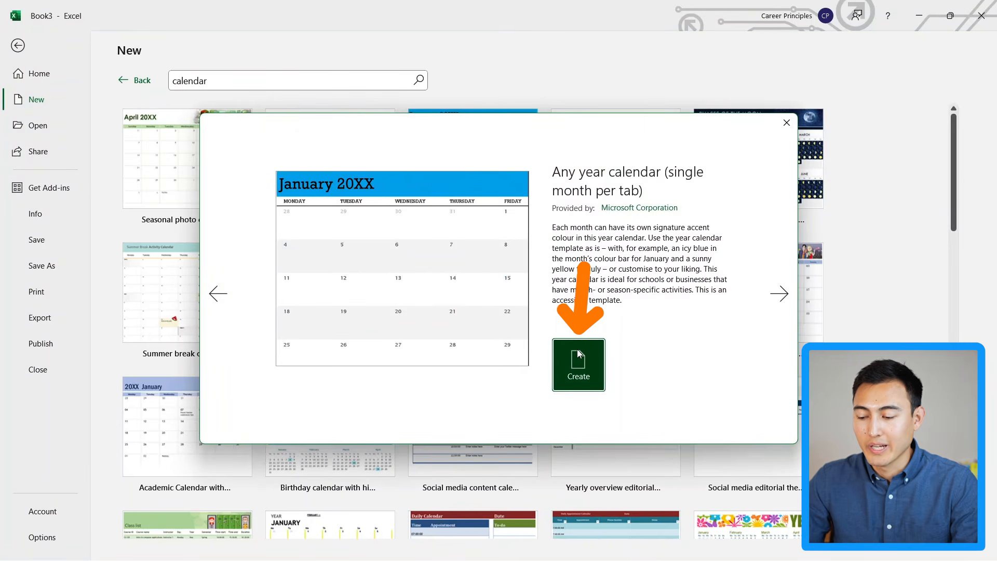
click(577, 355)
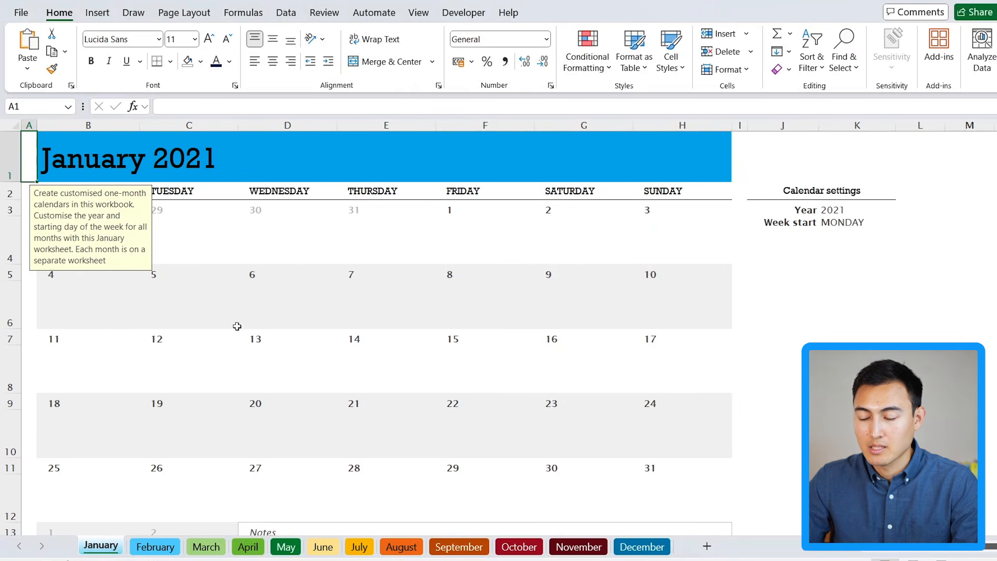
Set the year in the January sheet's calendar settings to 2024
click(839, 207)
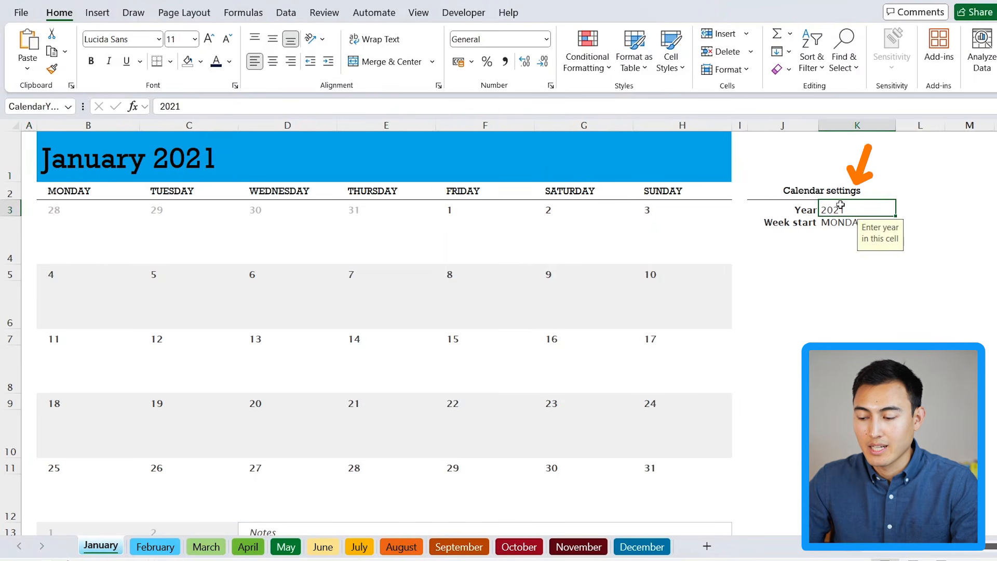
text(2024)
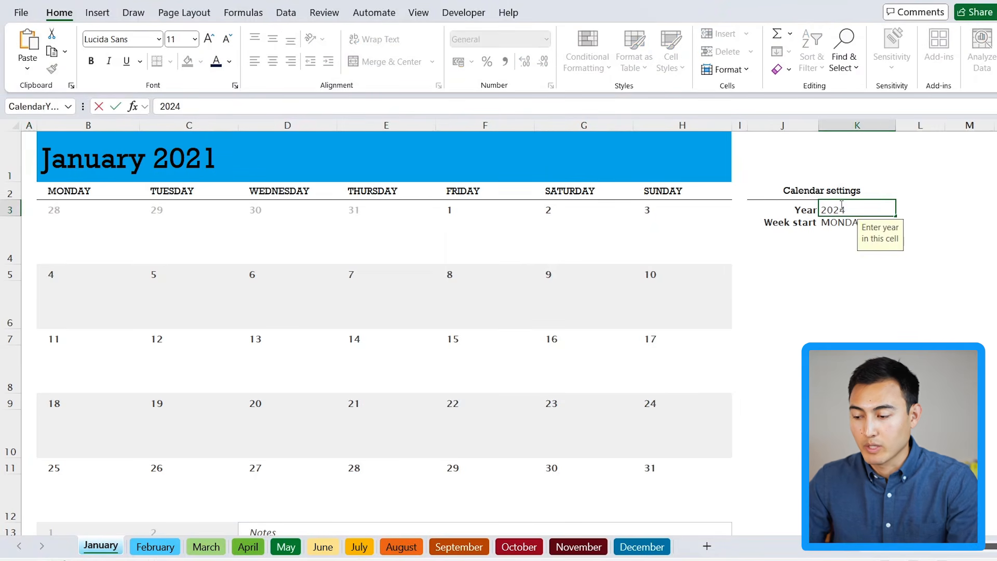
key(Return)
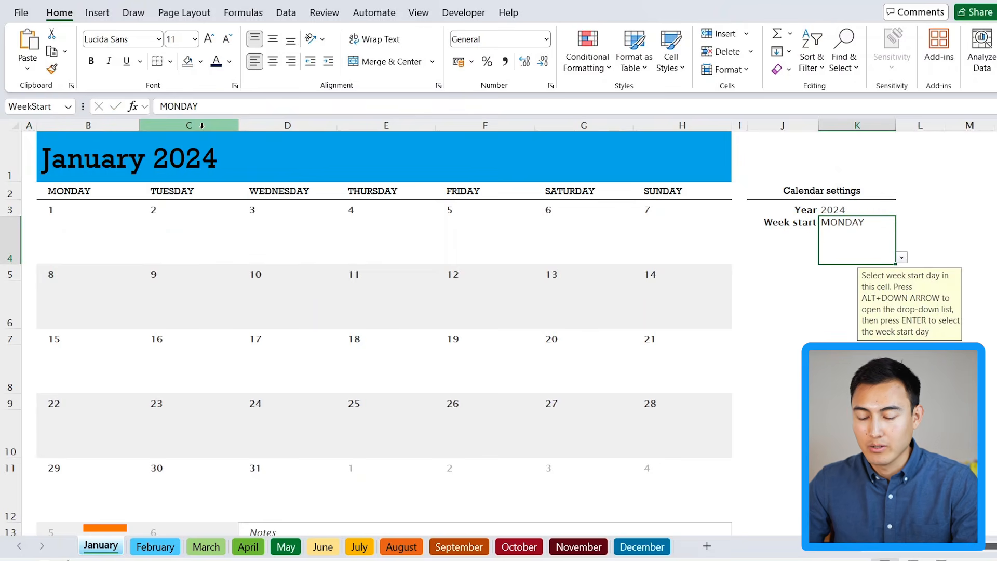
Look through the monthly sheets from January to July and return to the January sheet
key(ctrl+Page_Down)
key(ctrl+Page_Down)
key(ctrl+Page_Down)
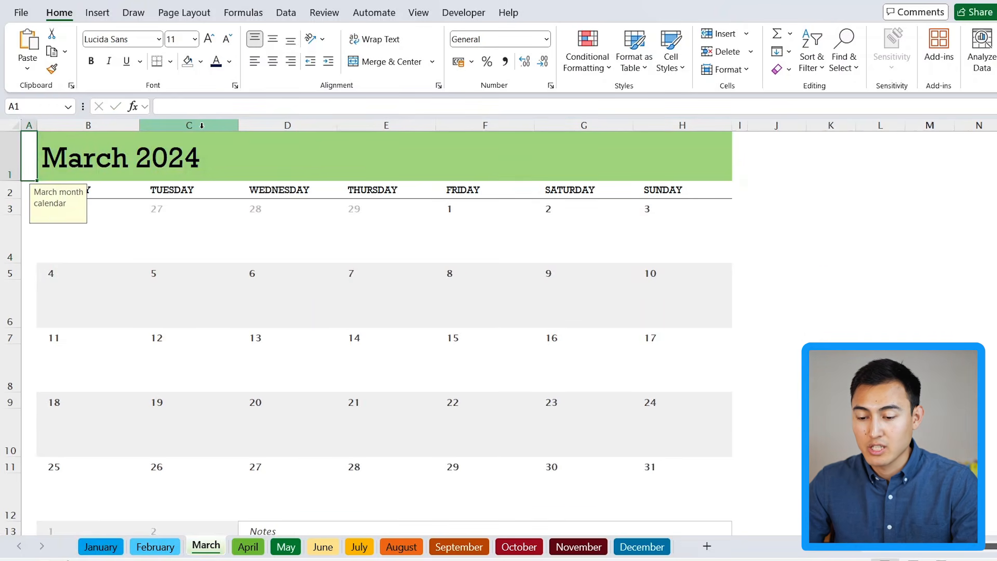
key(ctrl+Page_Down)
key(ctrl+Page_Down)
key(ctrl+Page_Down)
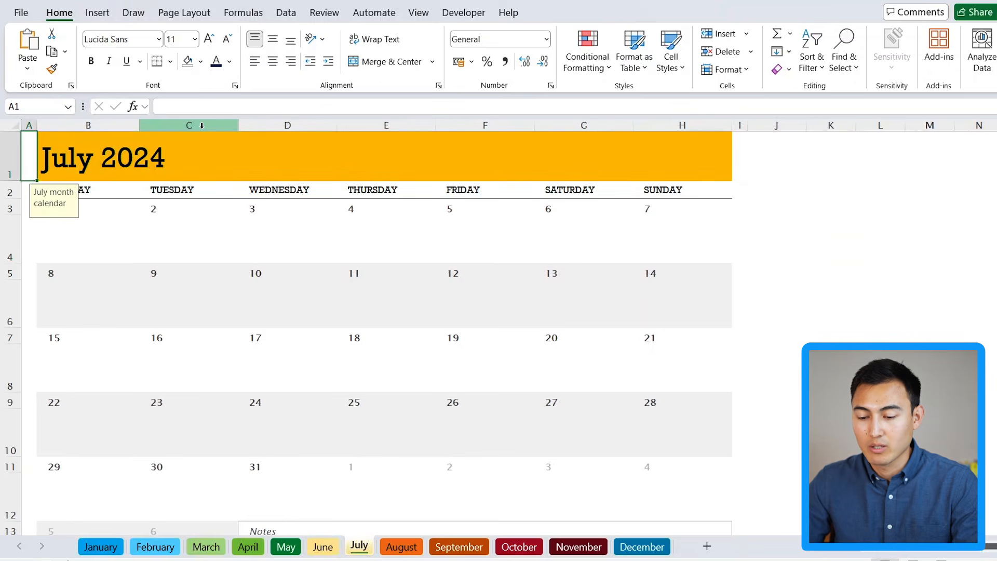
click(100, 546)
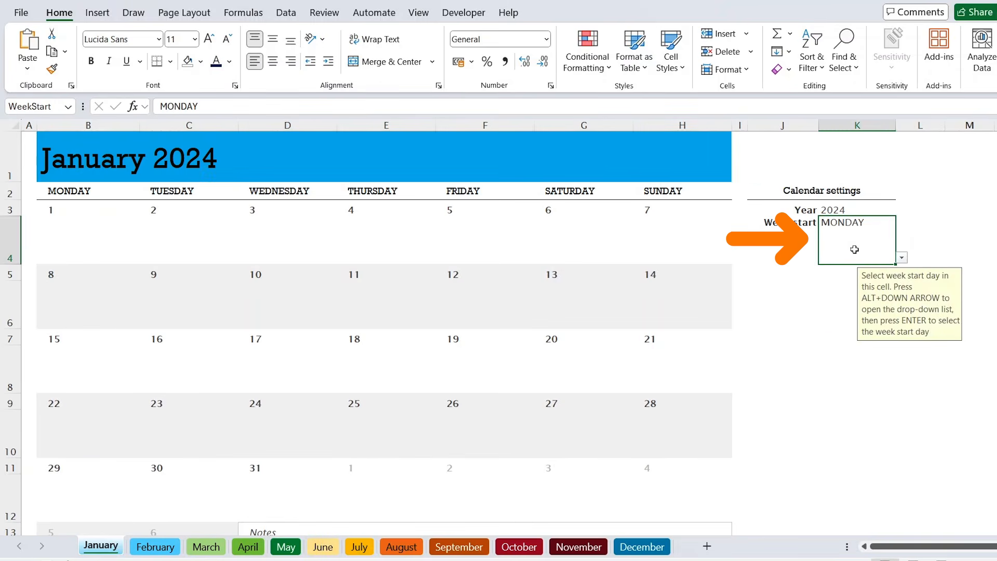
Try SUNDAY as the week start in the calendar settings and set it back to MONDAY
key(alt+Down)
key(Up)
key(Return)
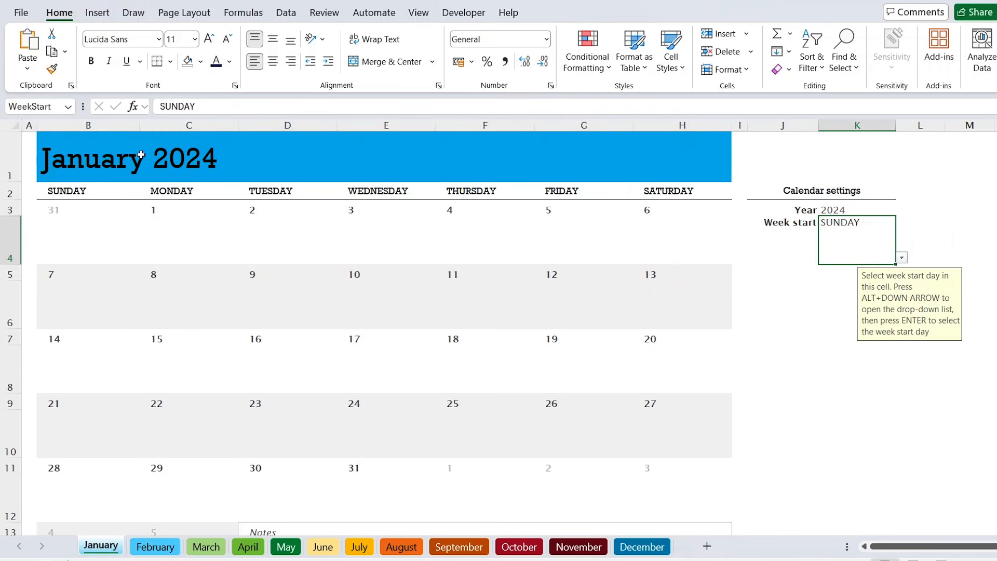
key(alt+Down)
key(Down)
key(Return)
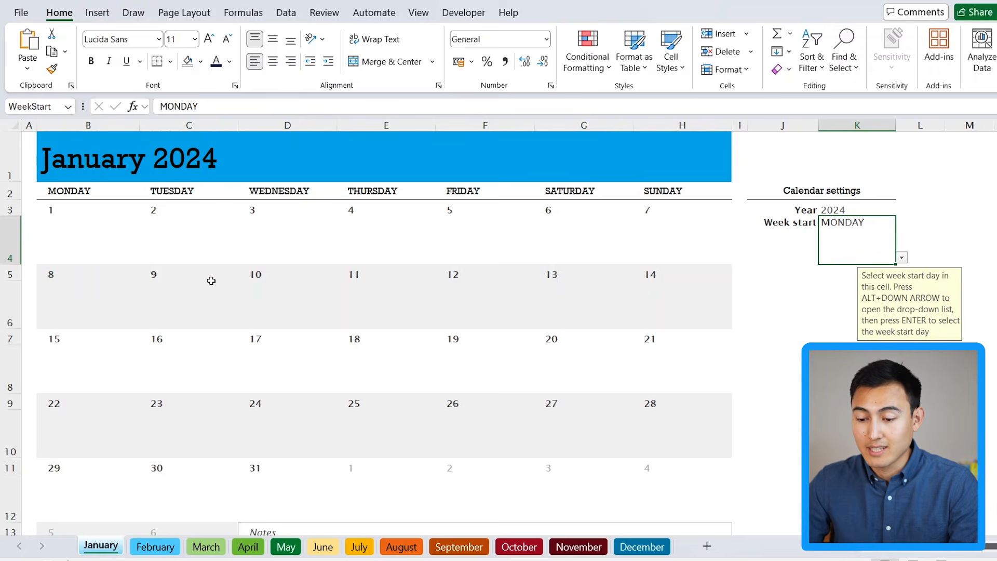
Enter "Holiday" in cell F4, under Friday 5 January
click(246, 264)
key(Right)
key(Right)
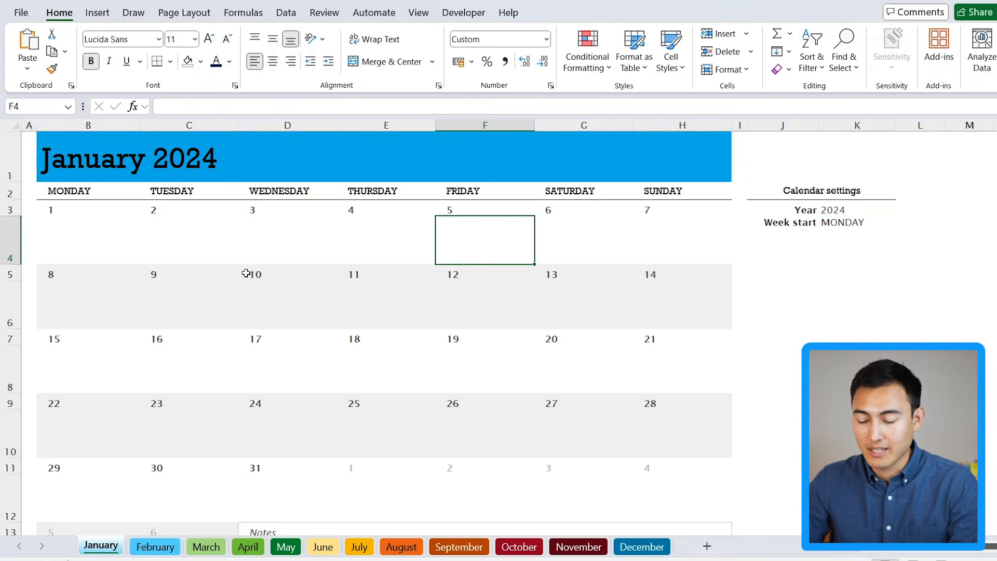
text(Holiday)
key(Return)
key(Up)
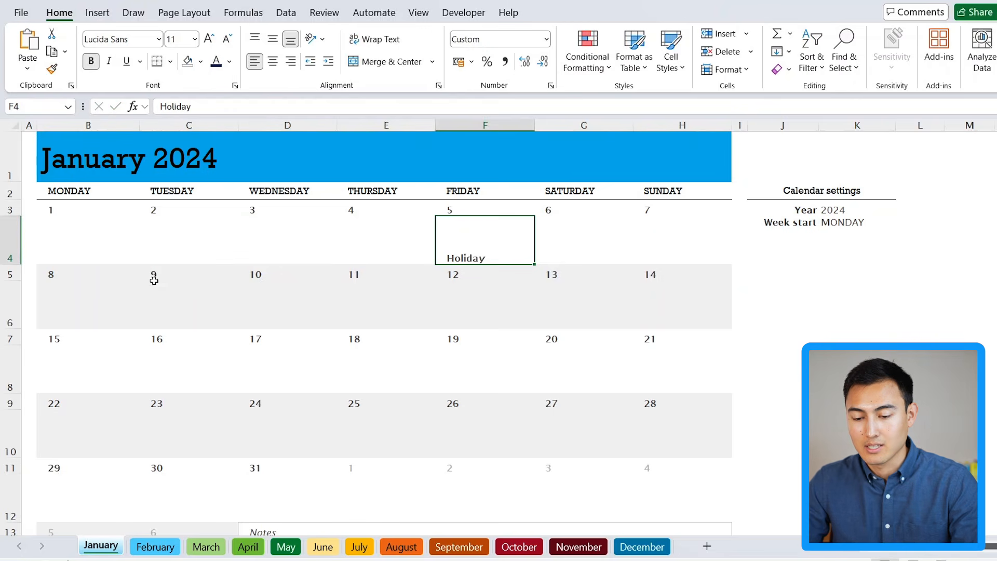
Examine the January calendar's rows, the date formula in cell C5 and the area beside the calendar settings
click(10, 237)
key(Down)
key(Down)
key(Down)
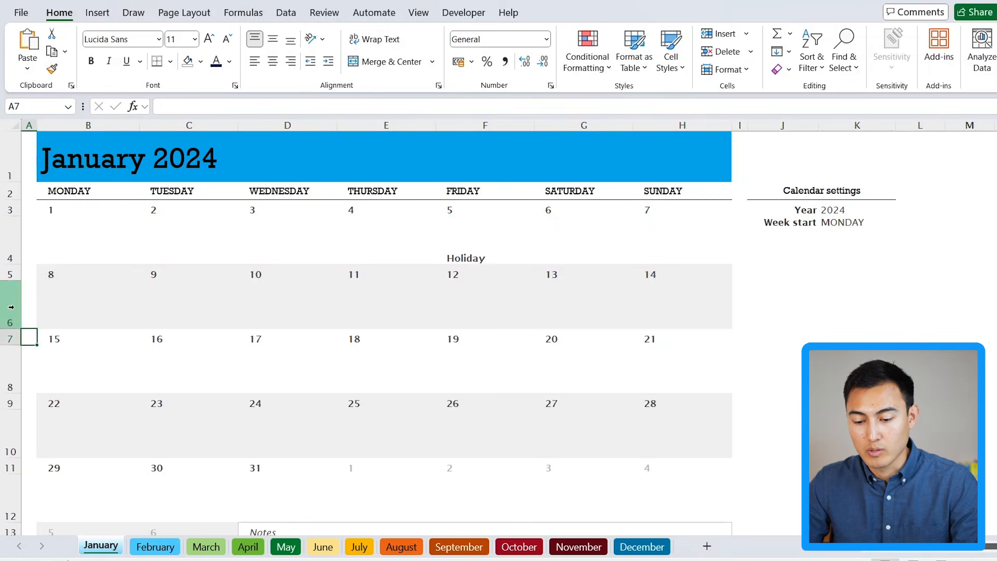
click(12, 309)
key(Up)
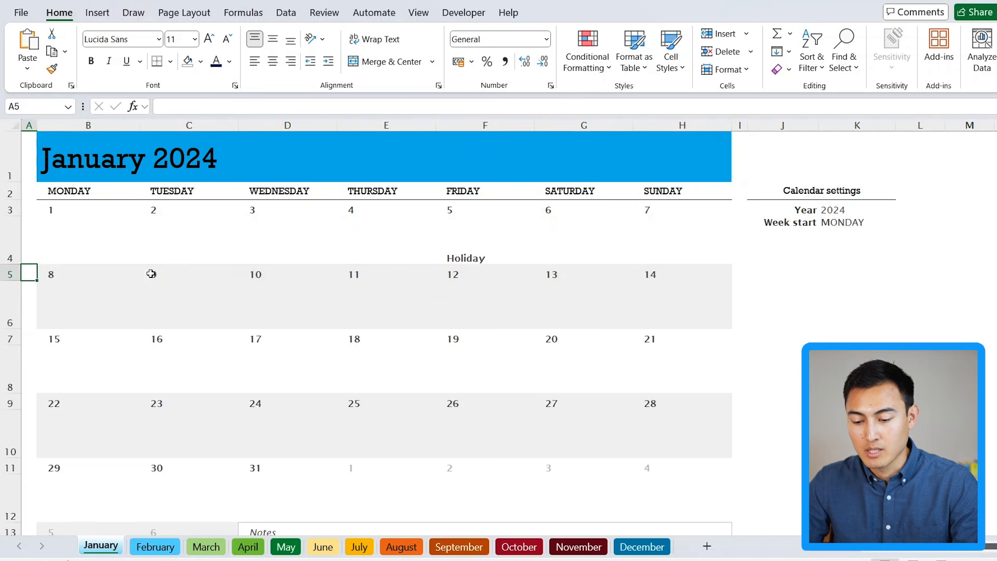
key(Right)
key(Right)
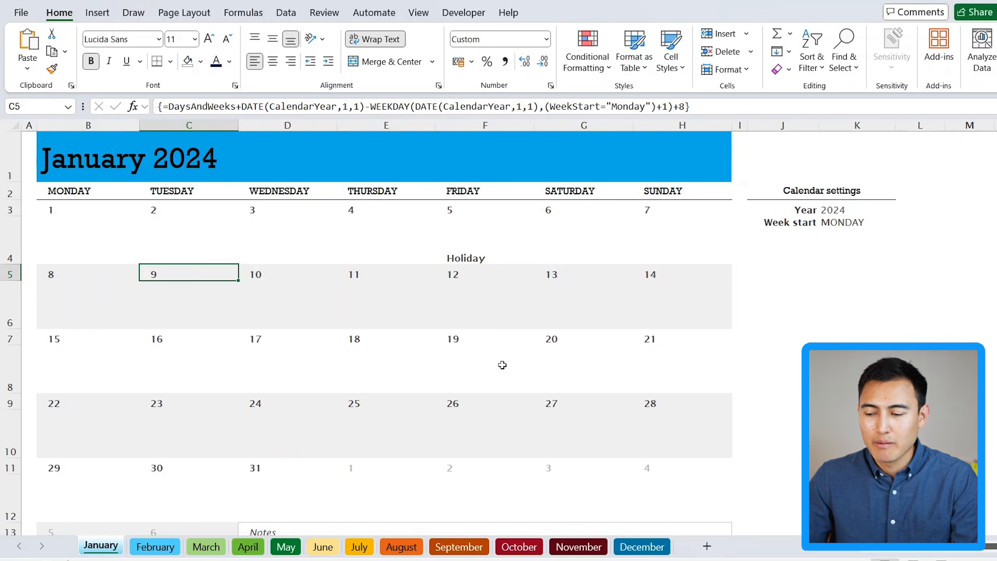
scroll(776, 394, right, 6)
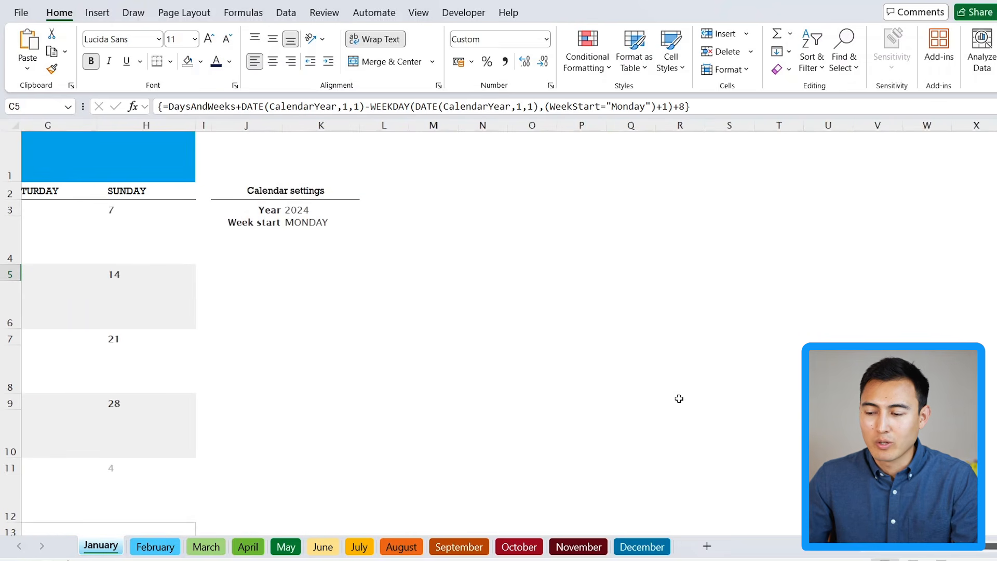
scroll(543, 311, left, 6)
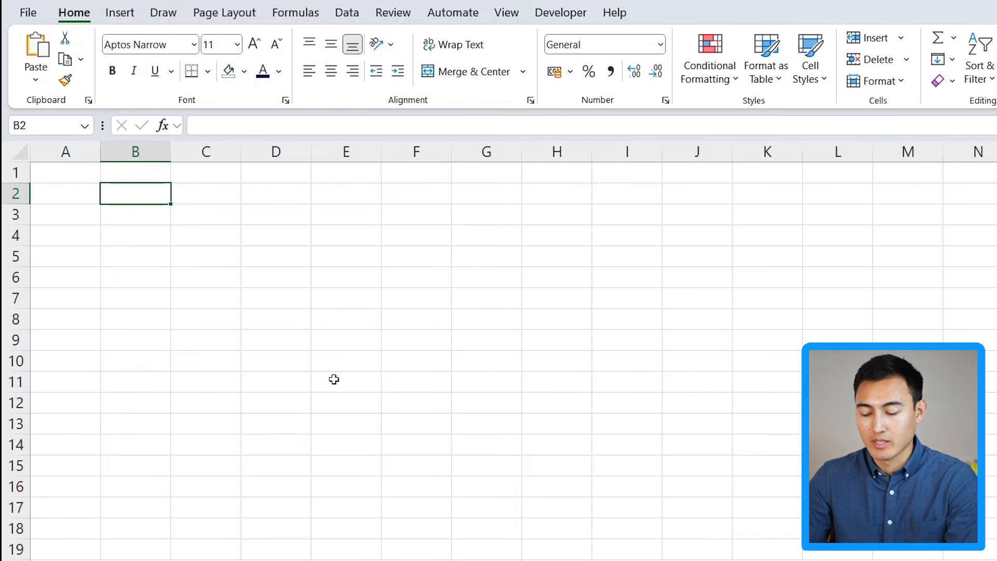
In the blank worksheet, enter June in cell C2 and 2024 in cell E2
key(Right)
text(June)
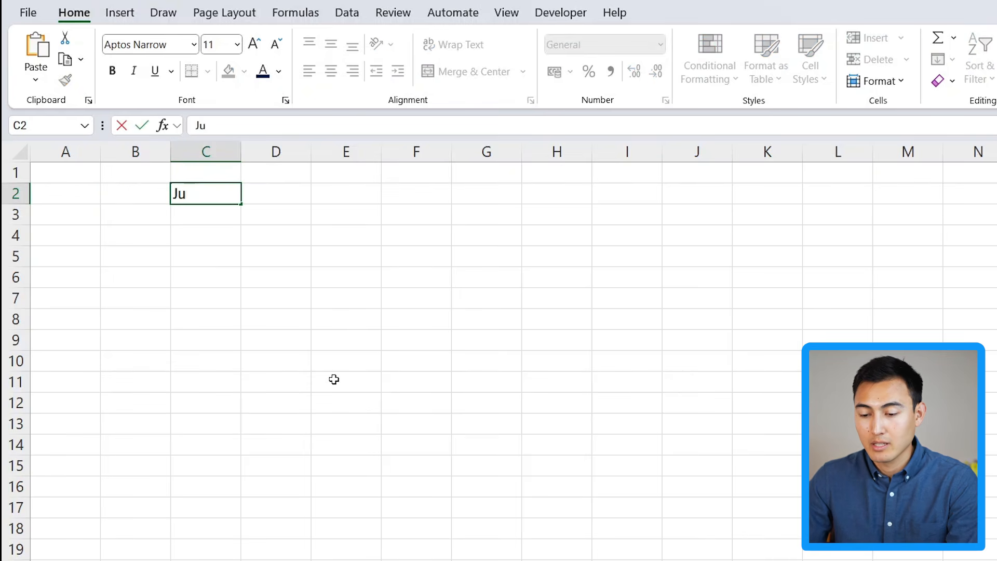
key(Right)
key(Right)
text(292)
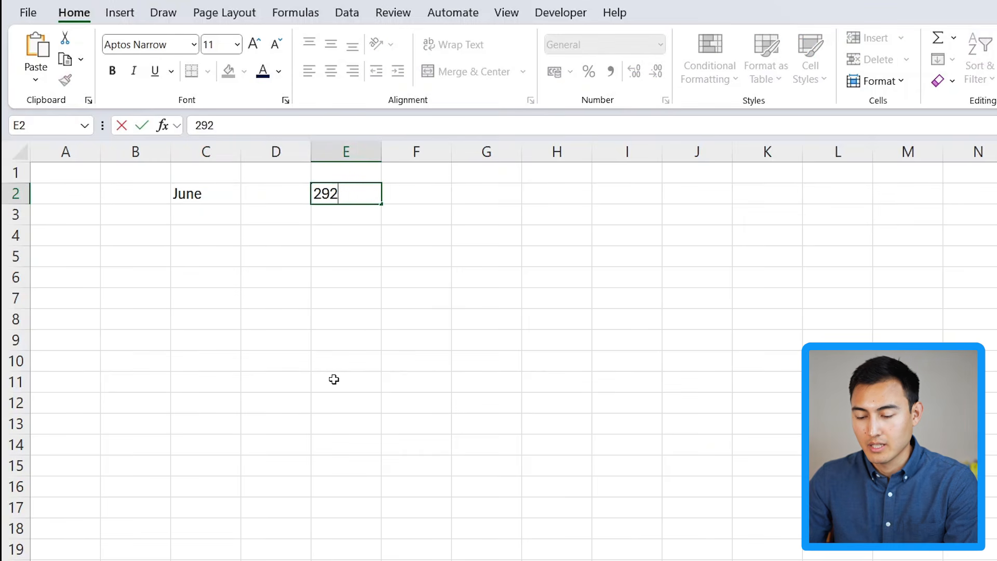
text(4)
key(Return)
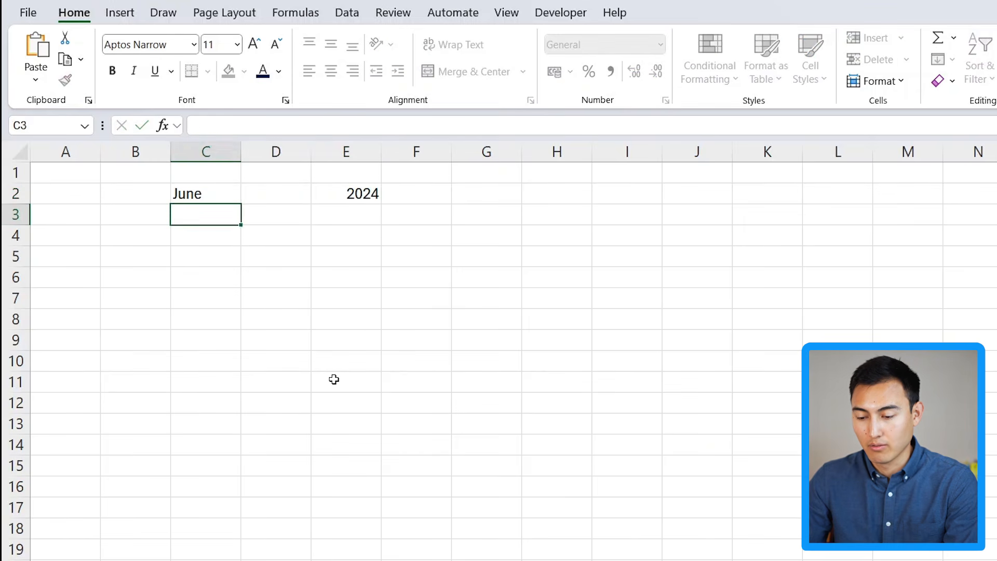
Enter the headers Wk, Mo, Tu, We, Th, Fr, Sa and Su across cells B3 to I3
key(Left)
text(Wk)
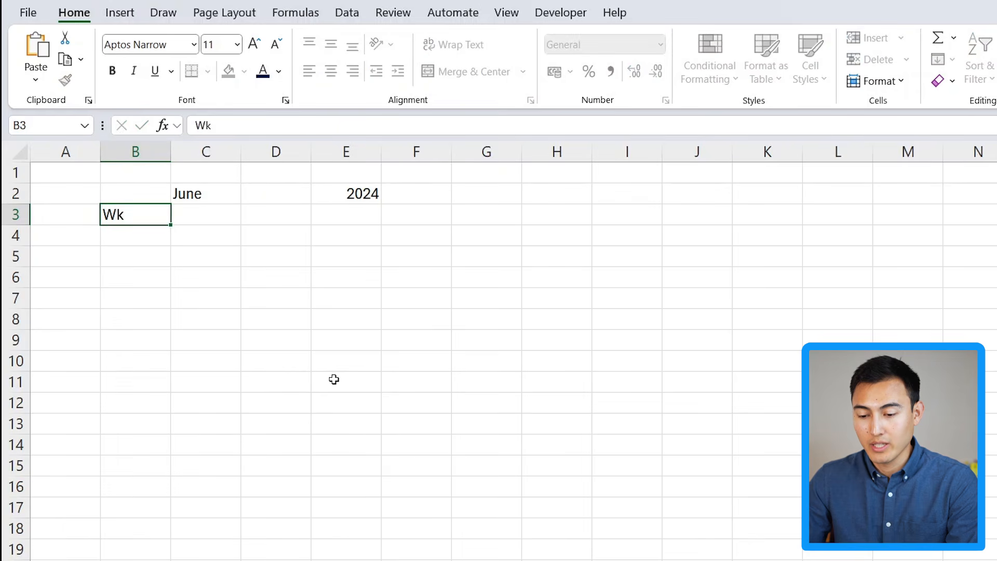
key(Right)
text(Mo)
key(Right)
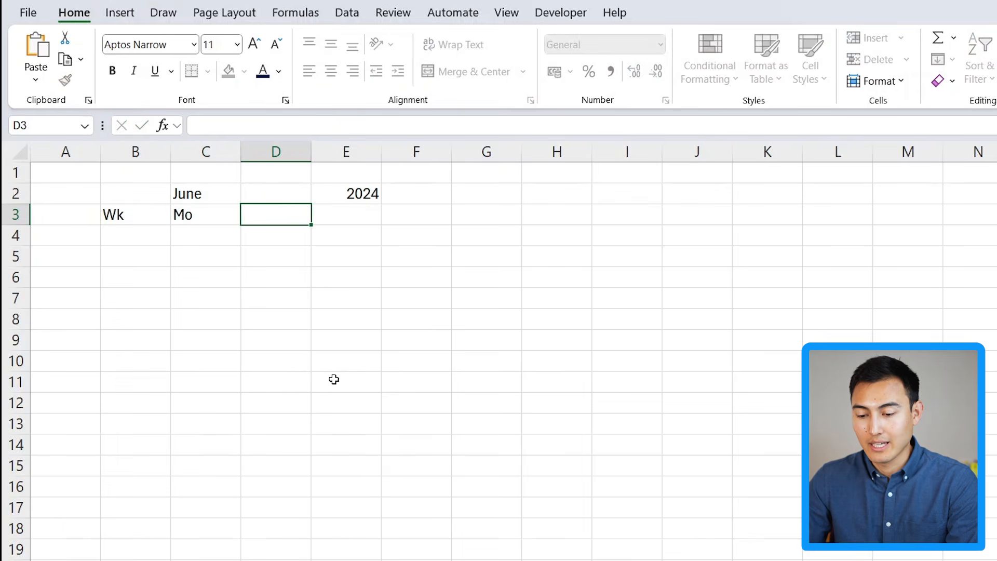
text(Tu)
key(Right)
text(We)
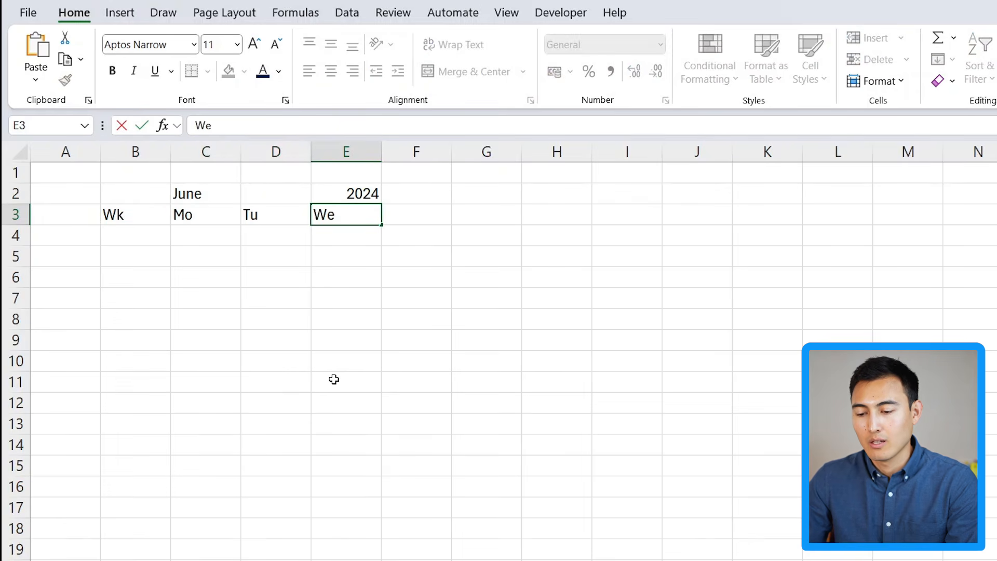
key(Right)
text(Tu)
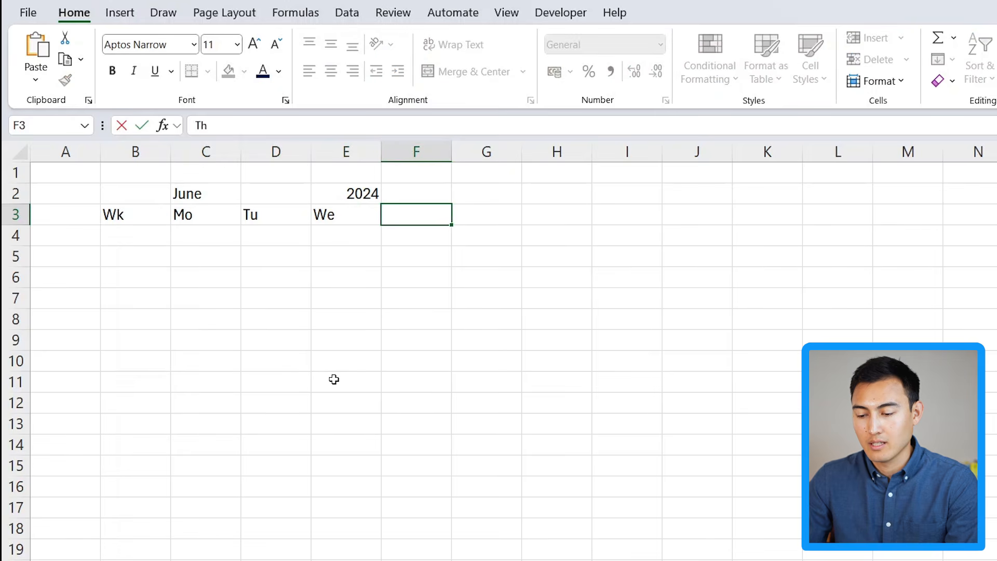
key(Right)
text(Fr)
key(Right)
text(Sa)
key(Right)
text(Su)
key(Return)
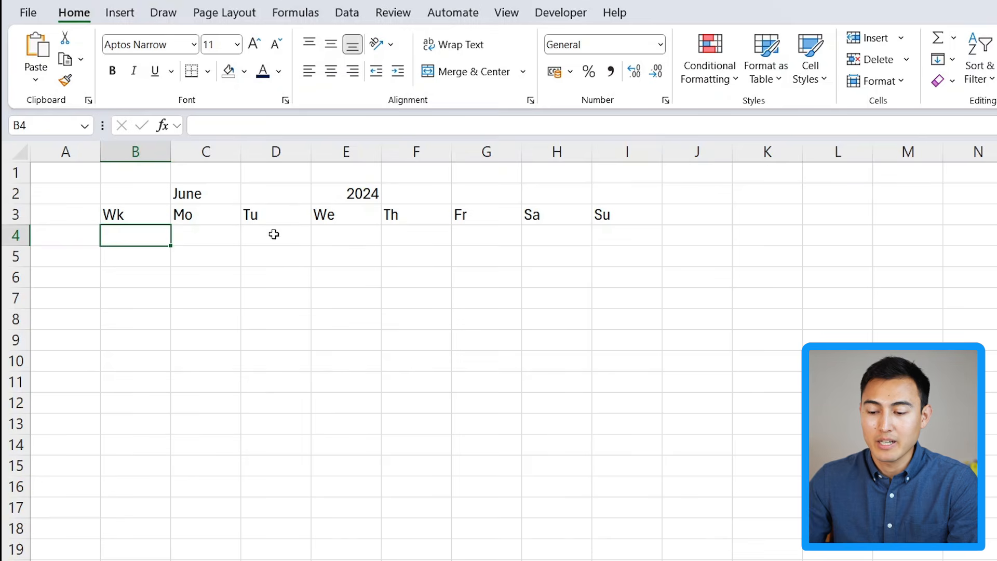
Enter the formula =SEQUENCE(6,7) in cell C4, under the Mo header
key(Right)
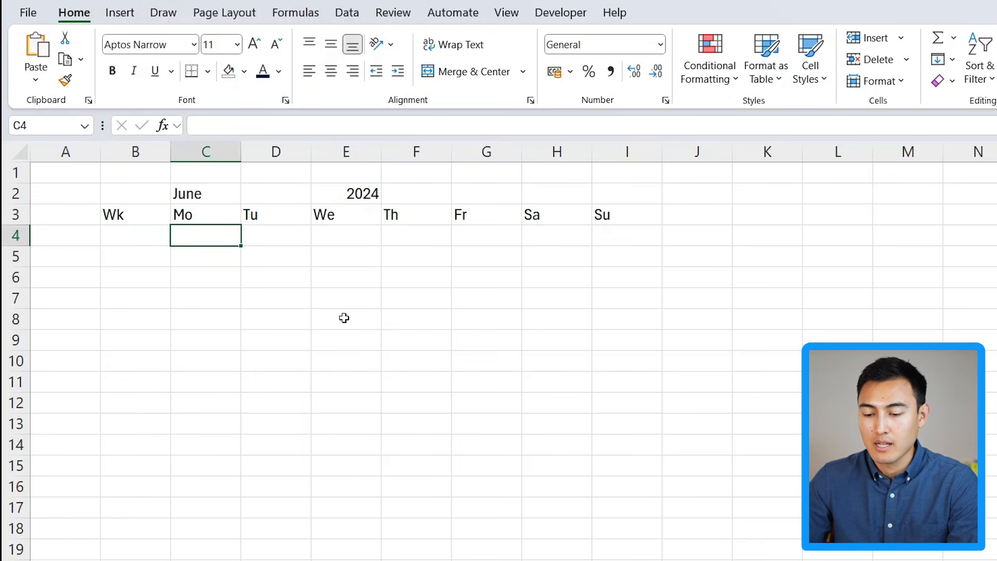
text(=seq)
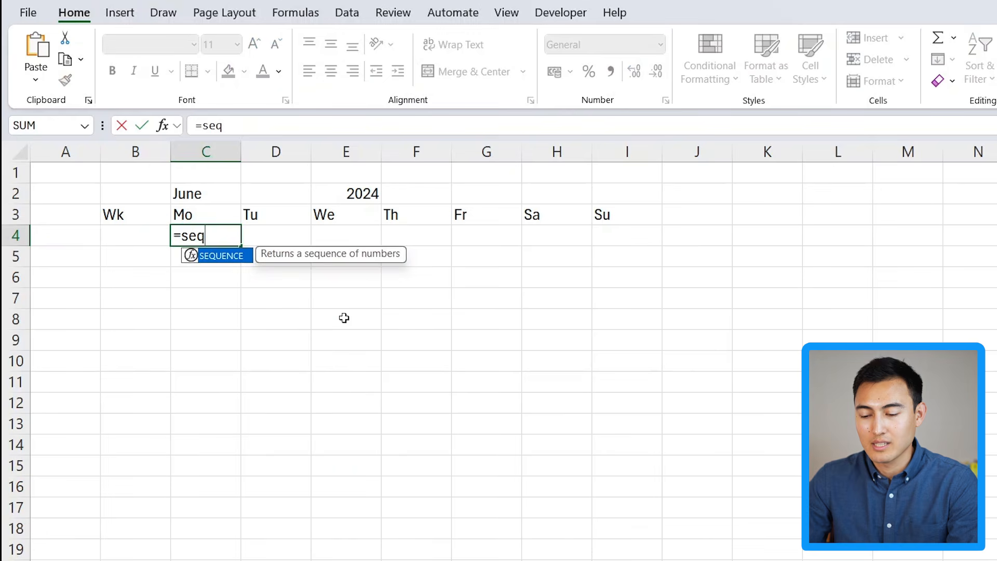
key(Tab)
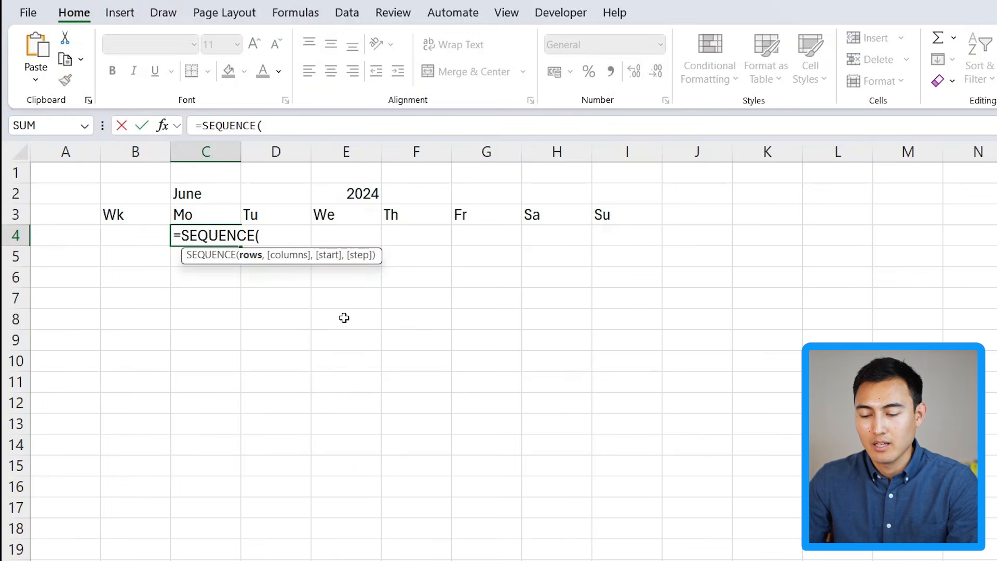
text(6)
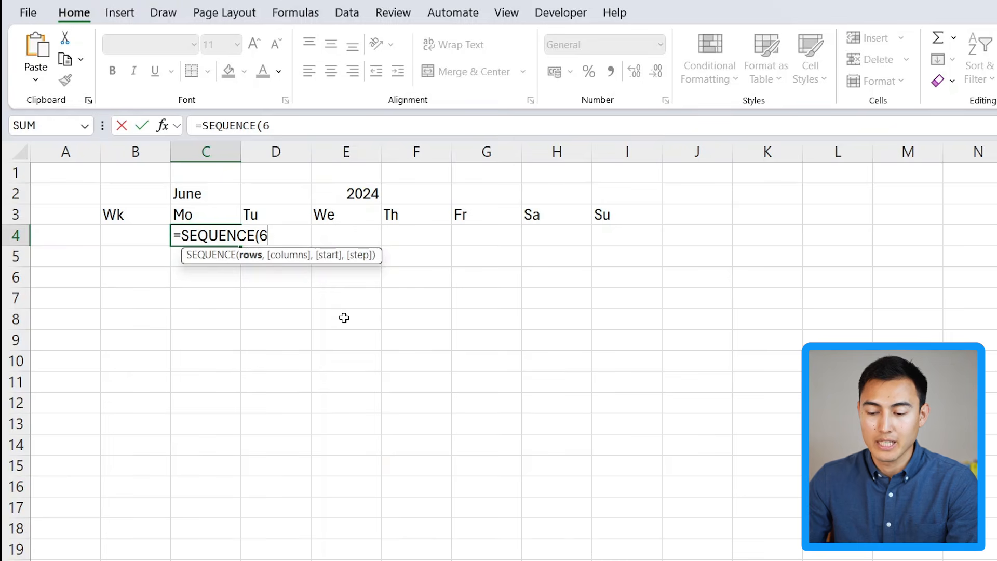
text(,)
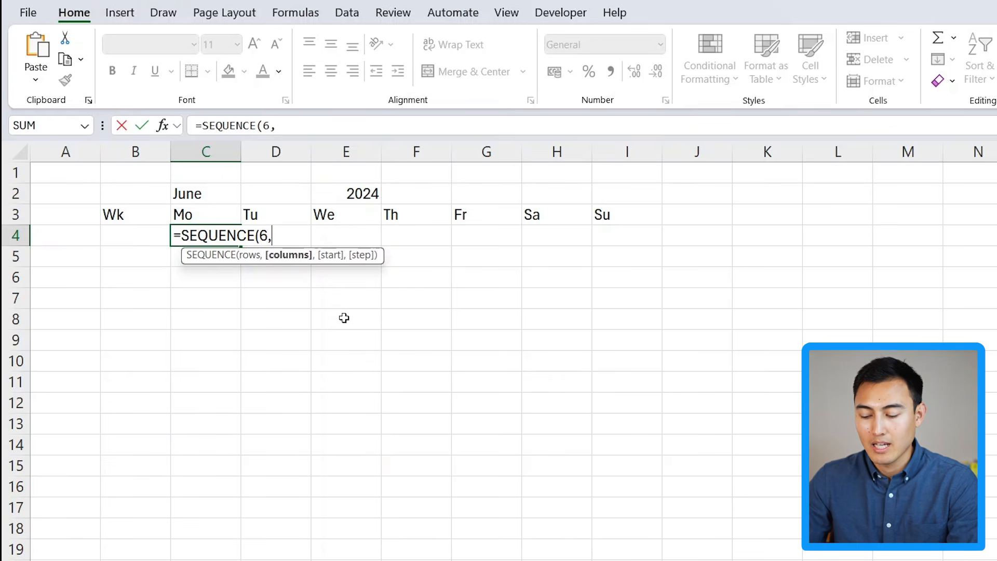
text(7)
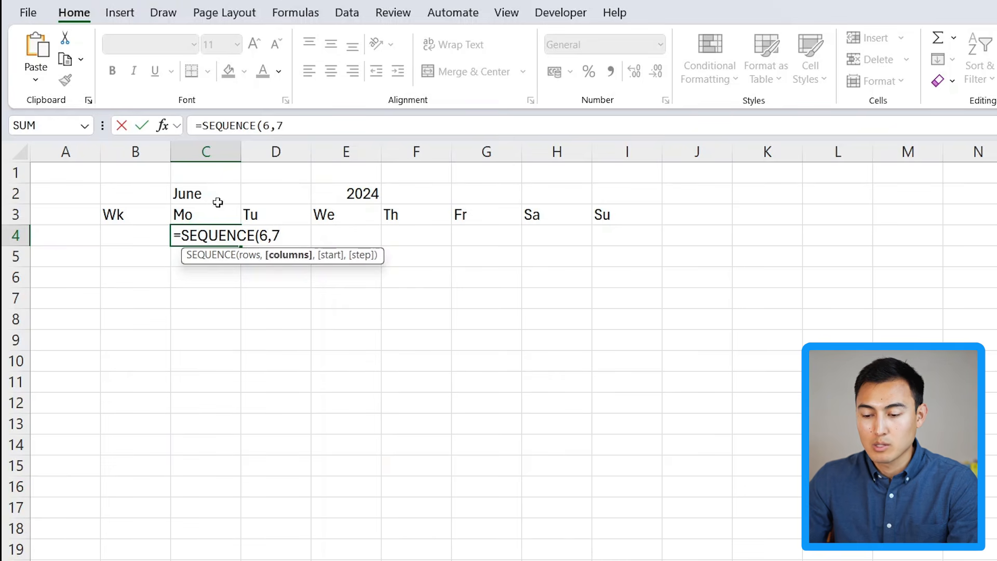
text(()
key(BackSpace)
text())
key(Return)
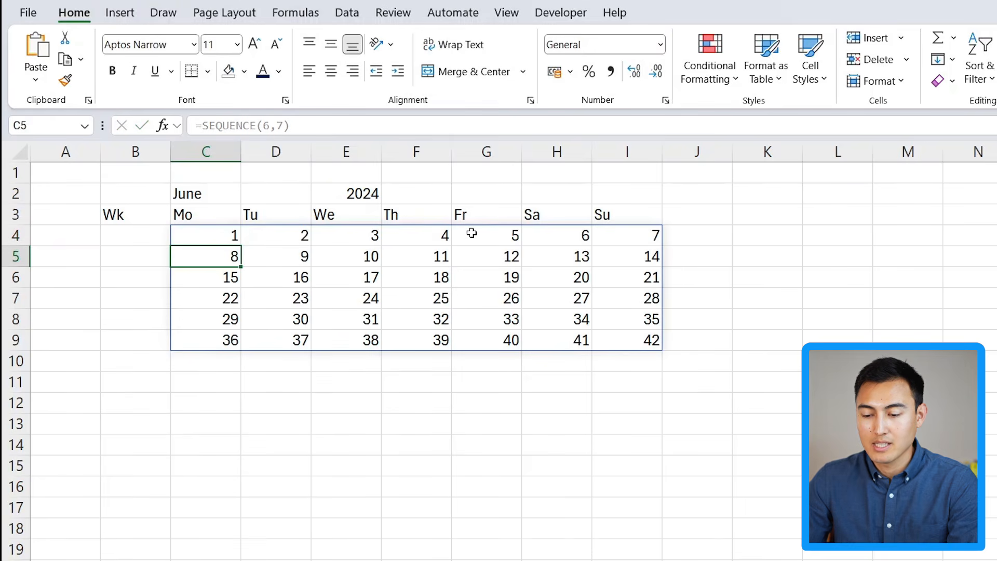
key(Up)
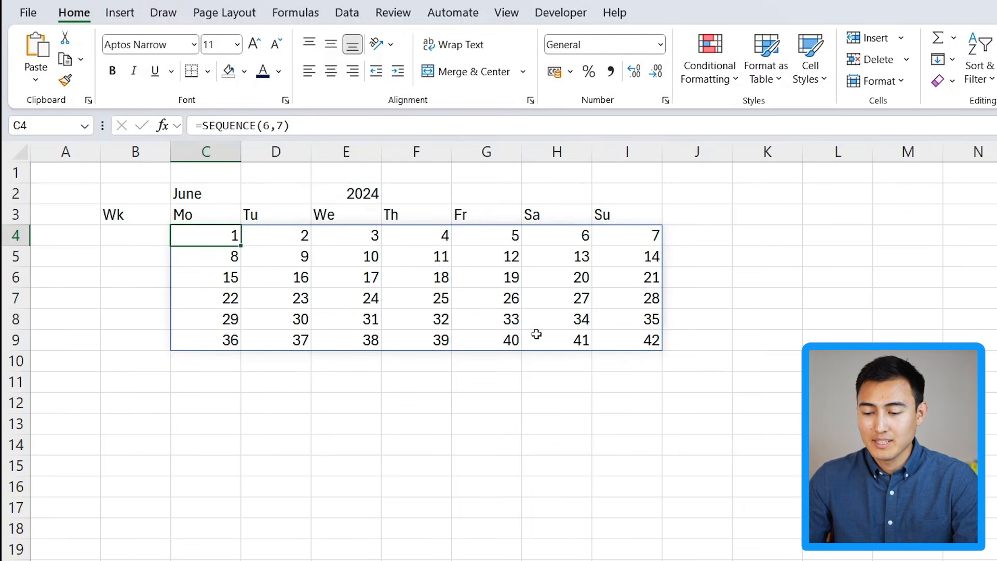
click(195, 217)
click(213, 241)
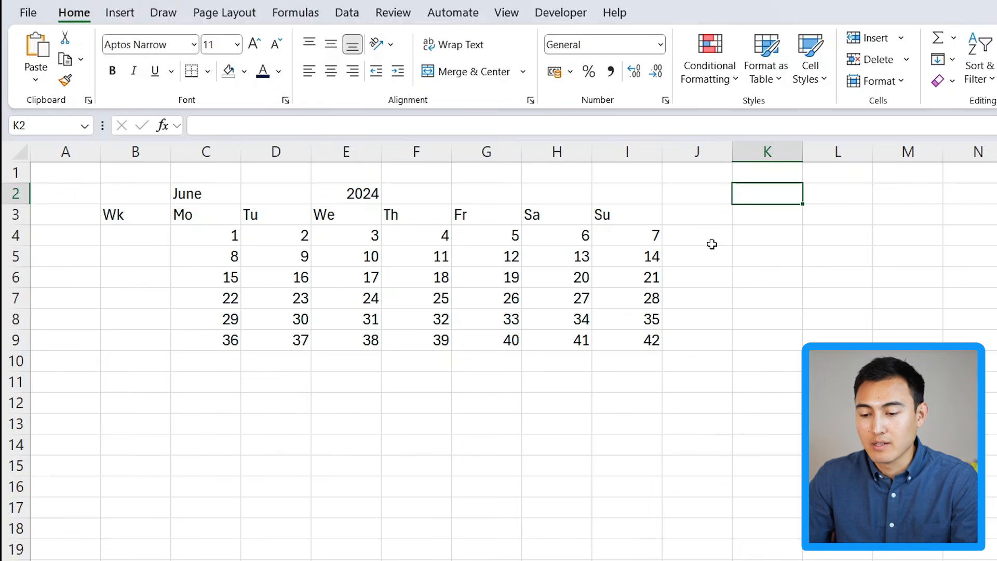
Enter the formula =1&C2&E2 in cell K2 to join 1 with the month and year cells
text(=)
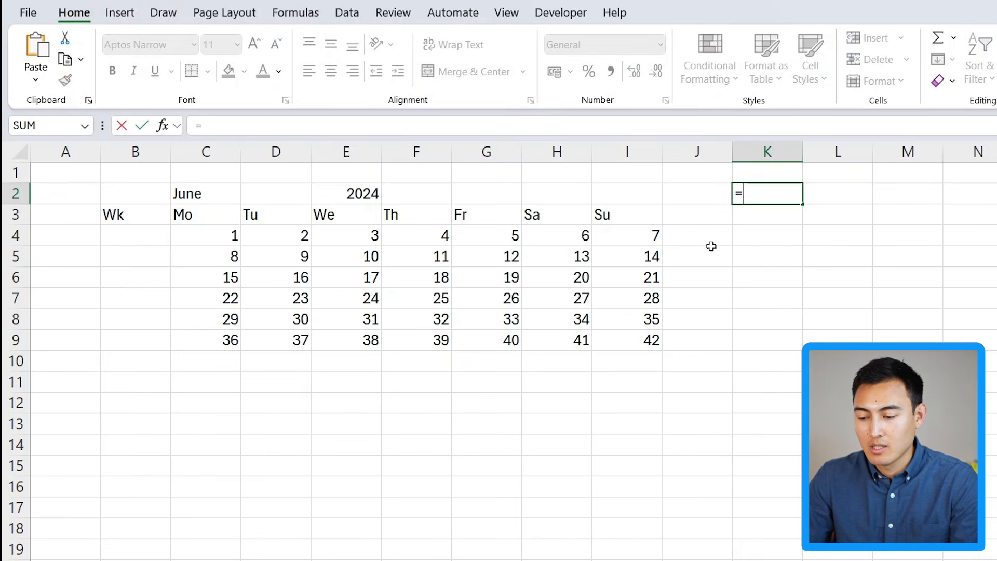
text(1&)
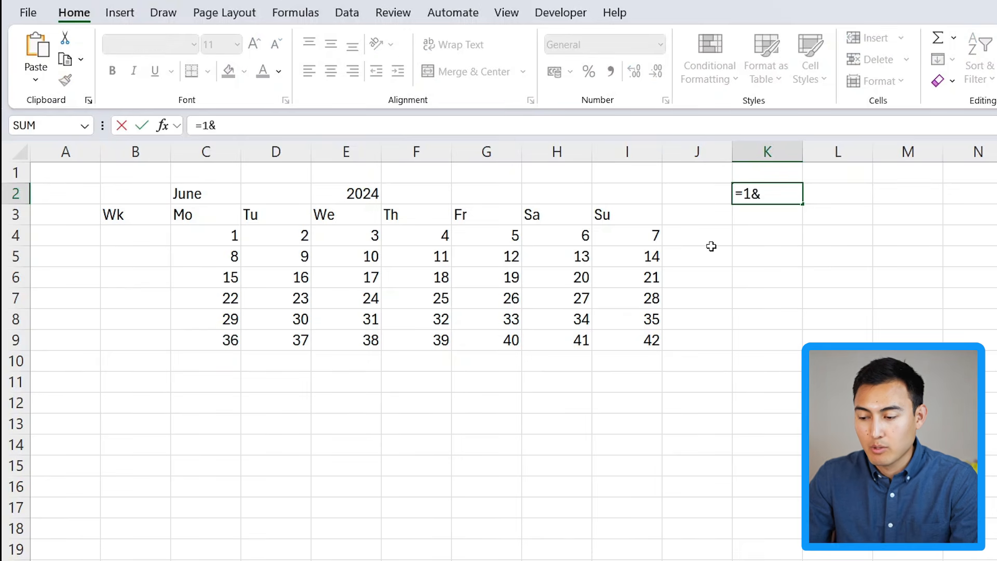
click(210, 196)
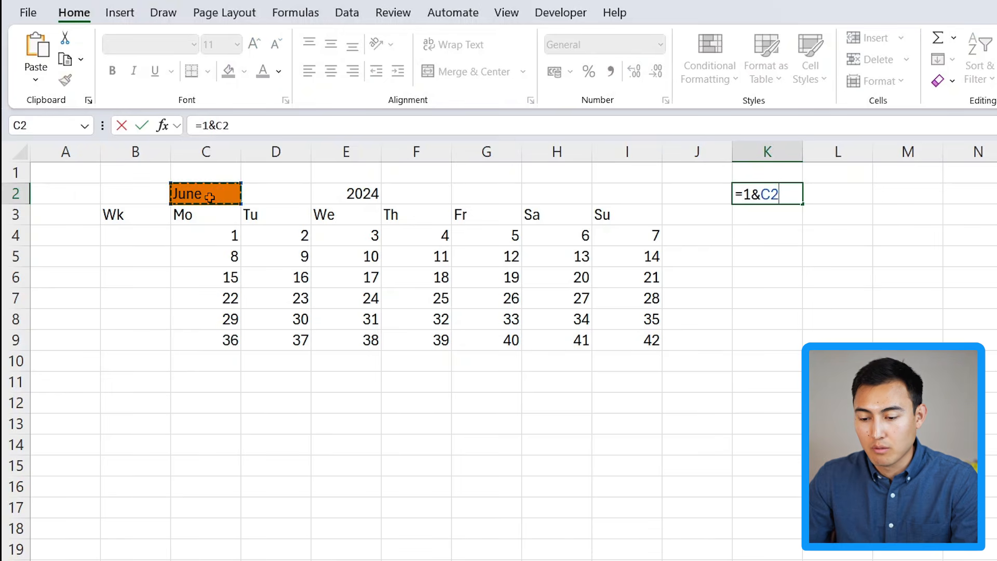
text(&)
click(328, 195)
key(Return)
key(Up)
click(191, 206)
click(218, 193)
click(369, 193)
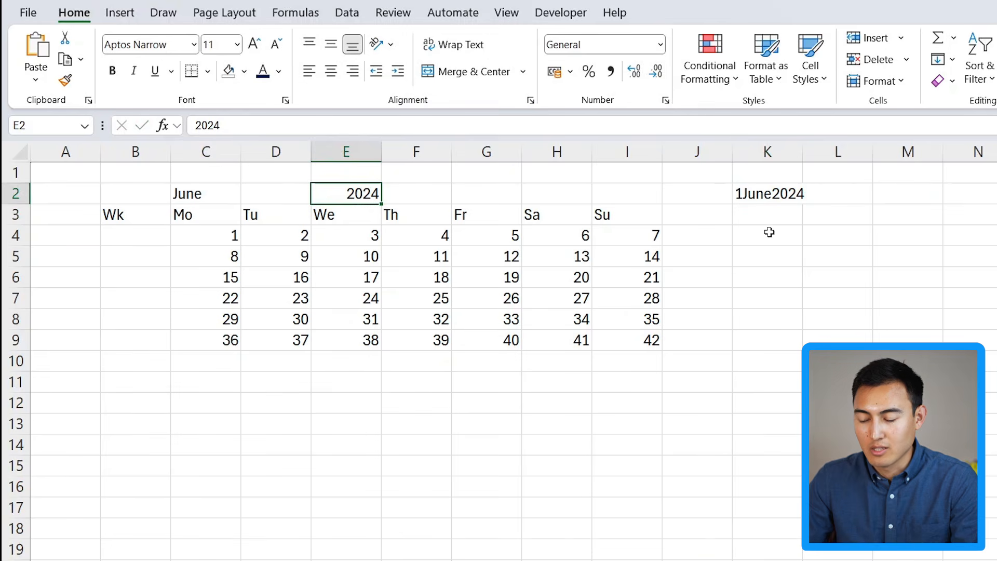
Copy the expression 1&C2&E2 from the formula in cell K2, leaving out its equals sign
click(772, 196)
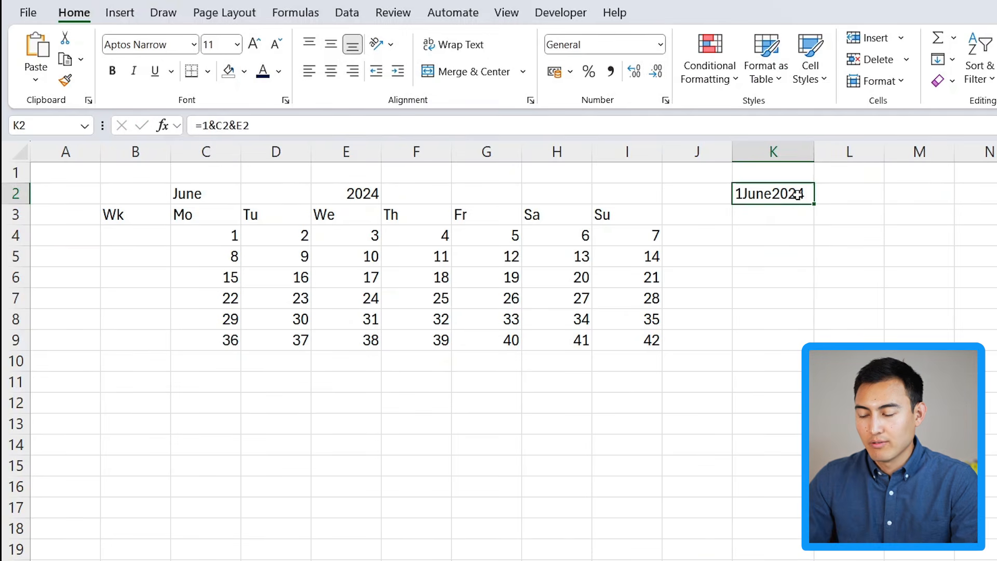
double_click(797, 194)
drag(744, 194, 825, 195)
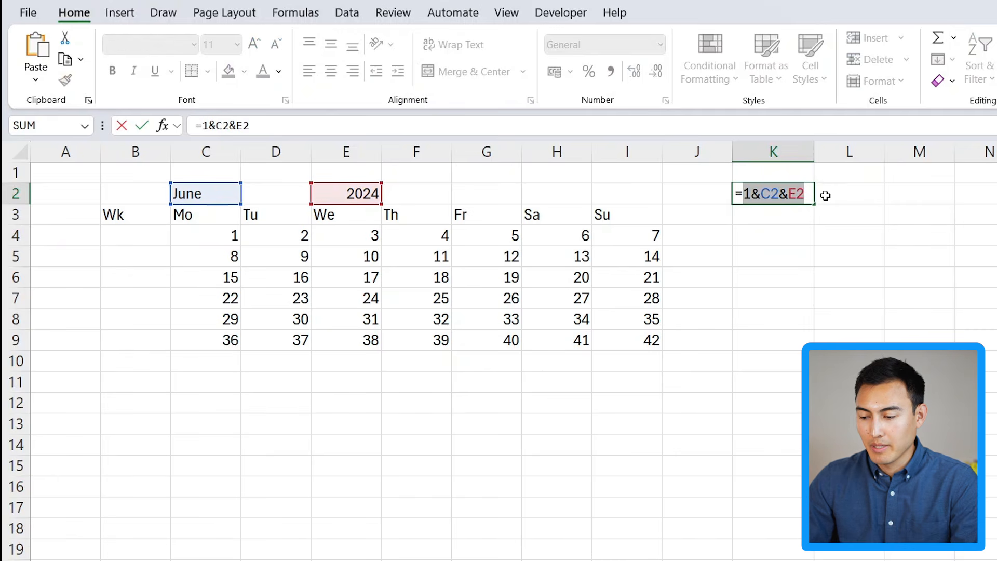
key(ctrl+c)
key(Return)
Enter =WEEKDAY(1&C2&E2,2) in cell K4, reusing the copied expression and the Monday-to-Sunday return type
key(Return)
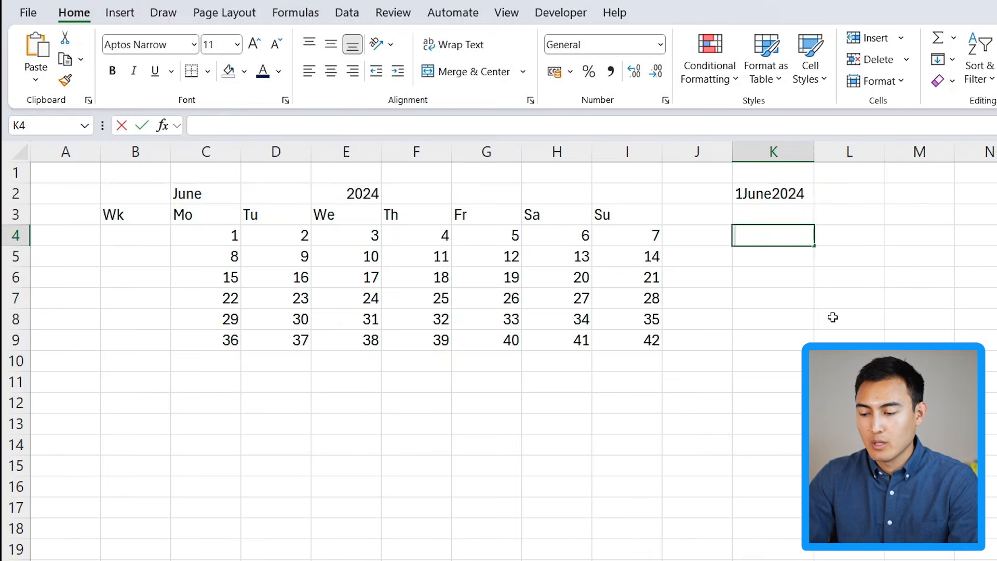
text(=wee)
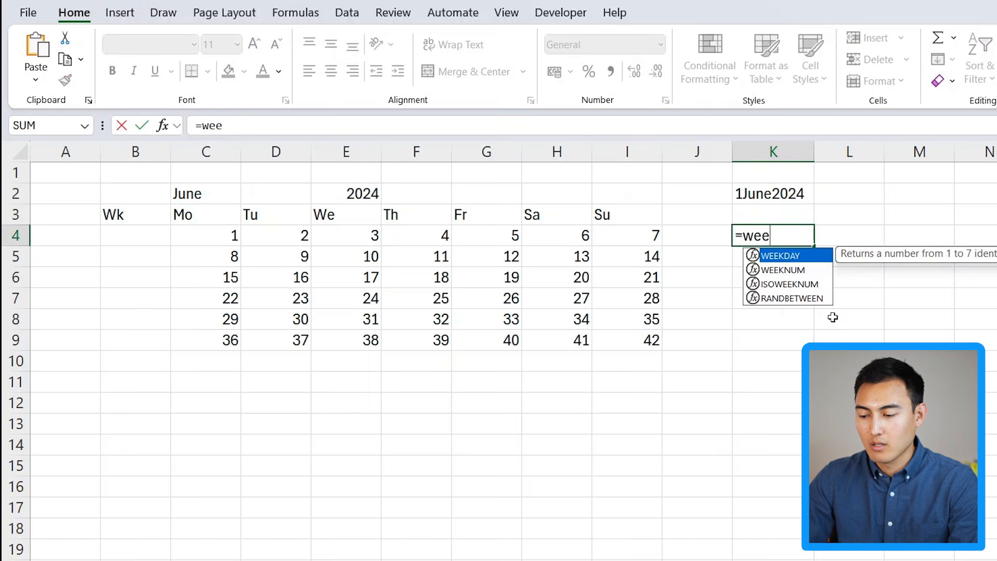
key(Tab)
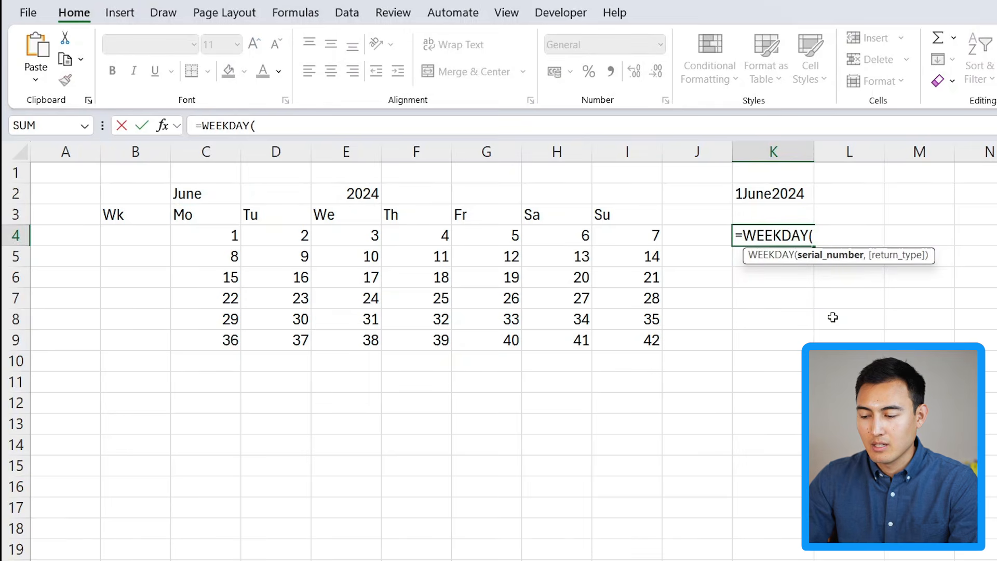
text(1&C2&E2)
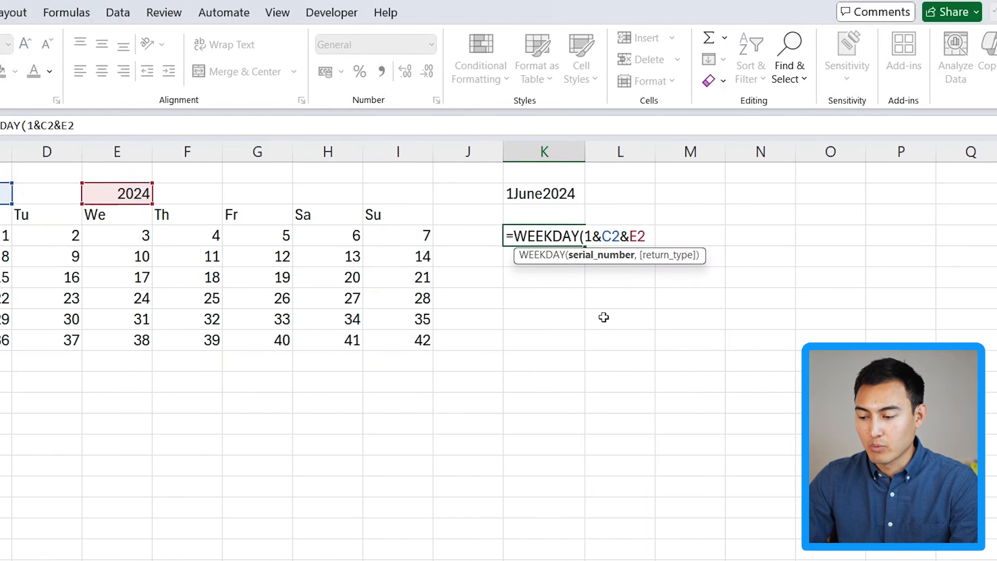
text(,)
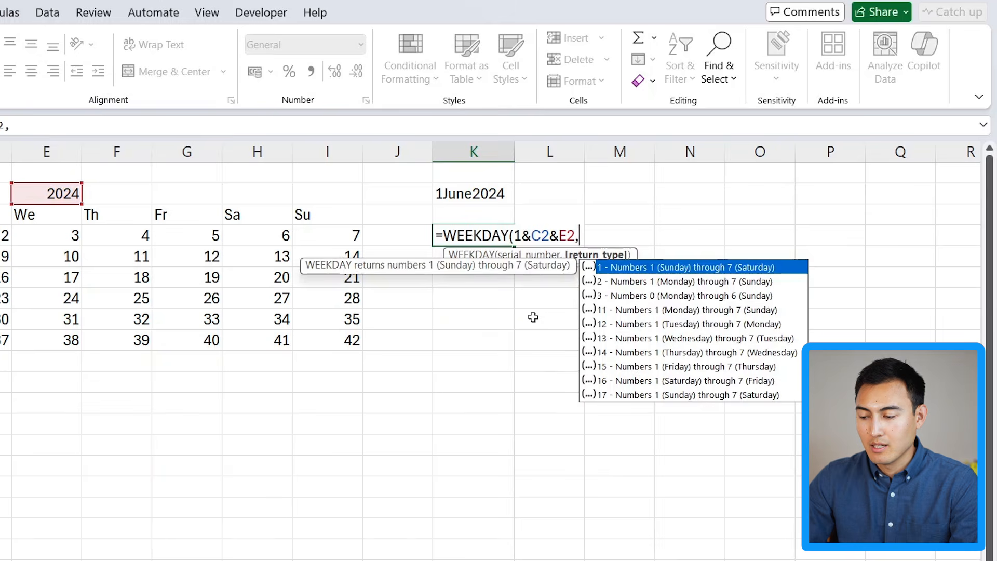
key(Down)
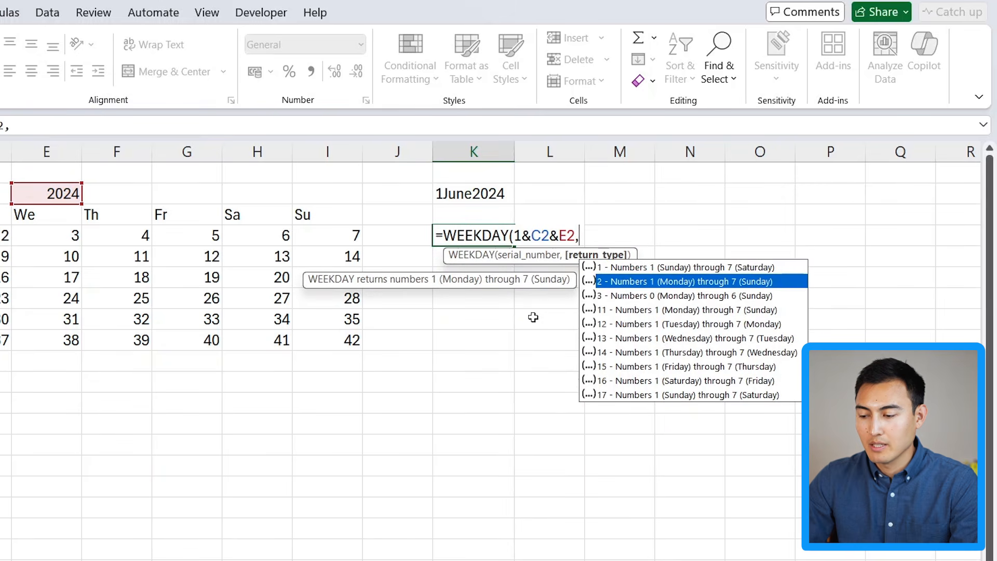
key(Tab)
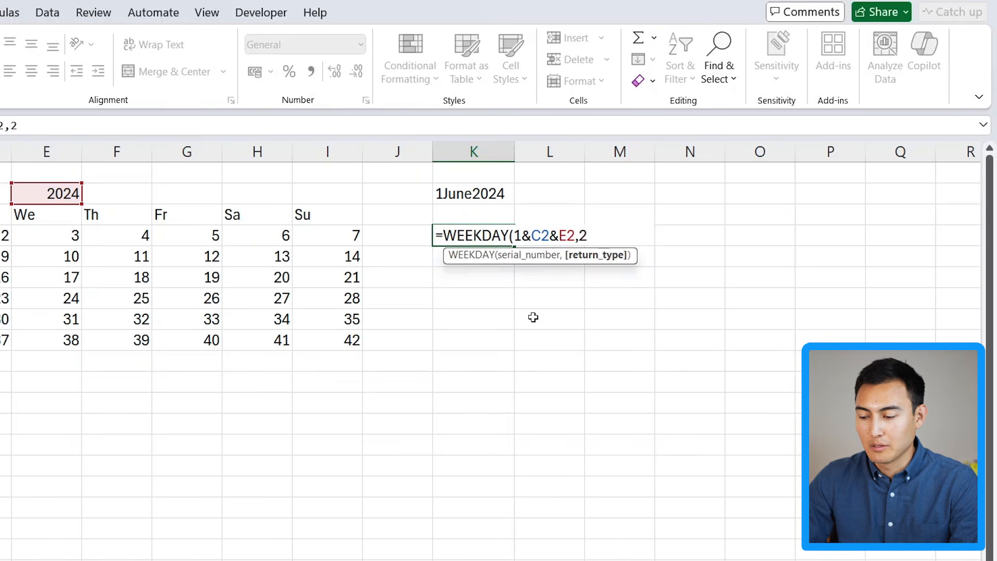
text())
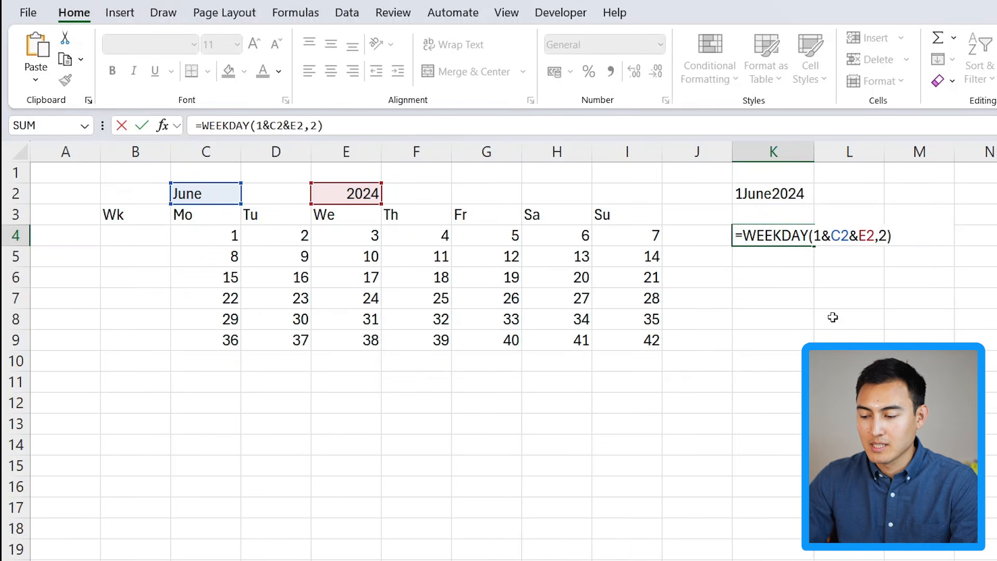
key(Return)
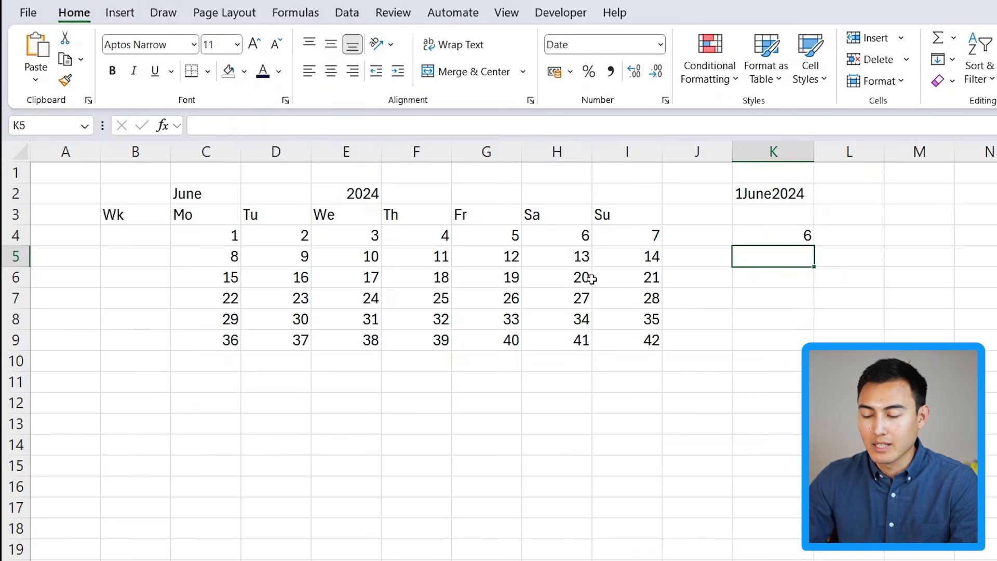
Enter the formula =K2-K4 in cell K5 to subtract the weekday number from the first of the month
text(=)
key(Up)
key(Up)
key(Up)
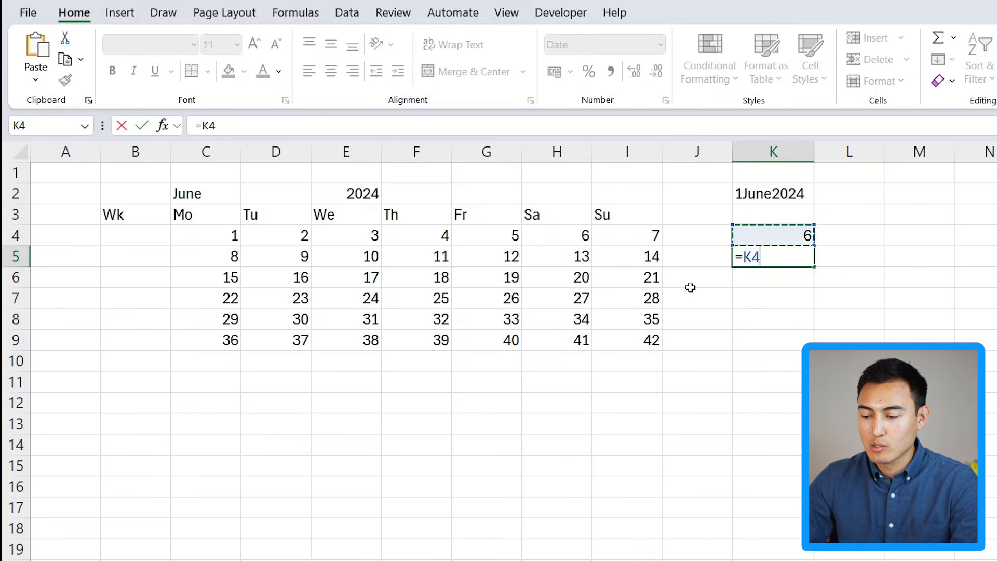
text(-K)
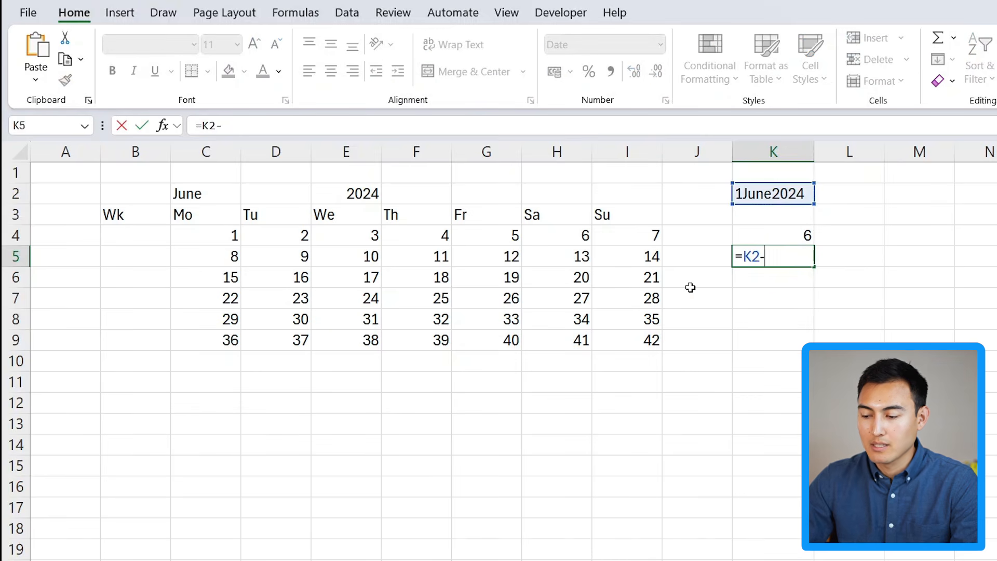
key(Up)
key(Return)
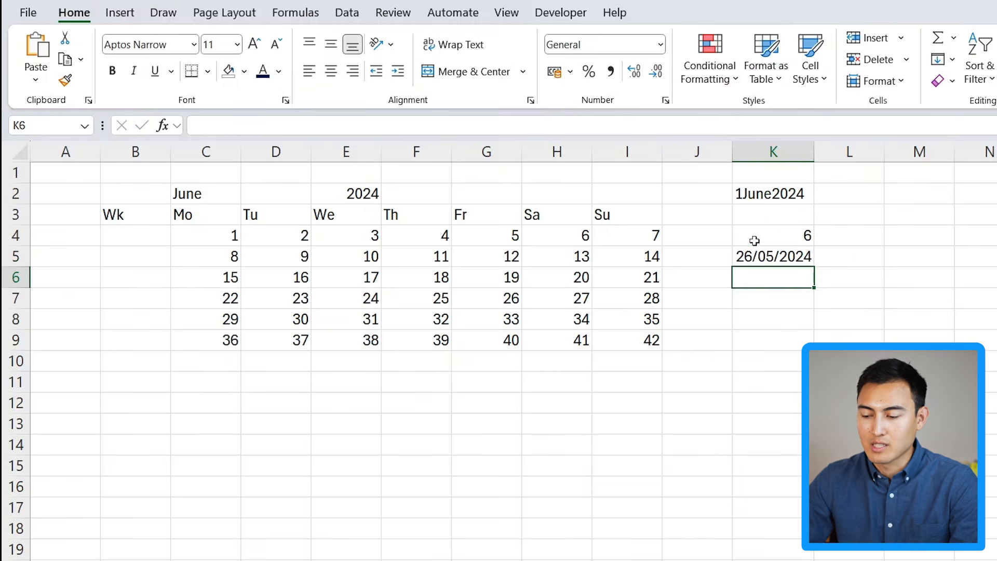
Extend the formula in cell K5 to =K2-K4+1
key(Up)
double_click(793, 255)
text(+)
key(Return)
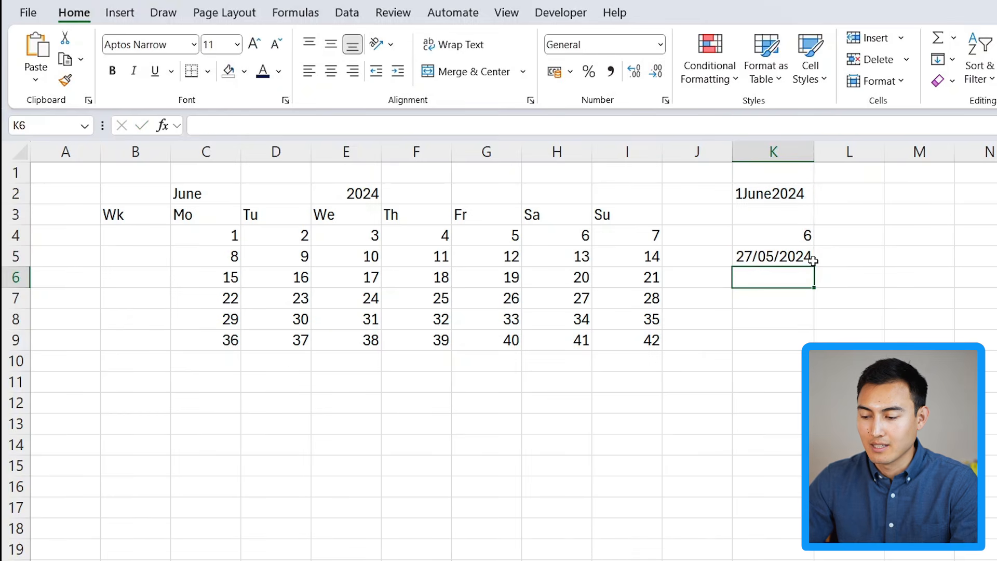
click(748, 262)
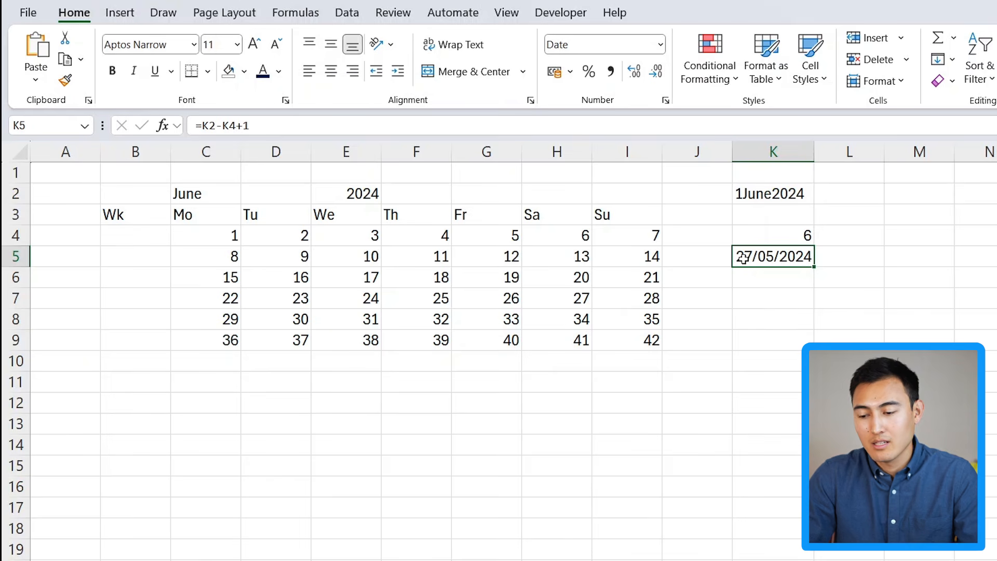
Add (1&C2&E2) as the start argument of the SEQUENCE formula in cell C4, enclosed in its own parentheses
click(232, 237)
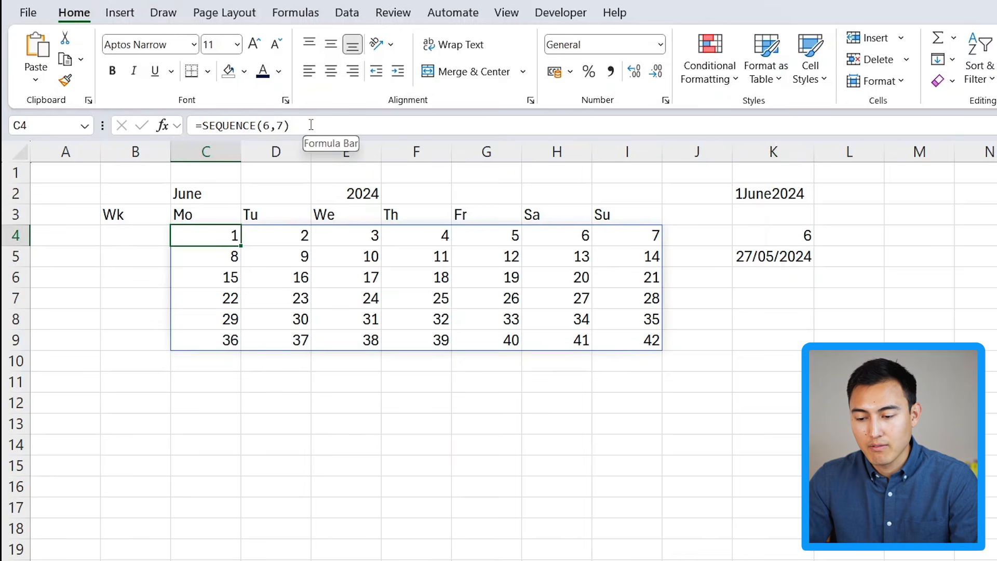
double_click(223, 235)
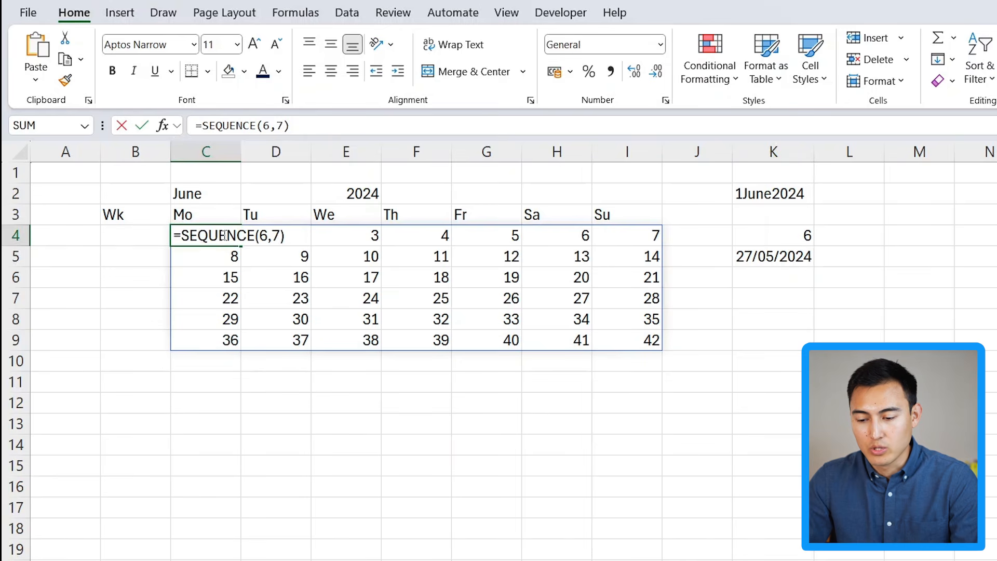
click(278, 237)
text(,)
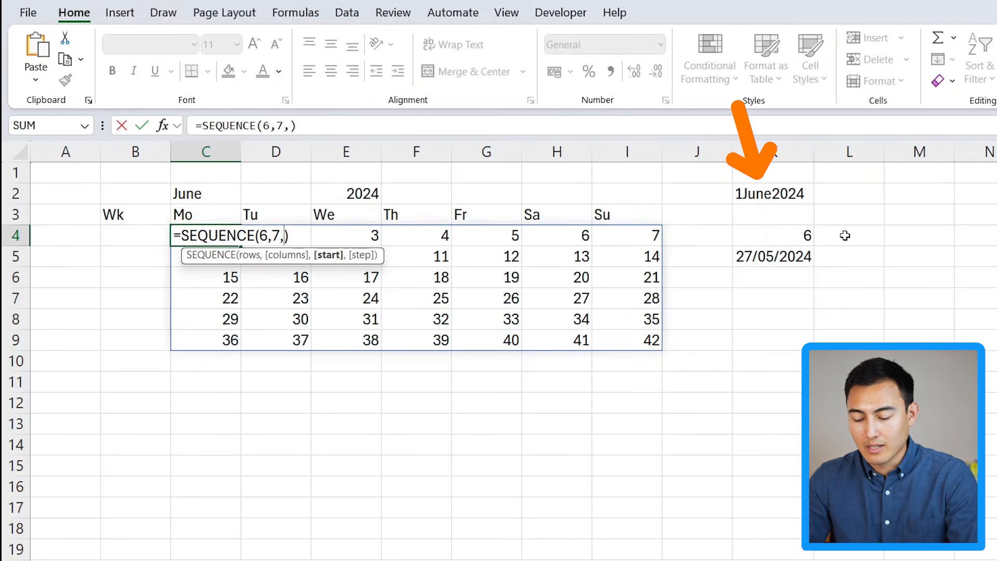
text(1&C2&E2)
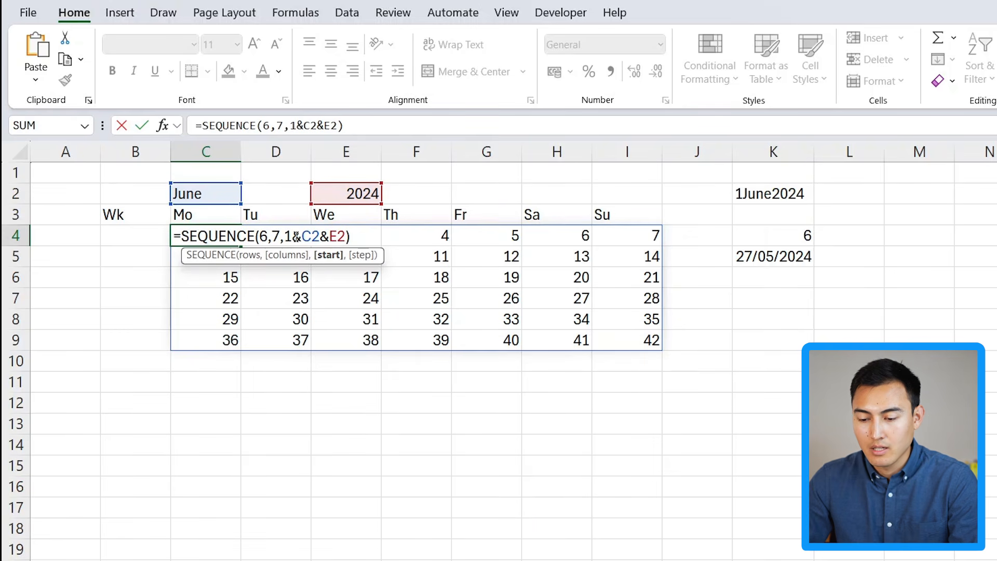
text())
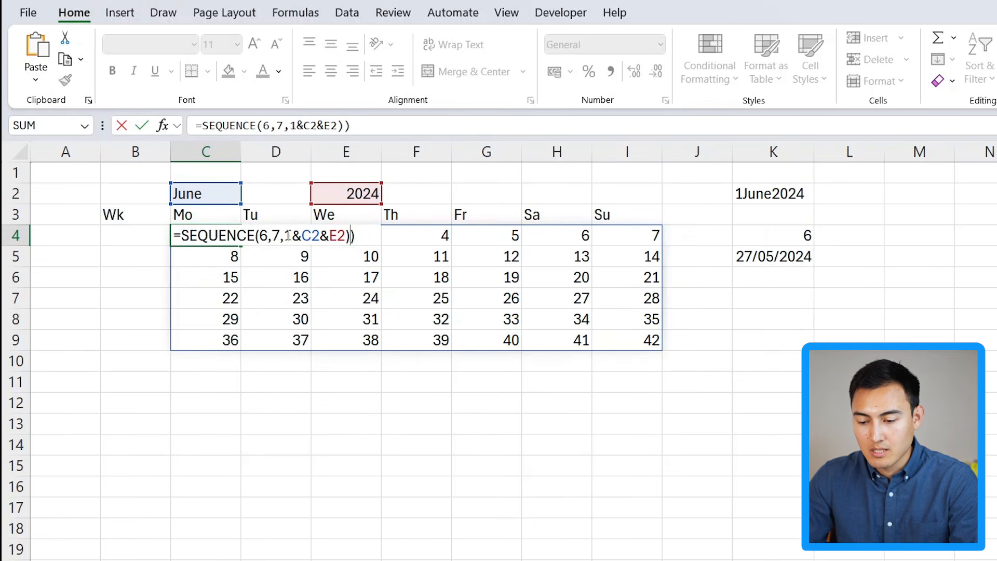
click(285, 235)
text(()
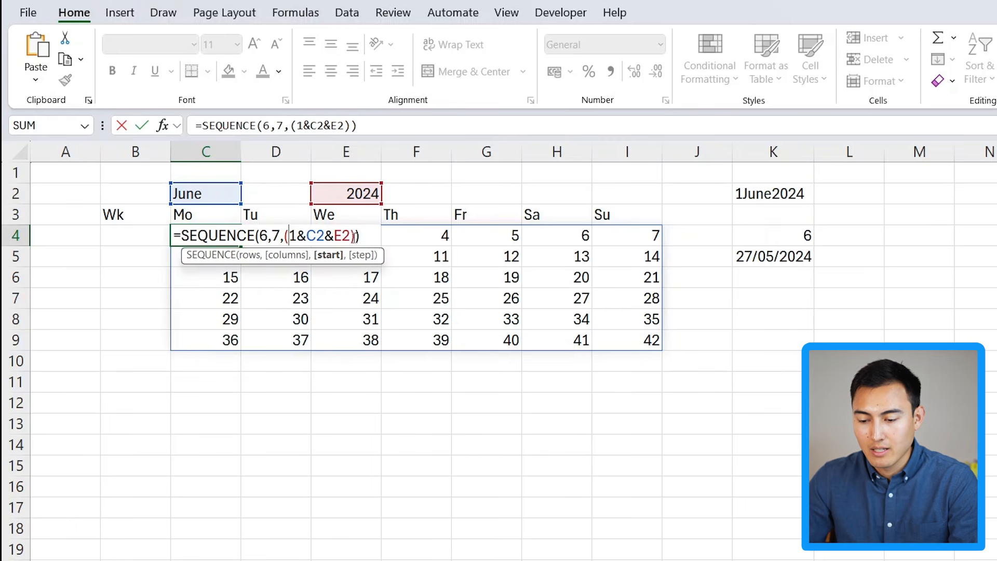
Complete the formula in C4 as =SEQUENCE(6,7,(1&C2&E2)-WEEKDAY(1&C2&E2,2)+1), using the return type numbered from Monday
text(-)
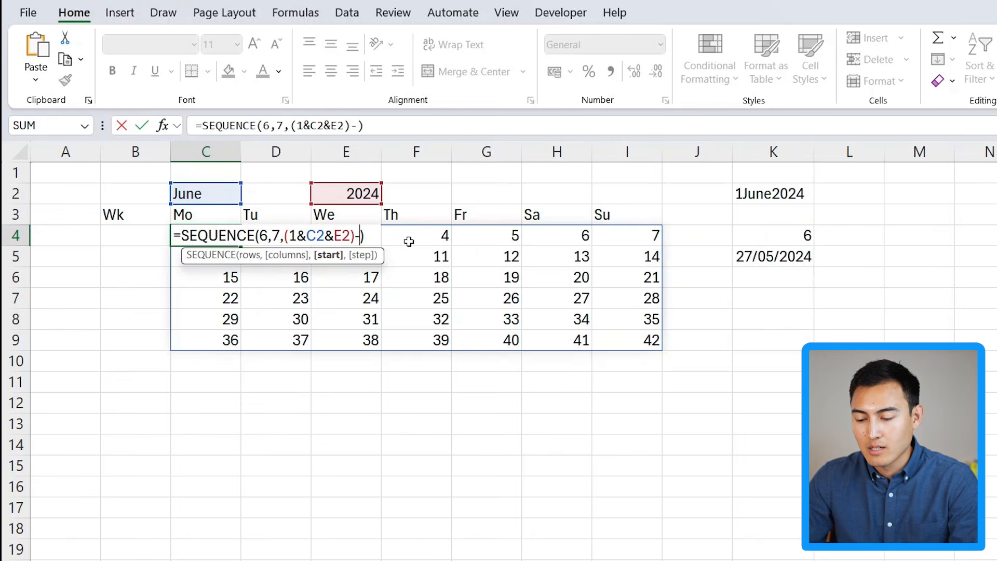
text(wee)
key(Tab)
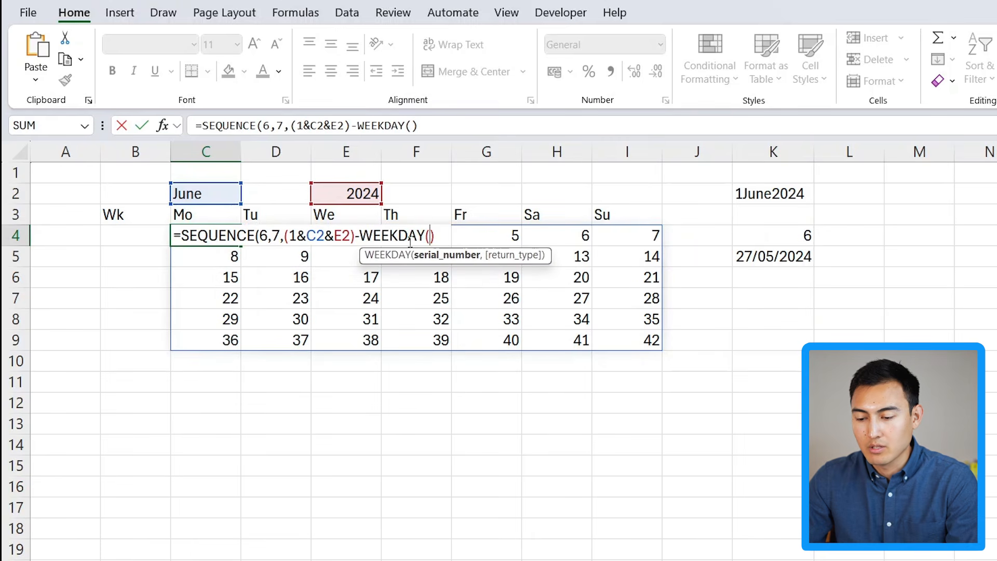
text(1&C2&E2)
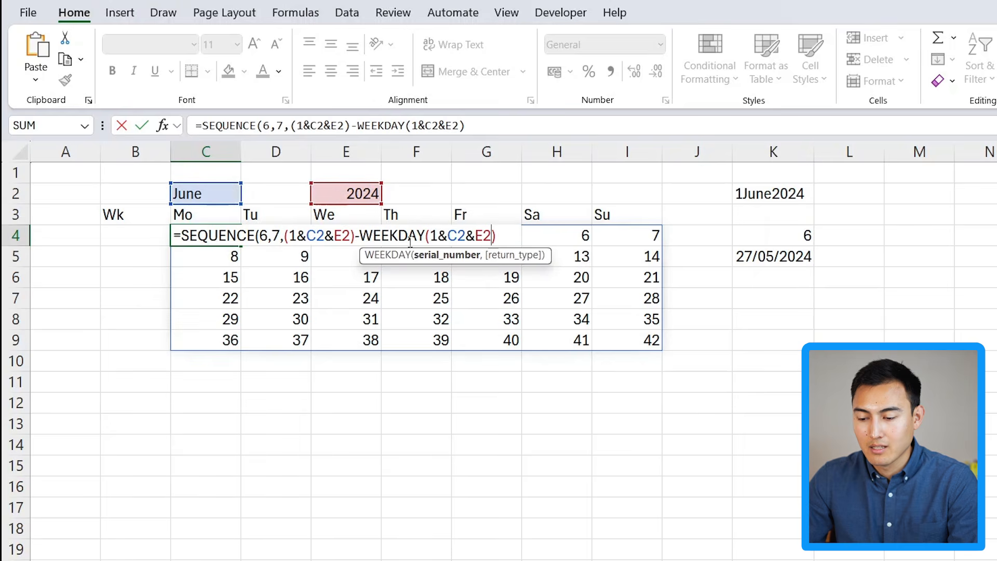
text(,)
key(Down)
key(Tab)
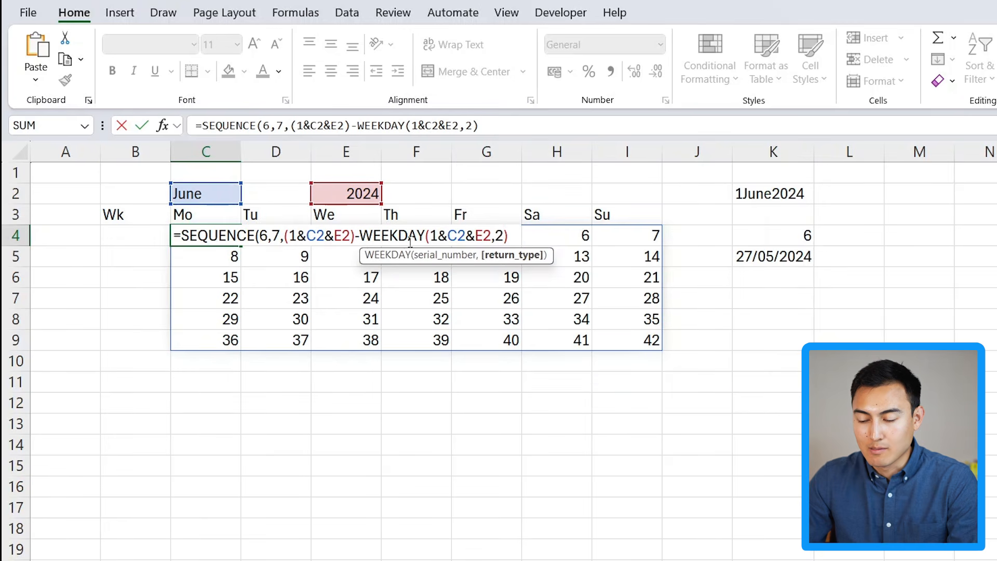
key(Right)
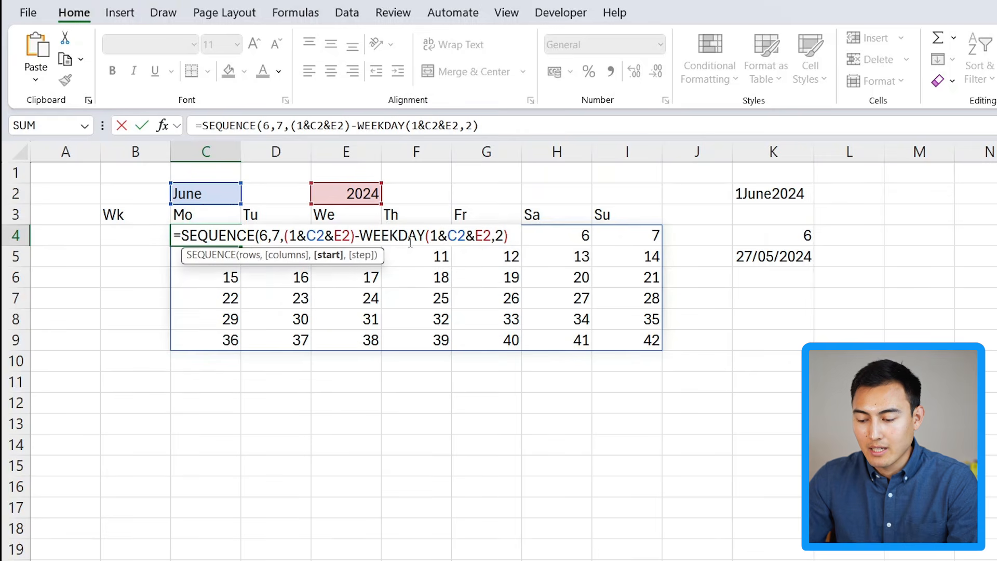
text(=)
text(+1))
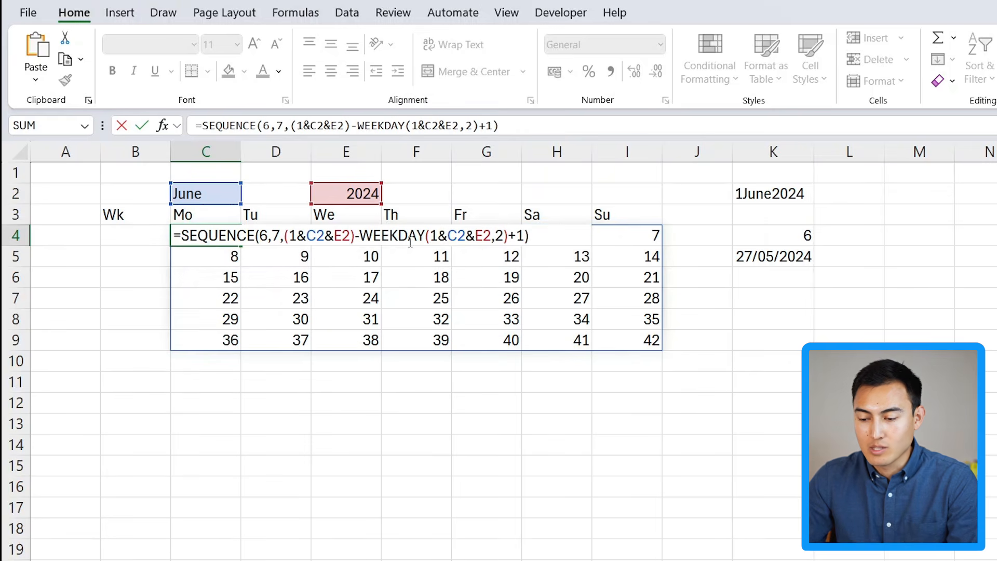
key(Return)
key(Up)
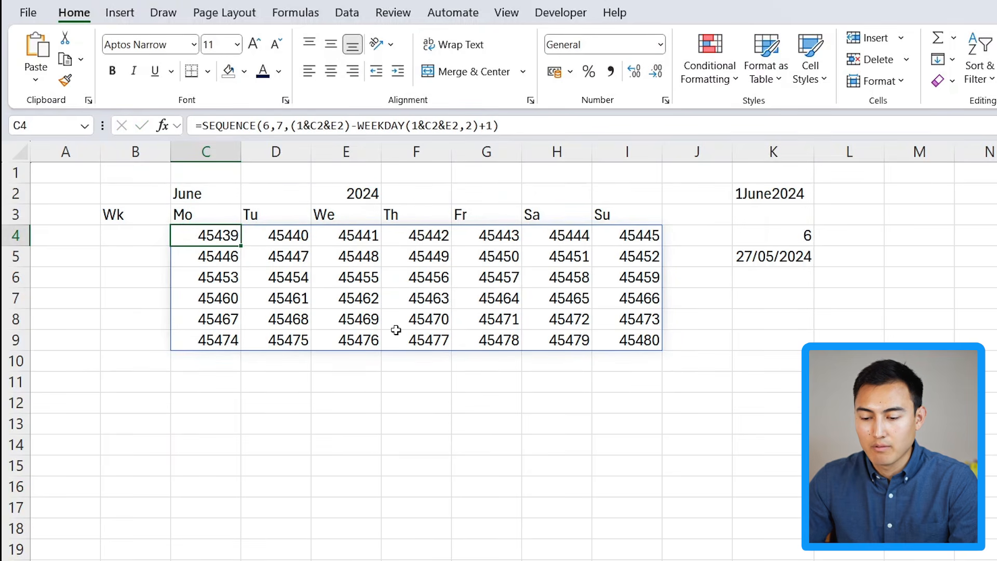
Apply the custom number format d to the whole calendar grid C4:I9 so only day numbers are displayed
key(ctrl+shift+Down)
key(ctrl+shift+Right)
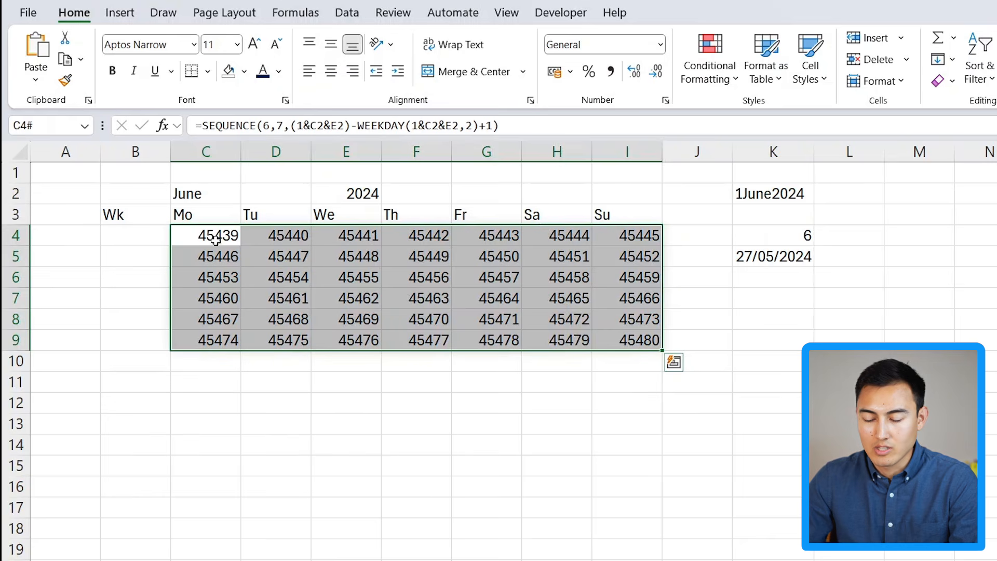
key(Left)
key(Right)
key(ctrl+shift+Down)
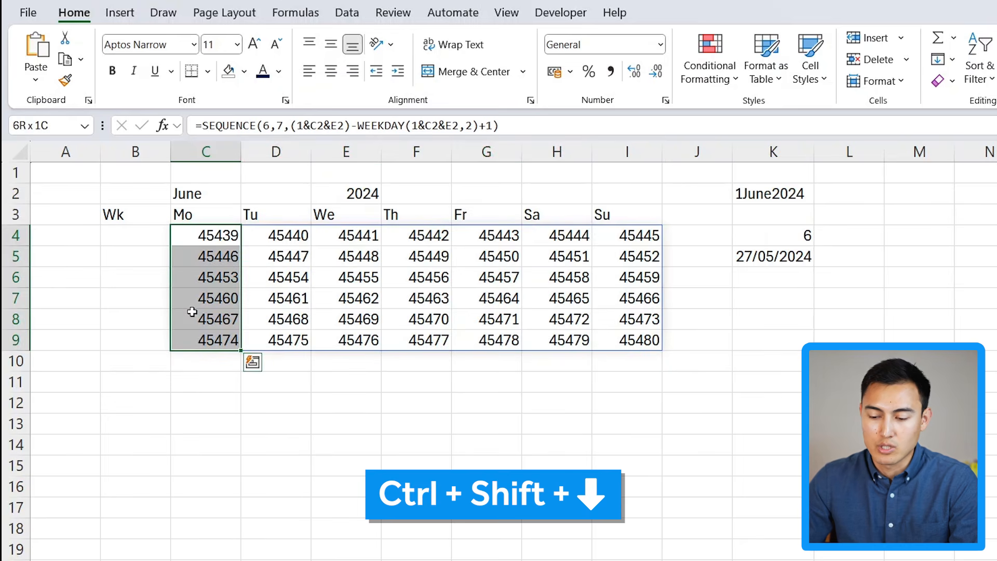
key(ctrl+shift+Right)
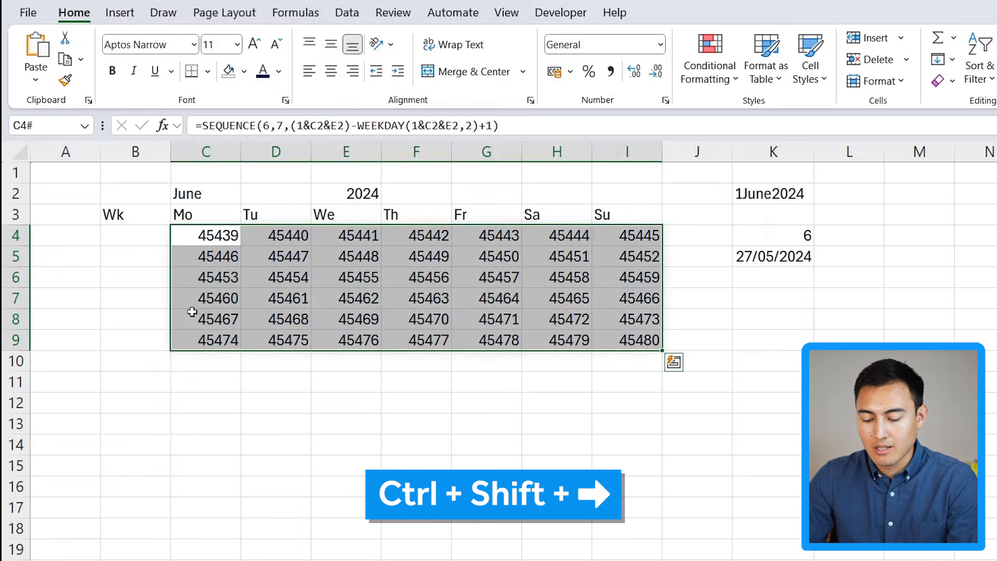
key(ctrl+1)
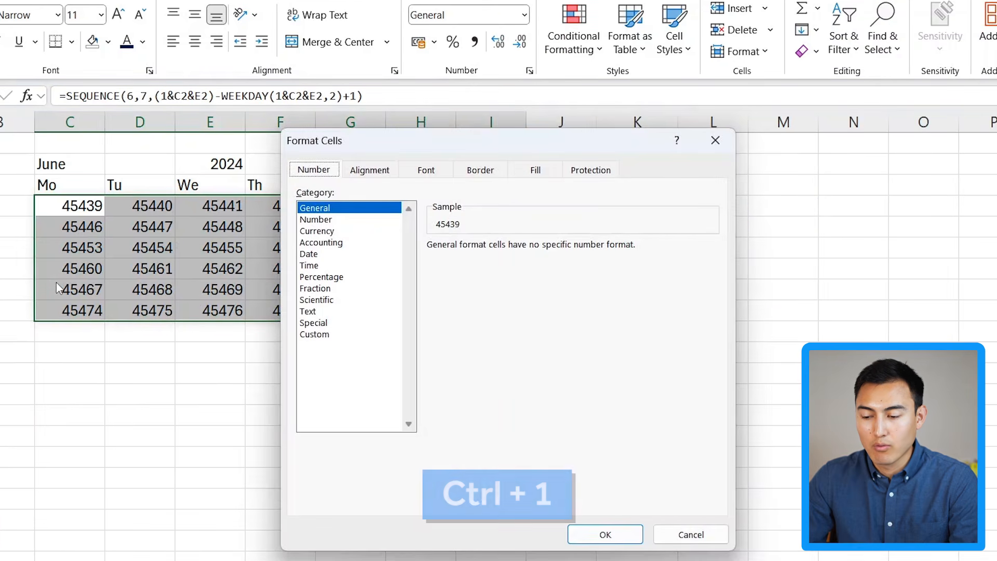
key(Escape)
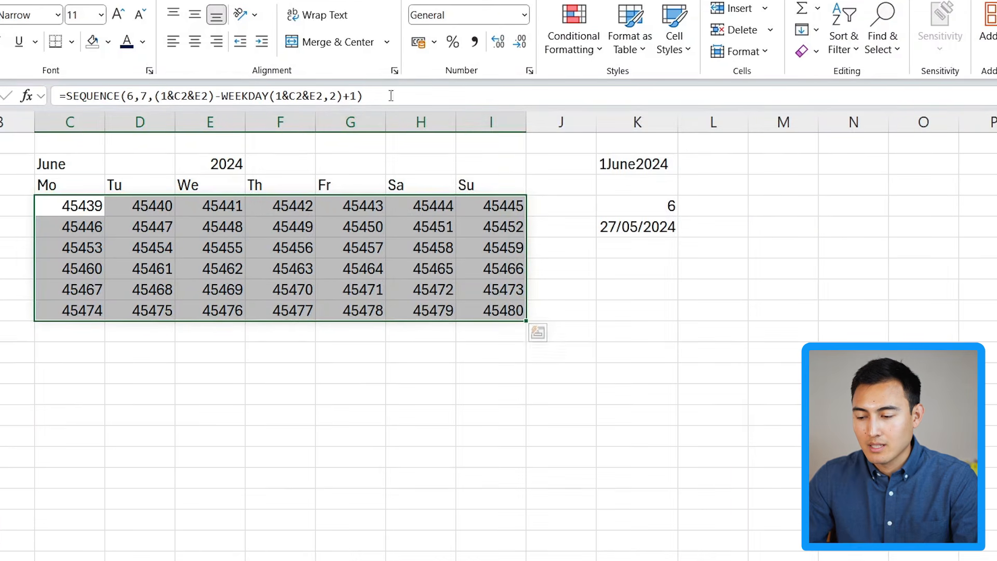
click(530, 73)
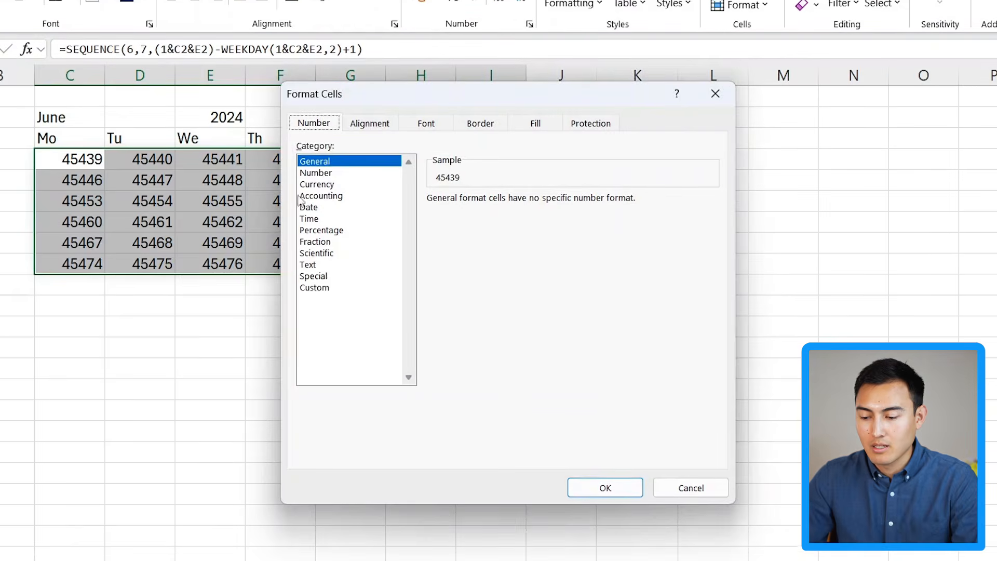
click(314, 287)
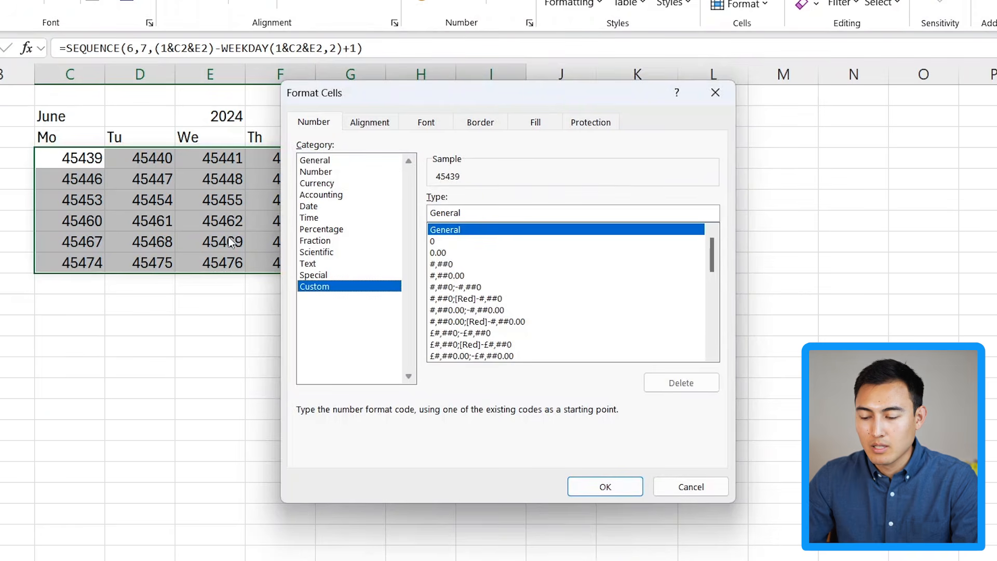
drag(488, 209, 415, 217)
text(d)
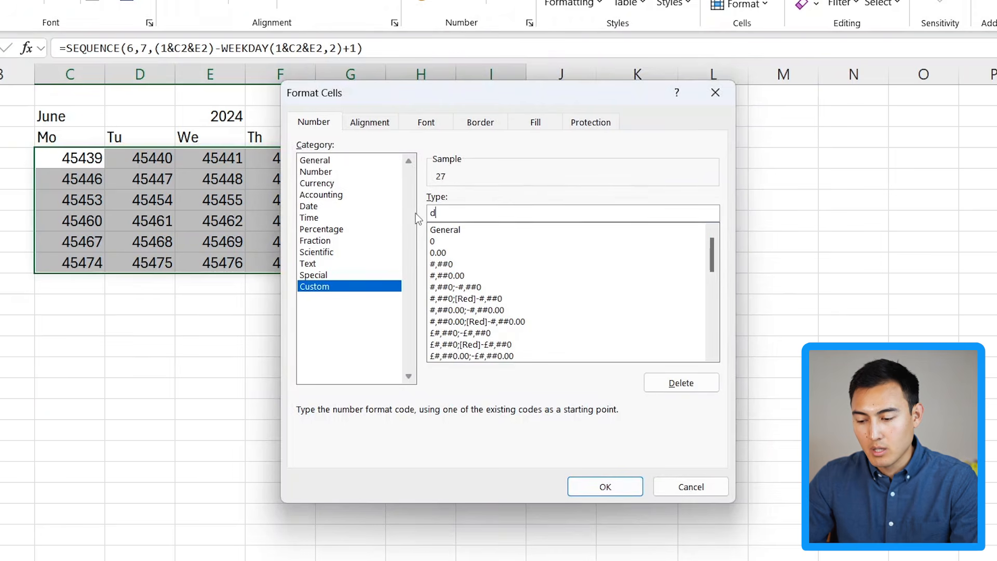
click(608, 486)
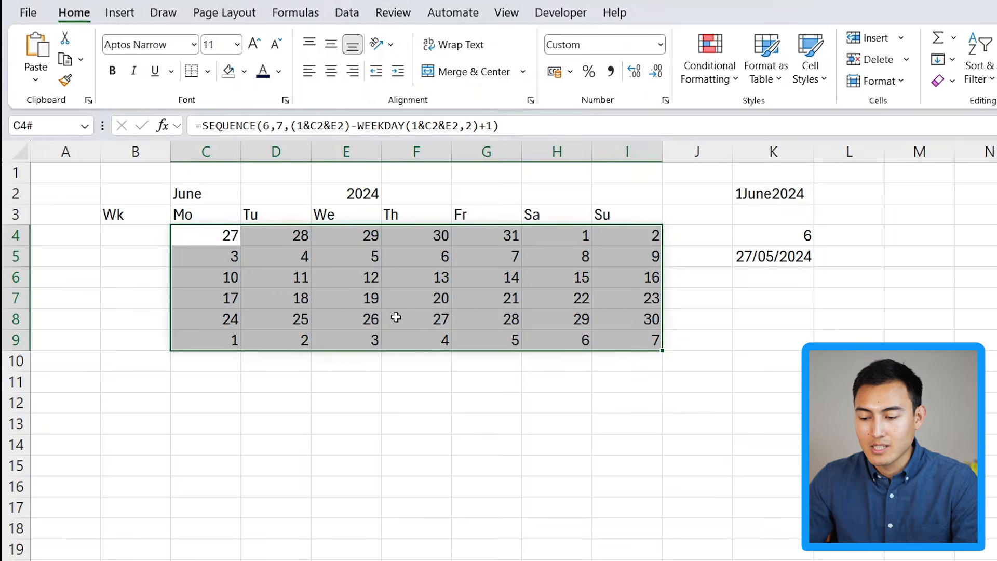
key(Down)
Check the grid's first date and the first of the month, and change the month in cell C2 to August
click(196, 232)
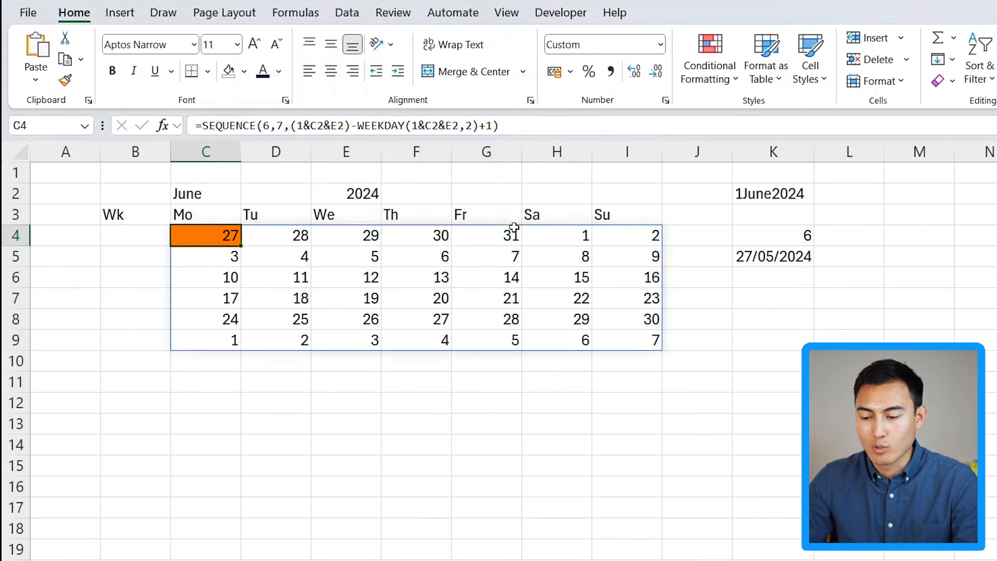
click(571, 236)
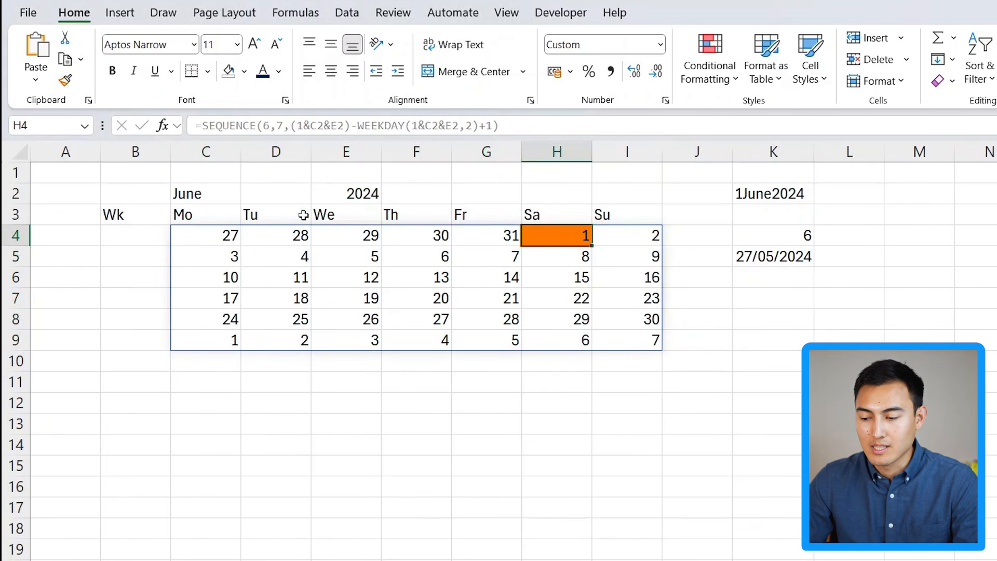
click(210, 197)
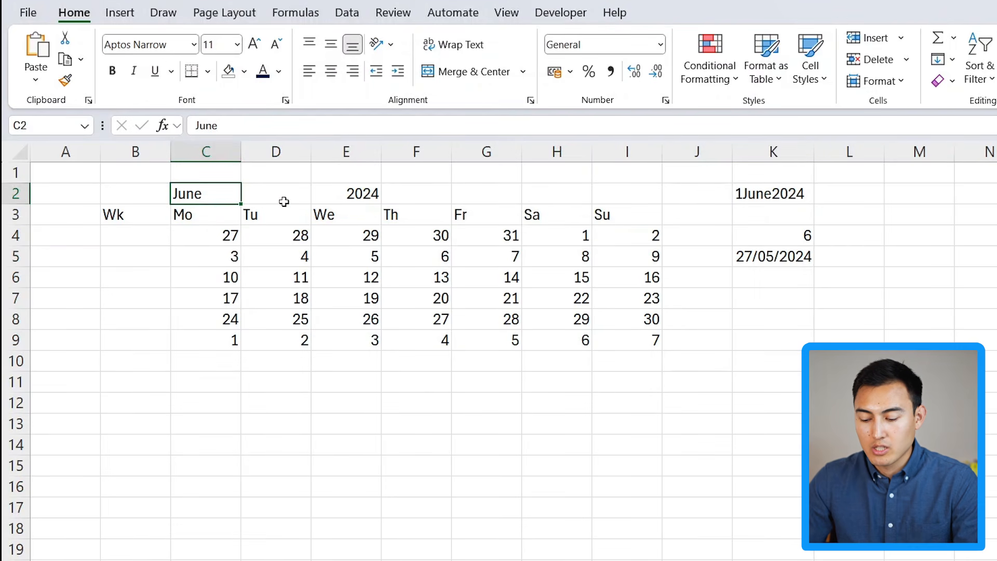
text(August)
key(Return)
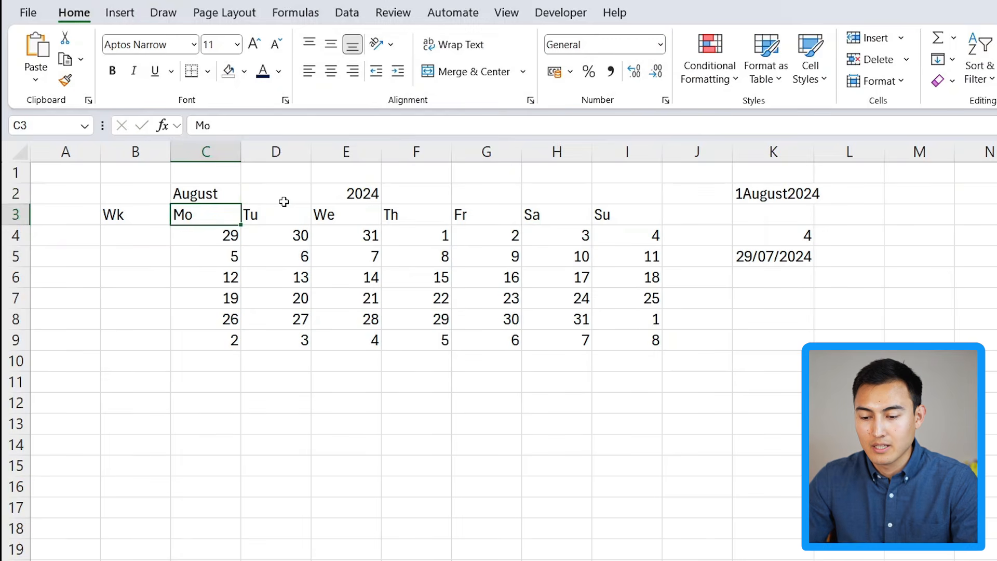
key(Up)
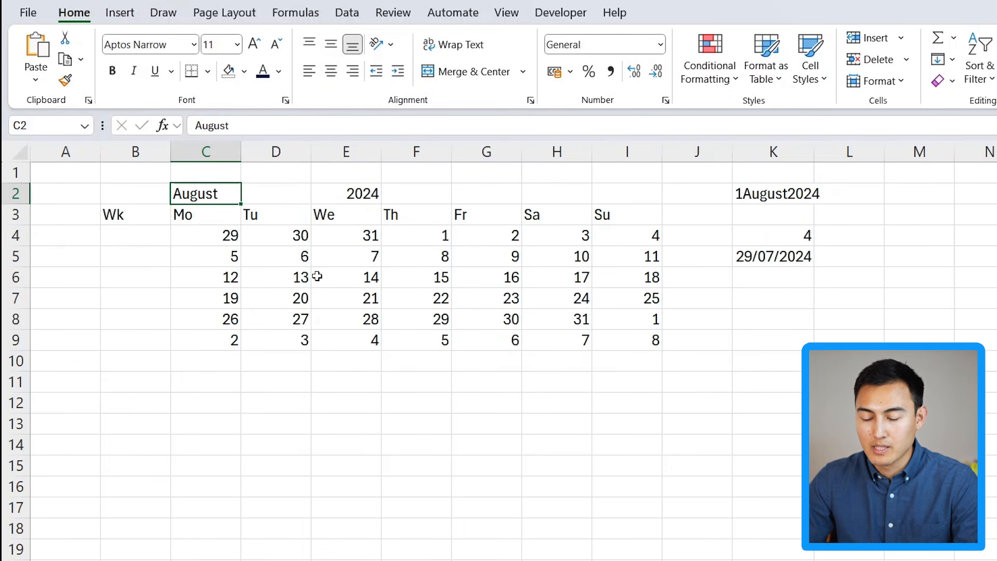
Clear the helper formulas in cells K2:K6
drag(774, 194, 763, 262)
key(Delete)
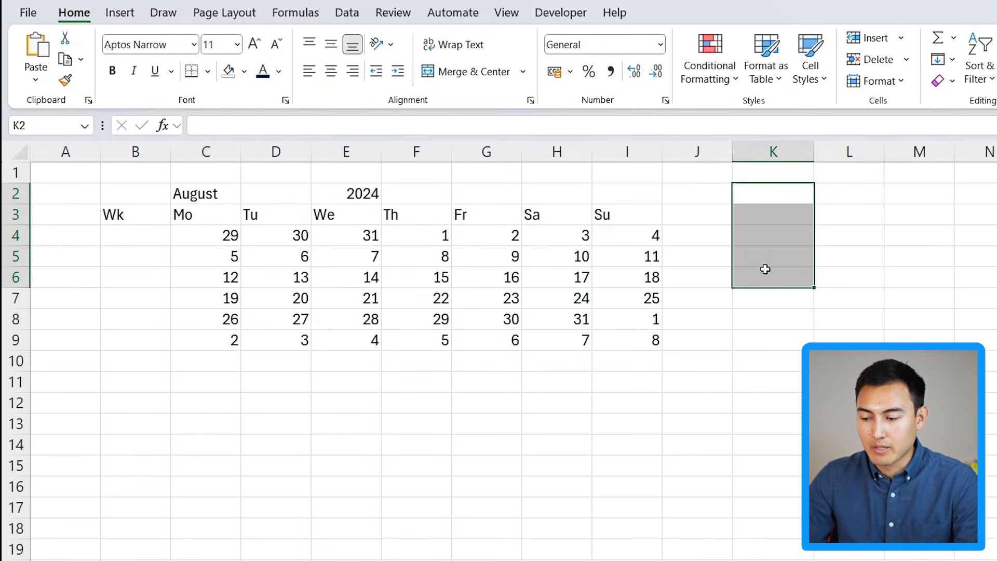
key(Left)
key(Left)
key(Left)
key(Left)
key(Left)
key(Left)
Enter =WEEKNUM(C4,2) in cell B4, using the return type for weeks beginning on Monday
click(113, 239)
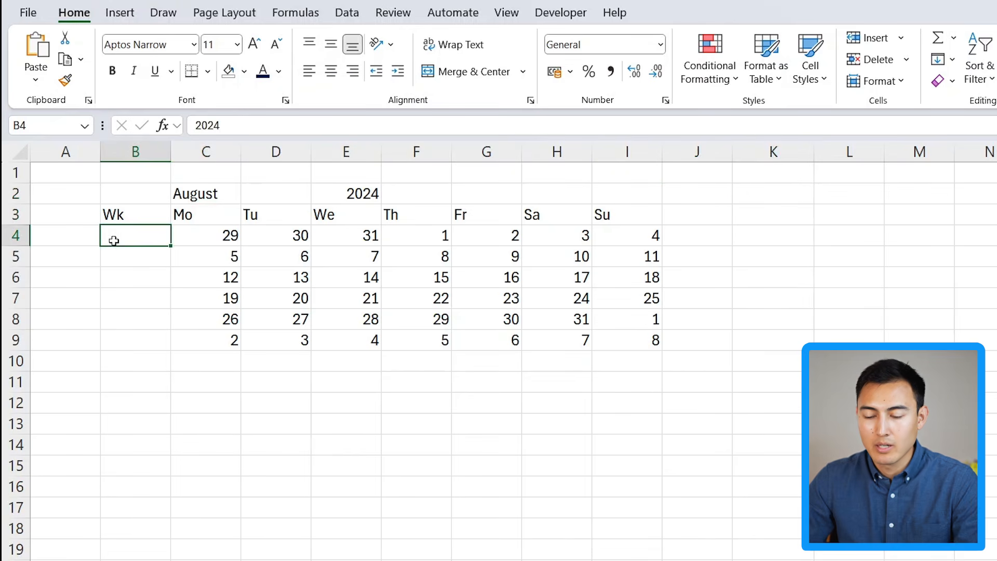
drag(216, 233, 614, 249)
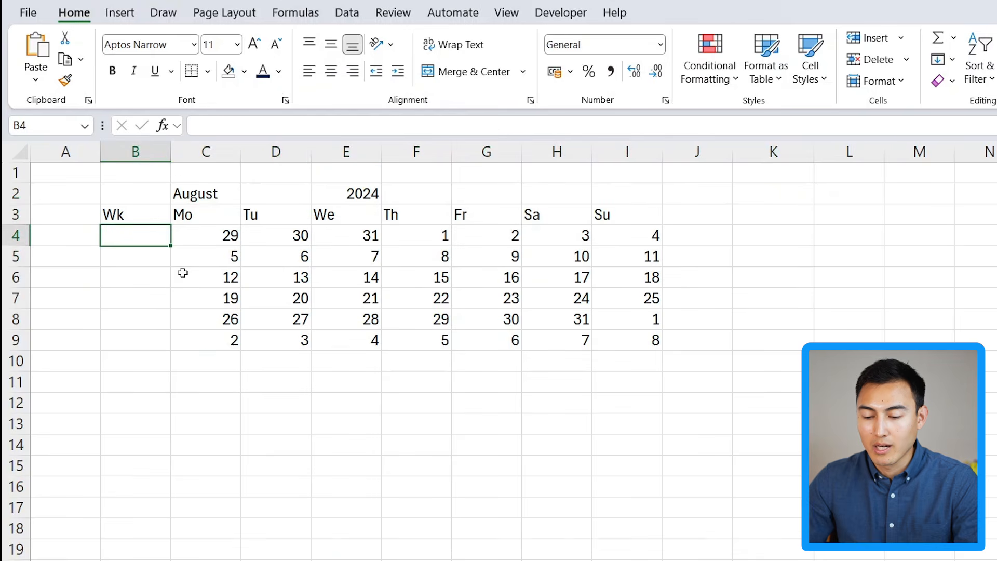
text(=)
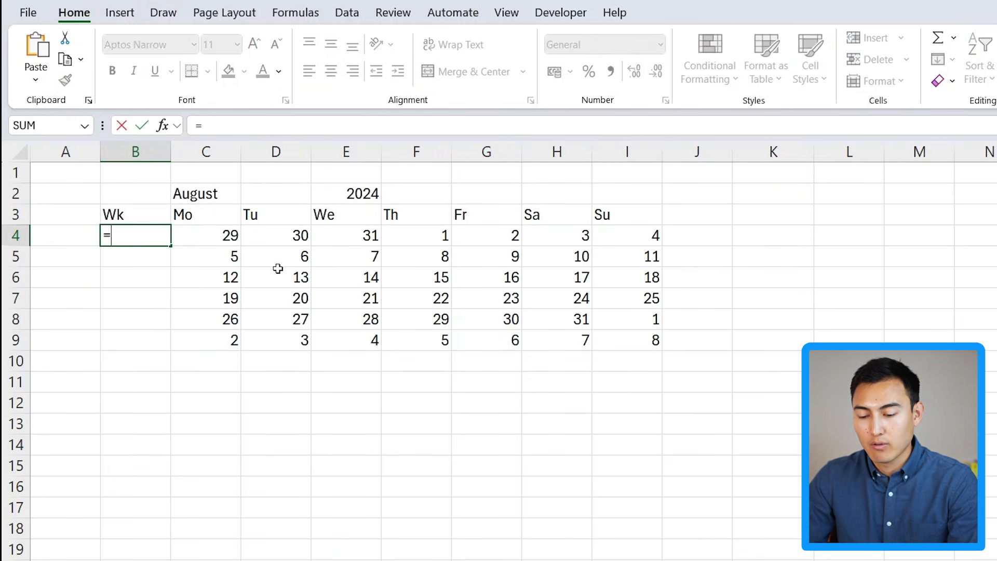
text(week)
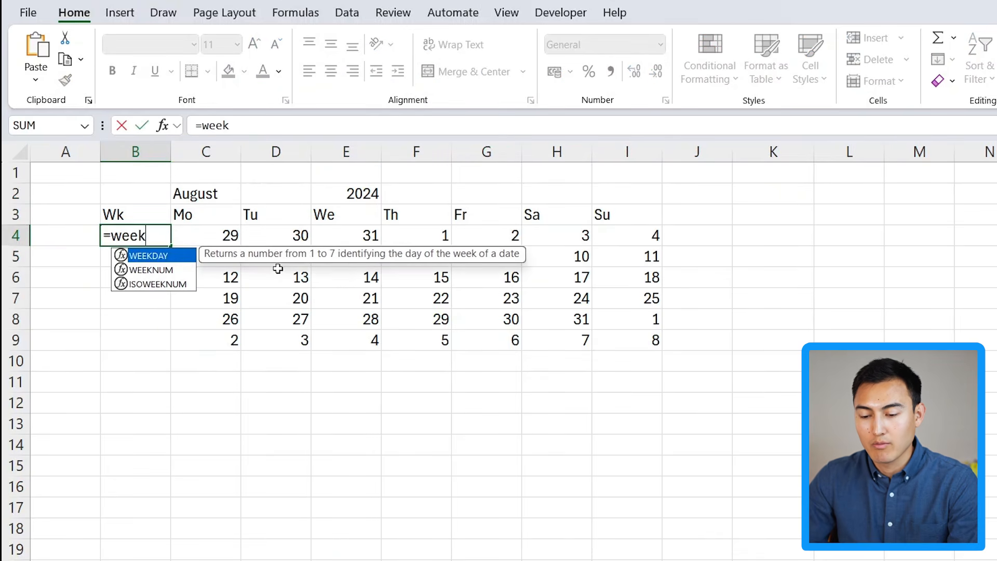
key(Down)
key(Tab)
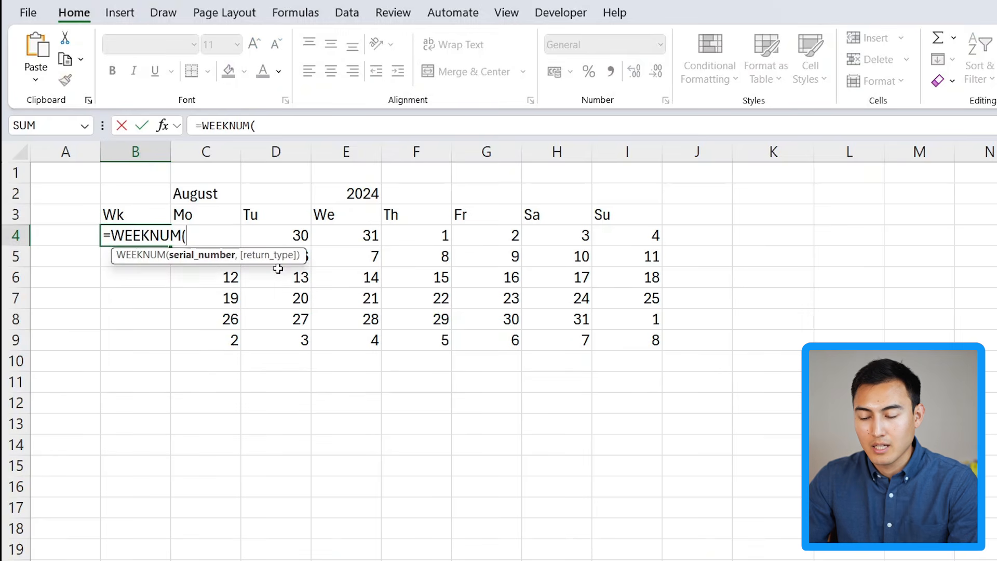
key(Right)
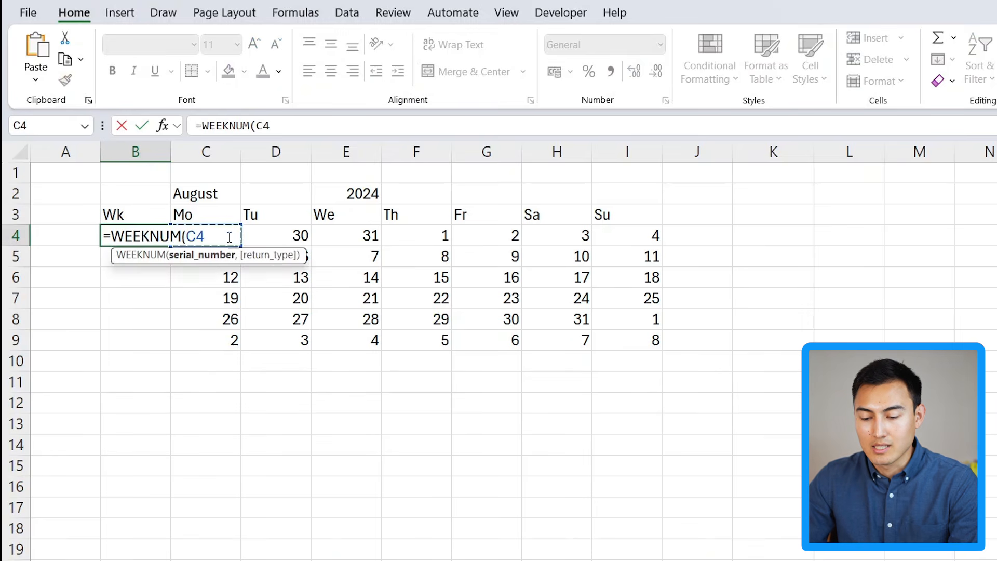
text(,)
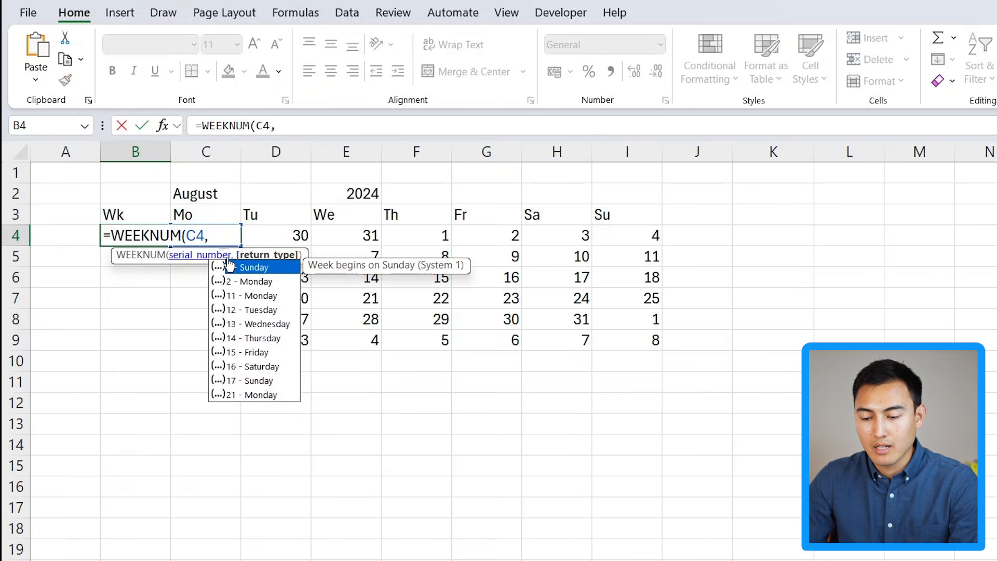
key(Down)
key(Tab)
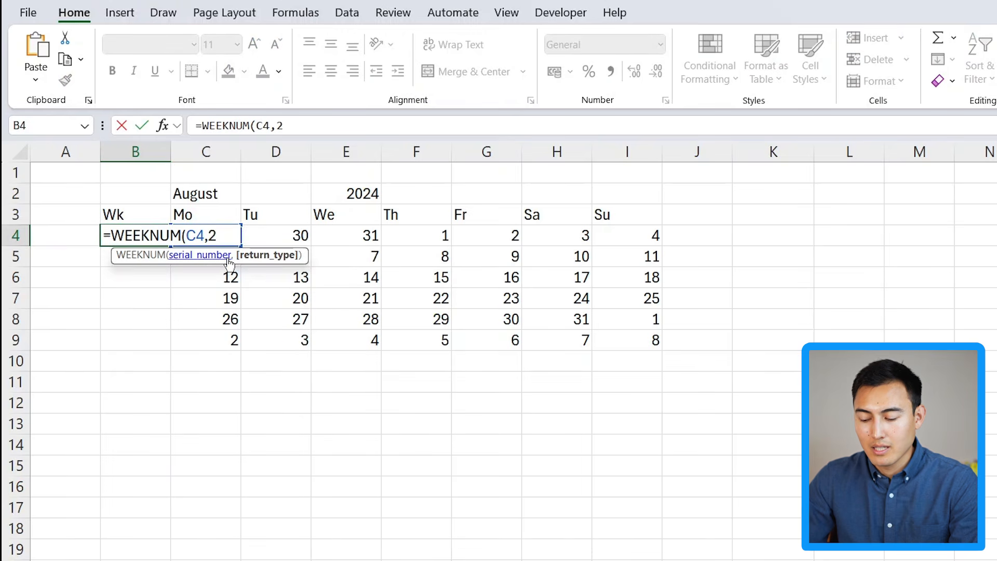
text())
key(Return)
Fill the week number formula from B4 down to B9 and change the month in cell C2 to January
click(108, 242)
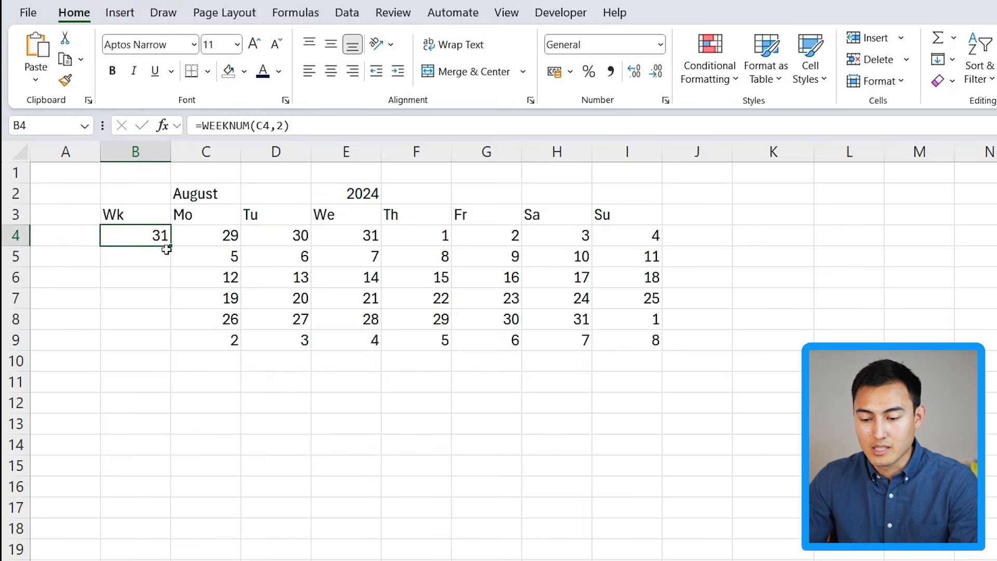
drag(166, 247, 167, 348)
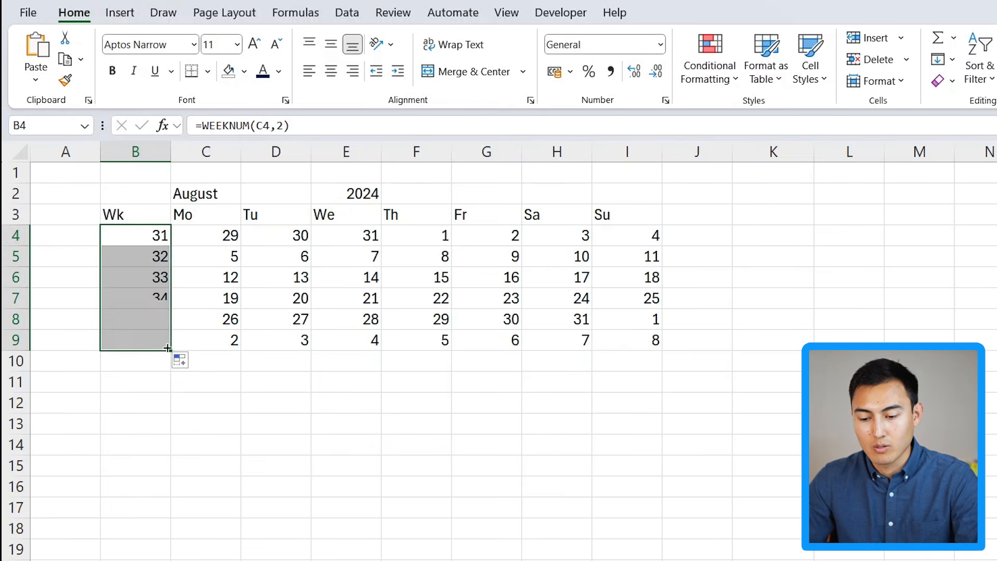
click(212, 194)
text(January)
key(Return)
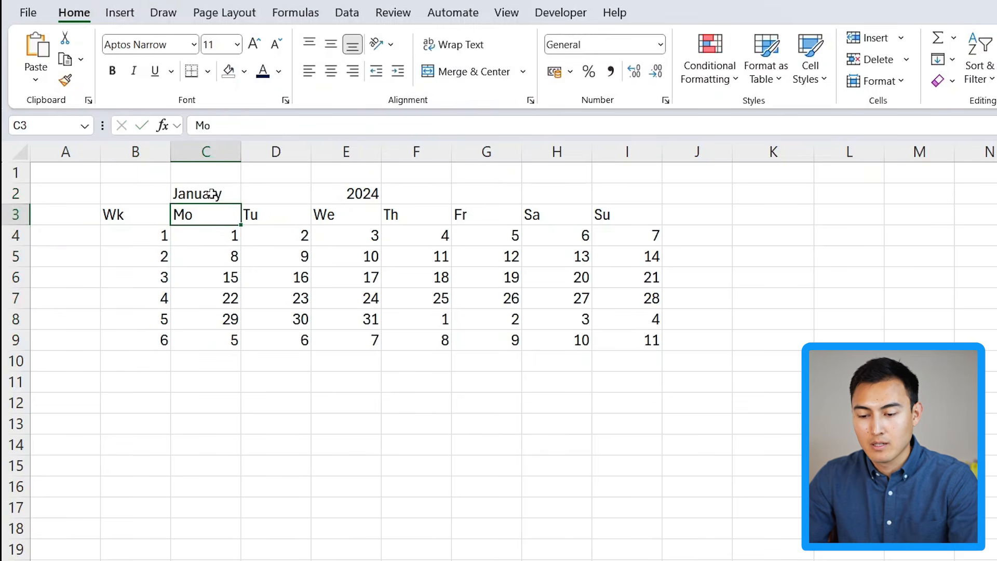
click(126, 244)
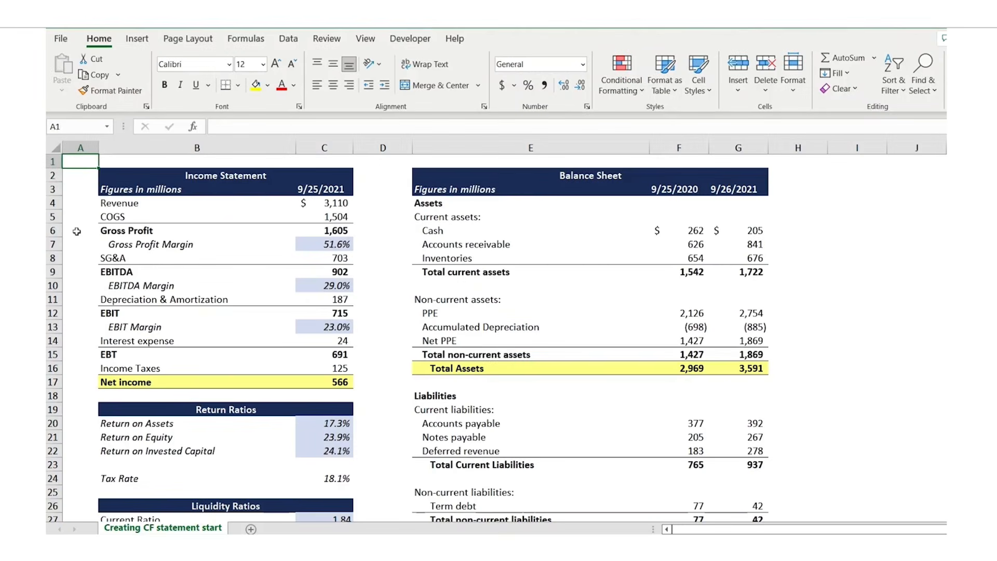
key(Down)
key(Down)
key(Down)
key(Down)
key(Down)
key(Down)
key(Down)
key(Down)
key(Down)
key(Down)
key(Down)
key(Down)
key(Down)
key(Down)
key(Down)
key(Down)
key(Down)
key(Down)
key(Down)
key(Down)
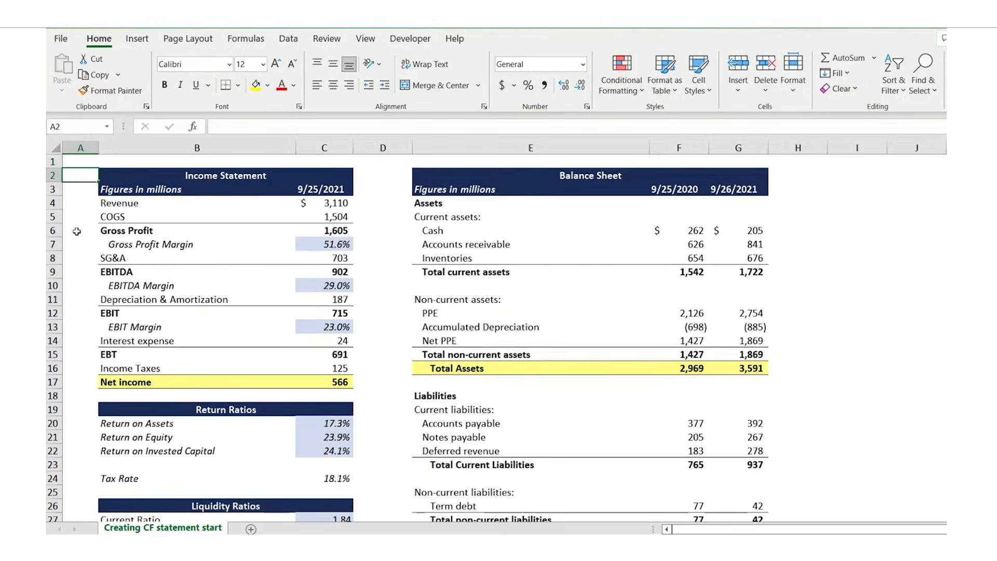
key(Down)
key(Down)
key(Down)
key(Down)
key(Down)
key(Down)
key(Down)
key(Down)
key(Down)
key(Down)
key(Down)
key(Down)
key(Down)
key(Down)
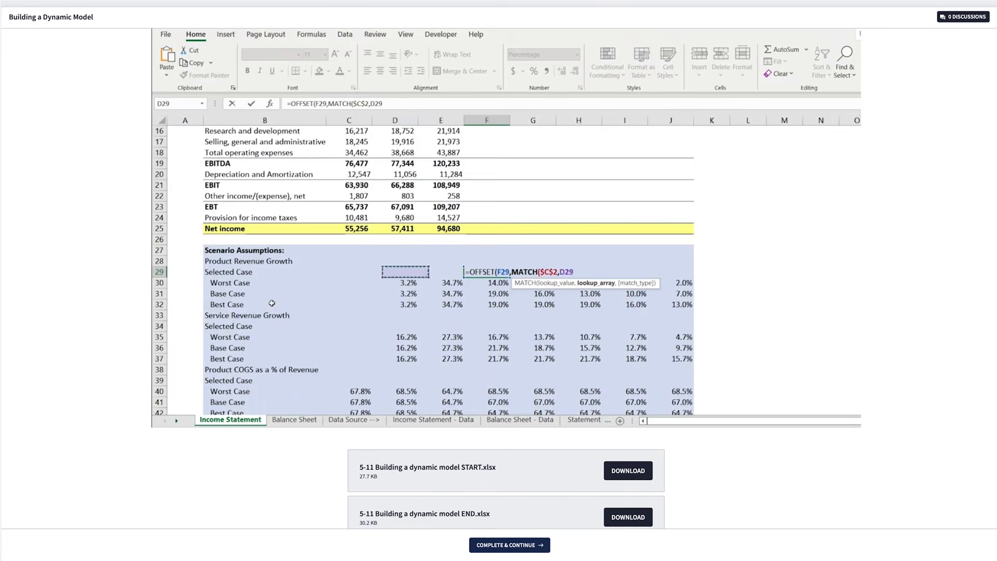
key(Left)
key(Left)
key(Left)
key(Left)
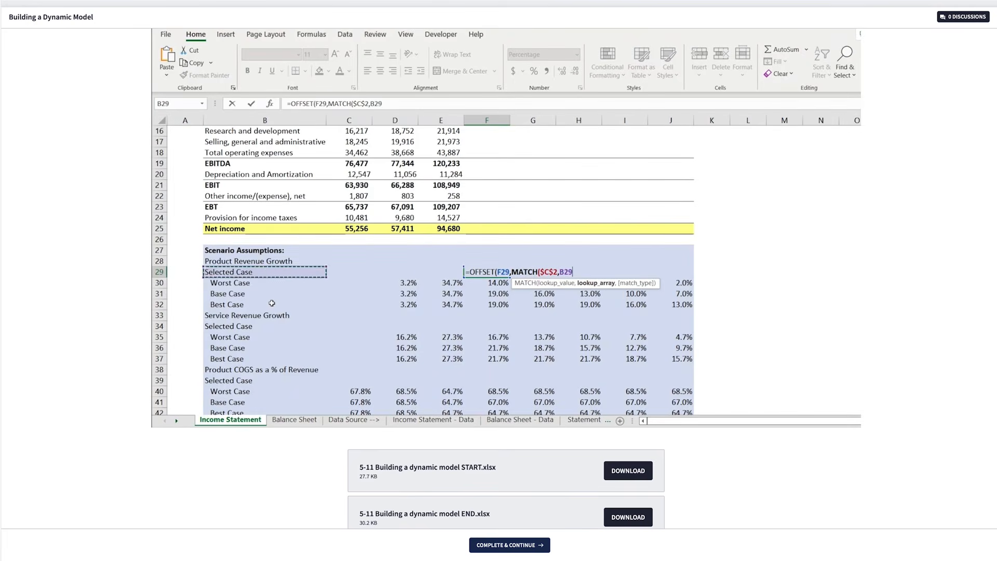
key(Down)
shift+click(272, 304)
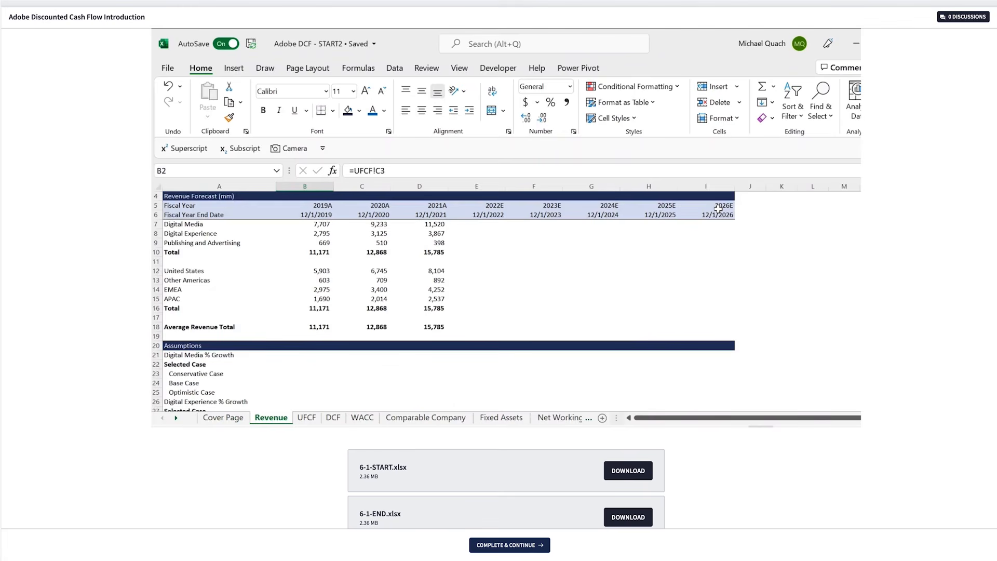
key(ctrl+Page_Down)
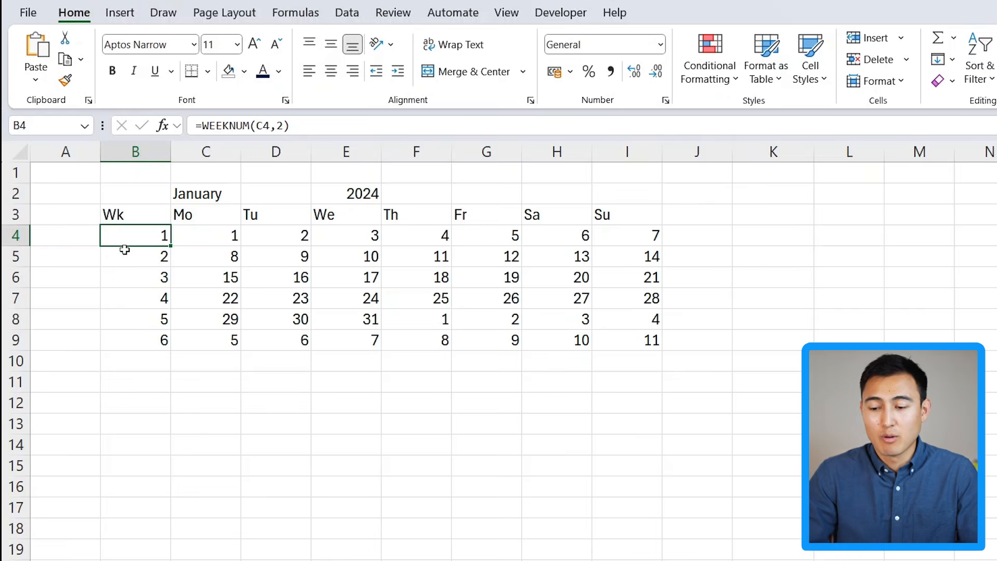
Narrow columns B to I to one uniform width that just fits the two-letter day headings
drag(136, 148, 625, 151)
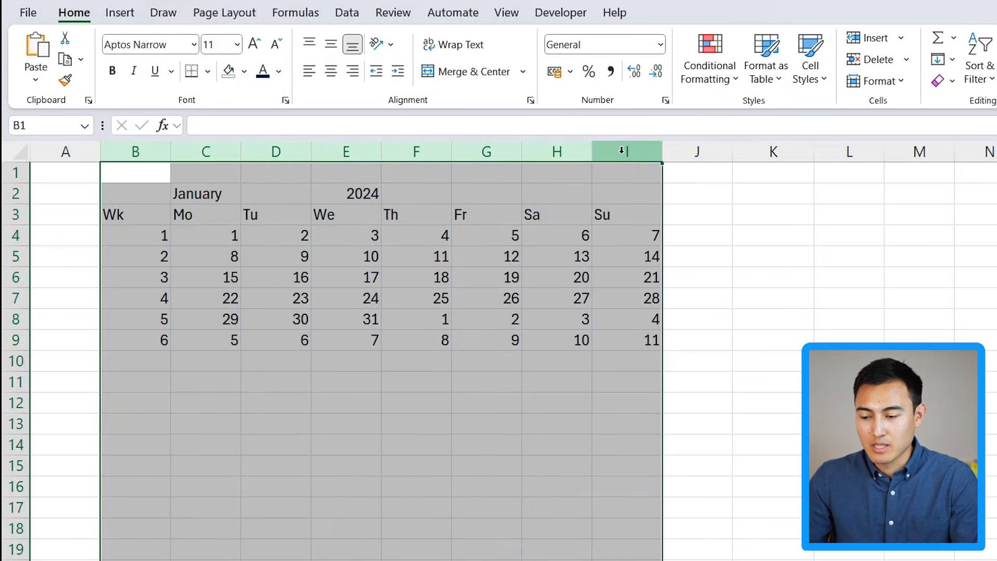
right_click(643, 152)
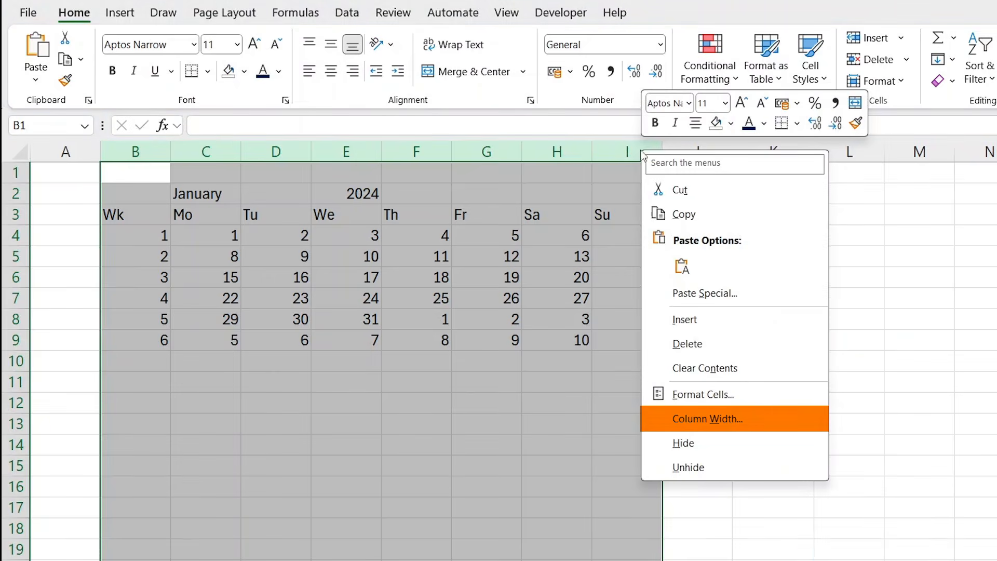
click(684, 424)
drag(659, 410, 381, 248)
key(Return)
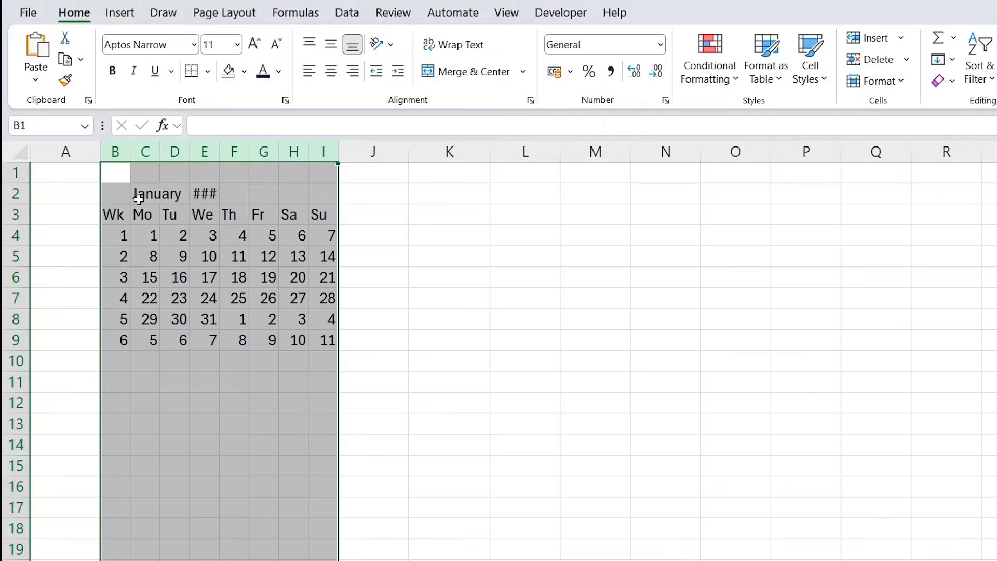
Merge and center the month across cells B2:D2
key(Left)
key(Down)
key(Right)
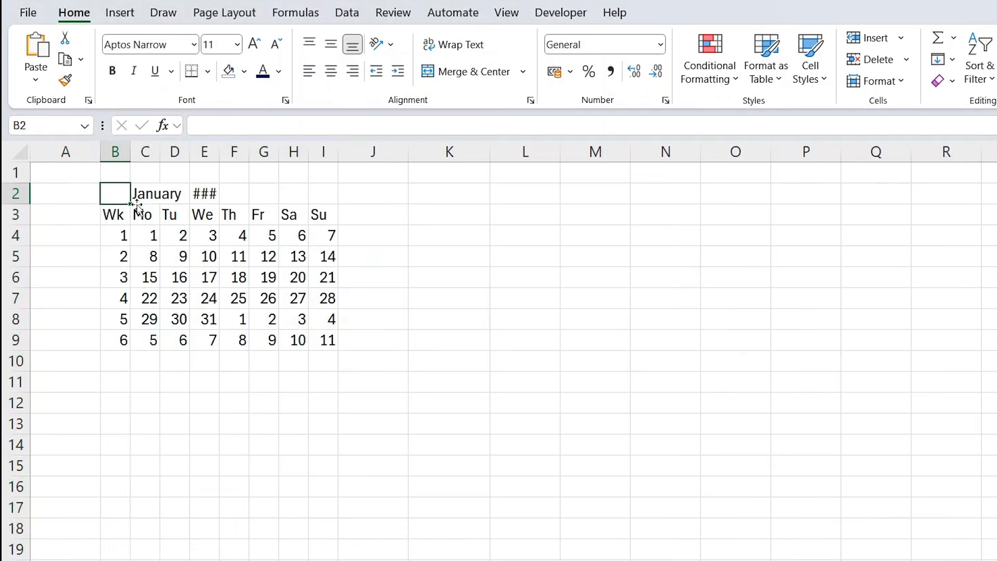
key(shift+Right)
key(shift+Right)
key(F4)
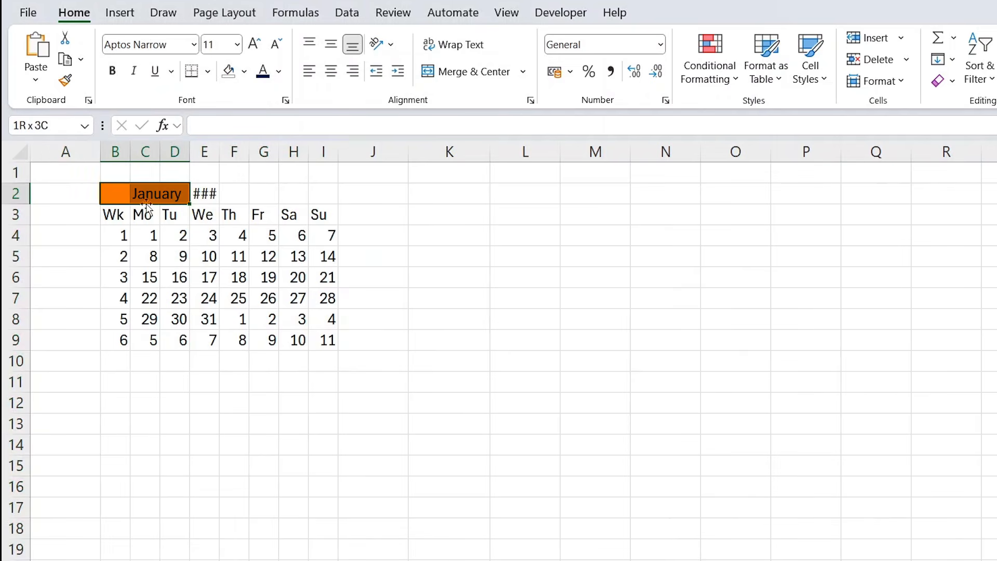
click(467, 71)
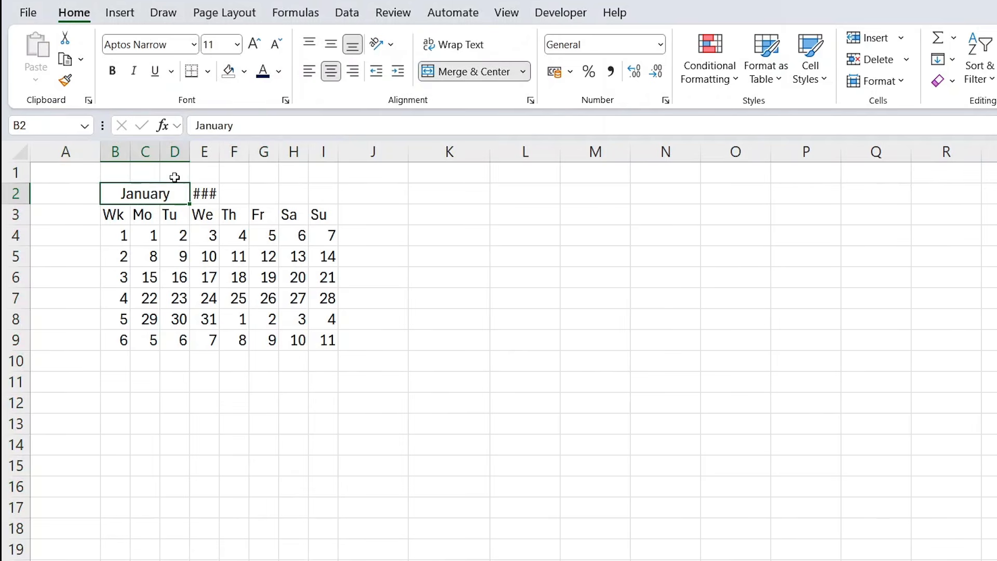
Merge and center the year across cells E2:I2
click(208, 193)
key(shift+Right)
key(shift+Right)
key(shift+Right)
key(shift+Right)
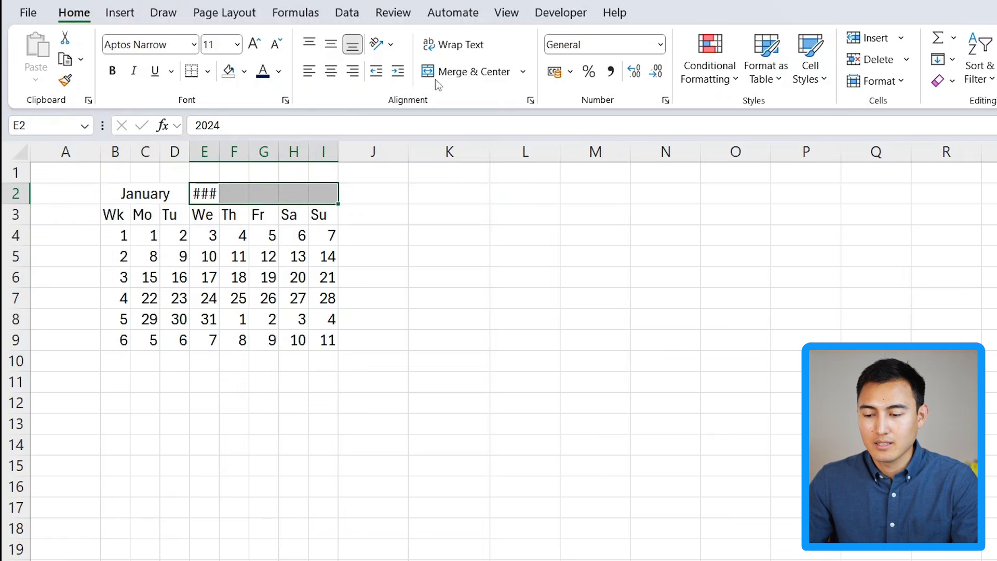
click(464, 74)
Fill the heading row B3:I3, from Wk to Su, with the standard dark blue color
key(Left)
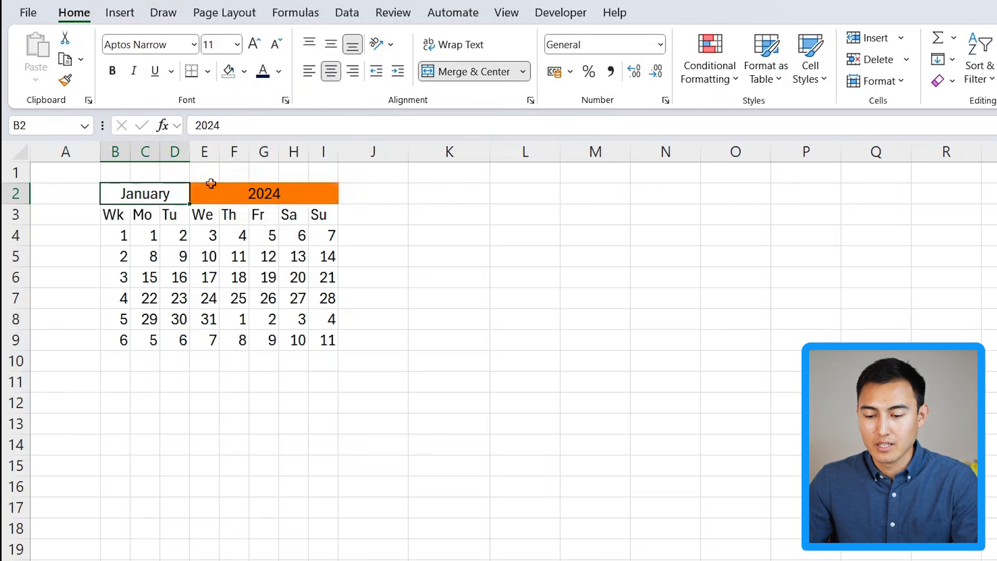
key(Down)
key(Left)
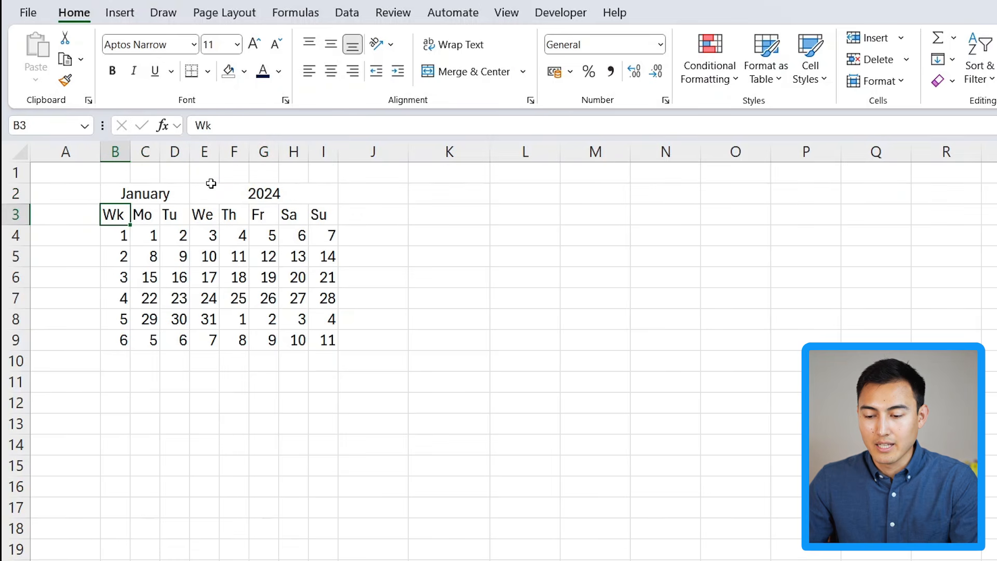
key(ctrl+shift+Right)
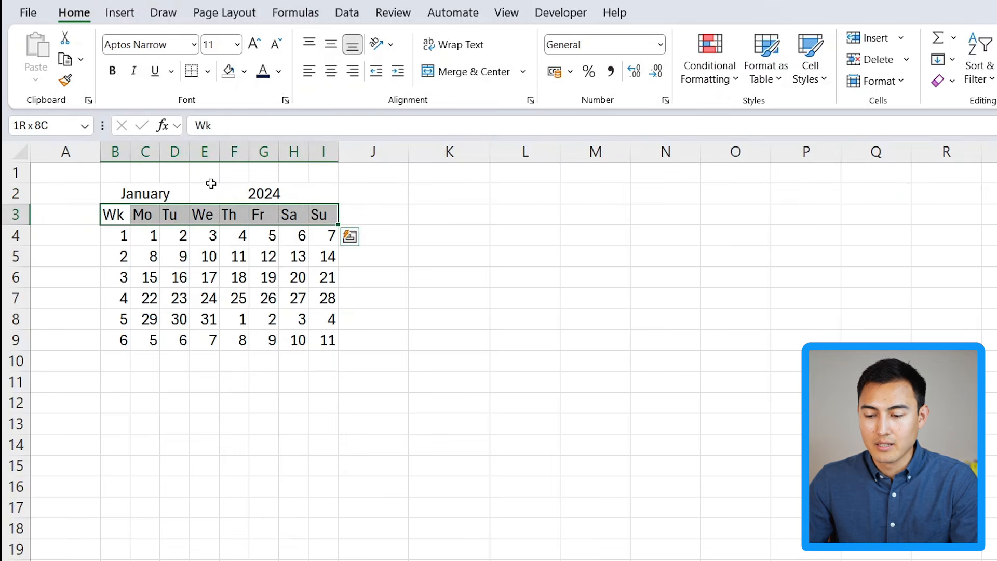
click(245, 72)
click(334, 266)
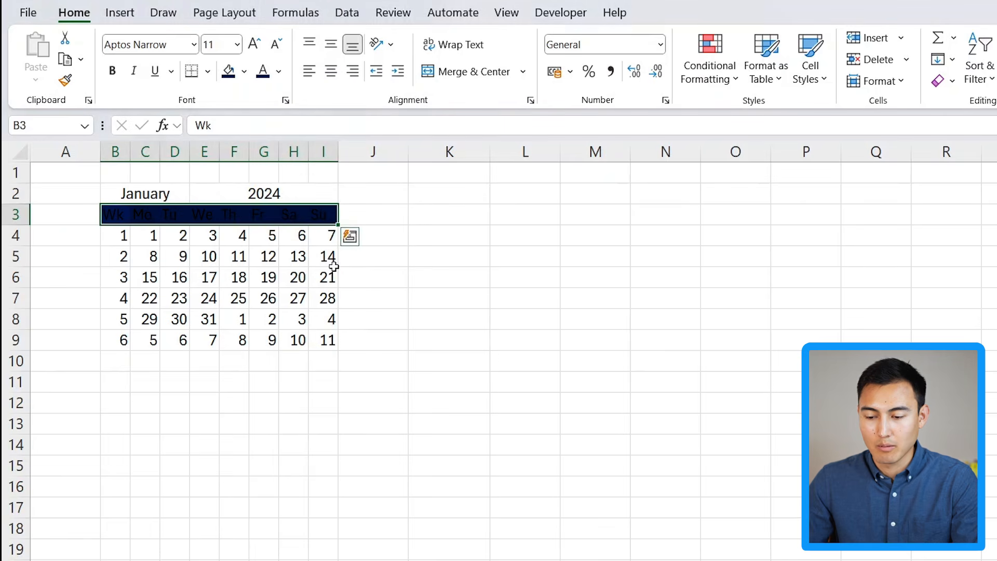
Make the heading text in B3:I3 white and bold
click(279, 73)
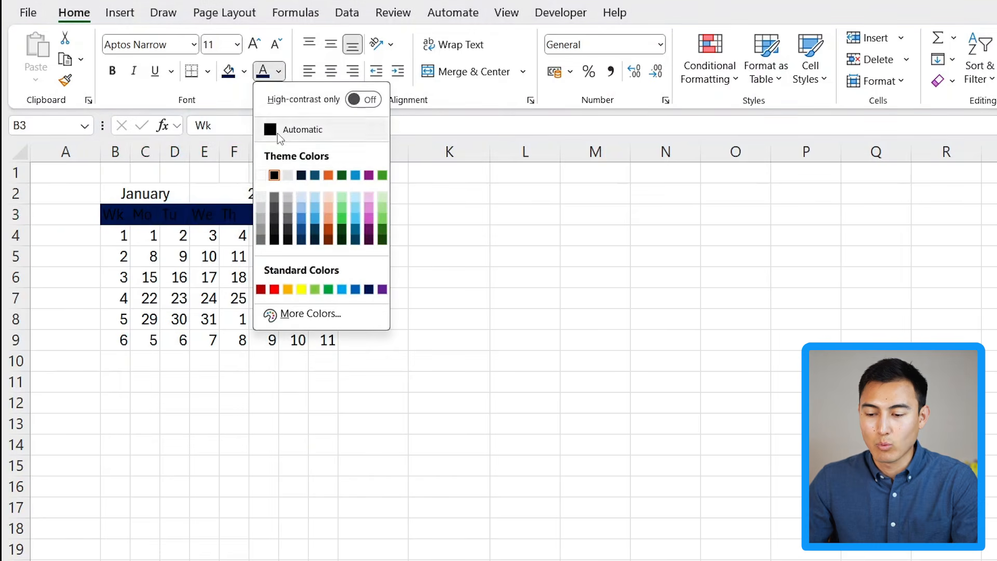
click(261, 175)
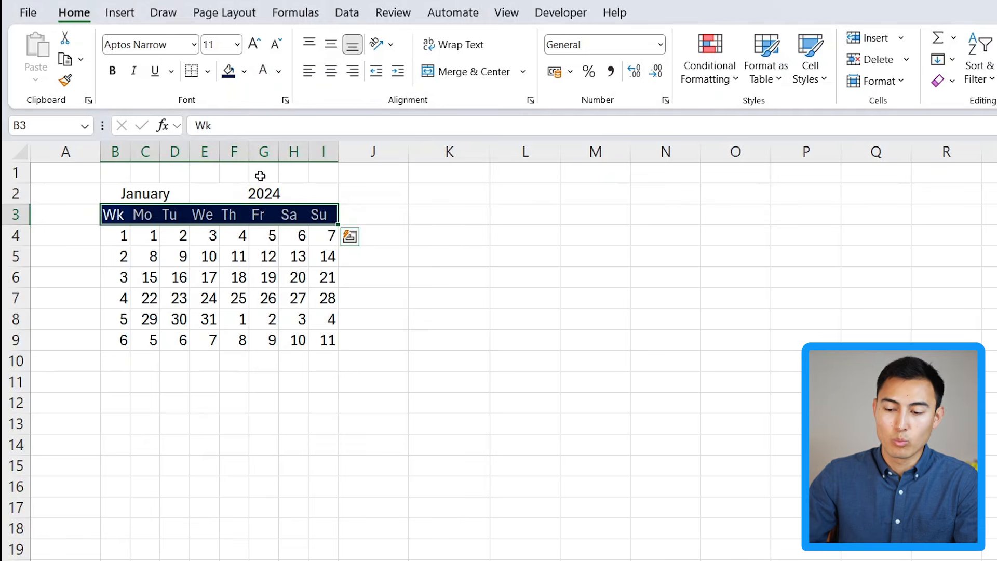
key(ctrl+b)
Shade the week numbers B4:B9 and the weekend dates H4:I9 with the lightest gray fill
key(Down)
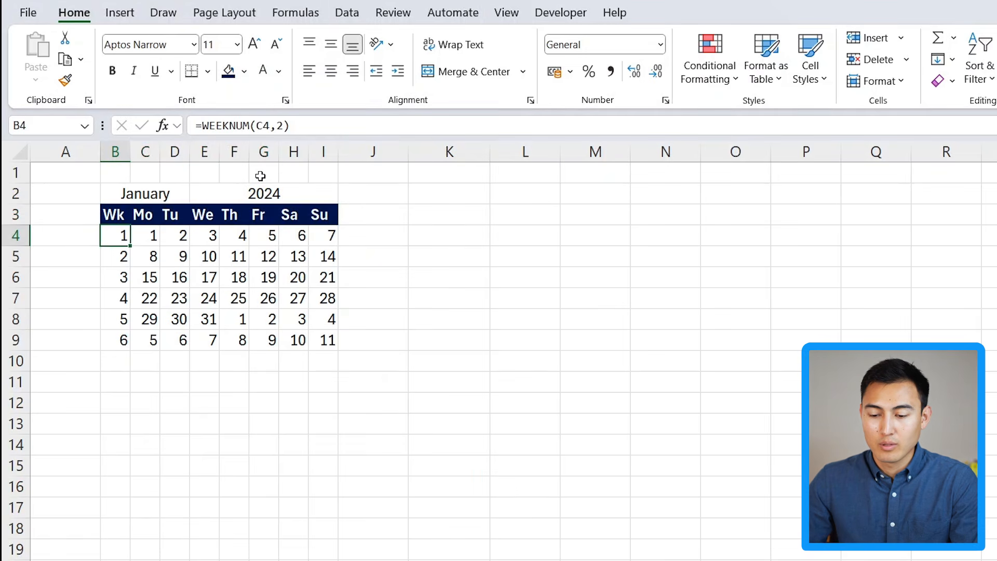
key(ctrl+shift+Down)
key(ctrl+d)
drag(294, 236, 325, 347)
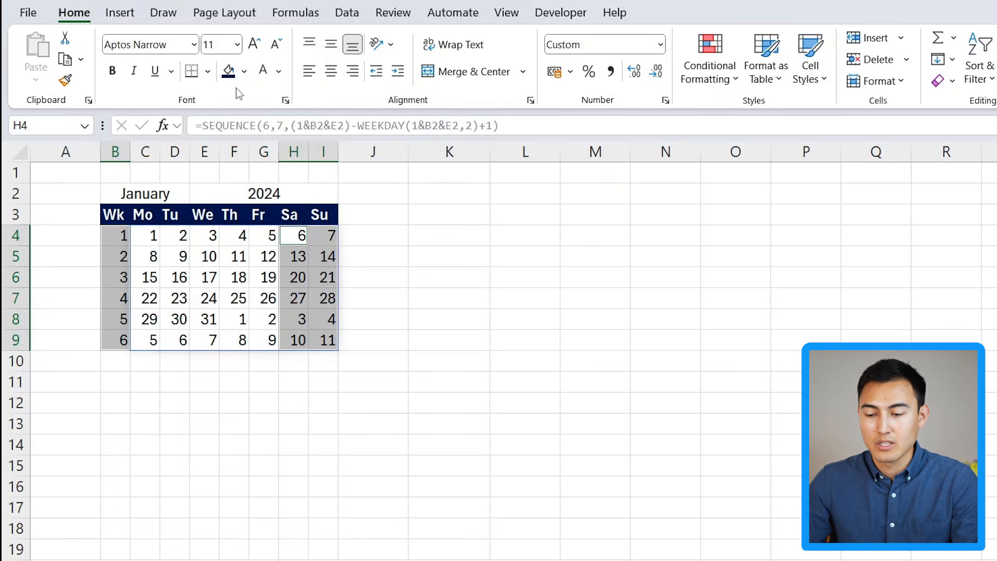
click(245, 73)
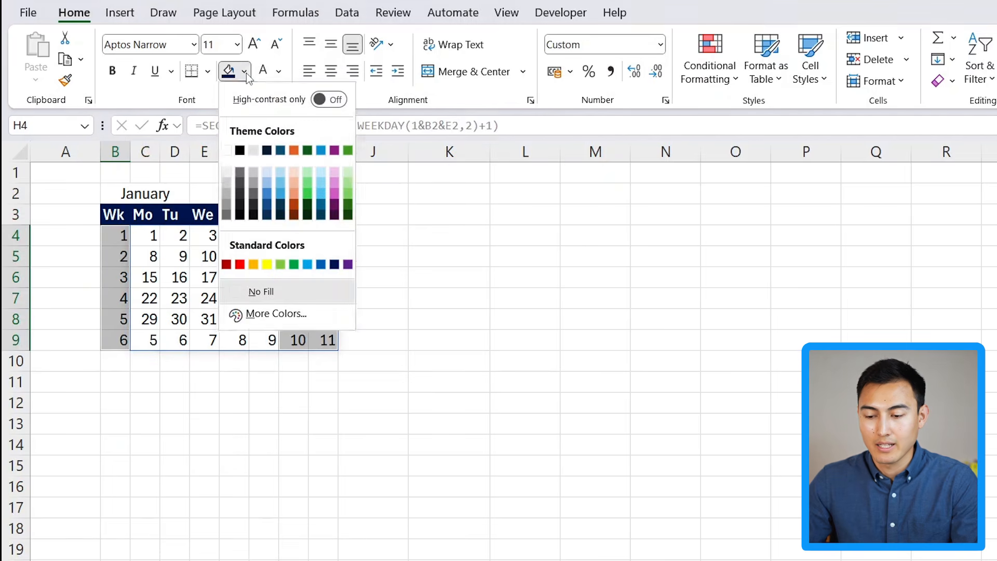
click(226, 167)
key(Left)
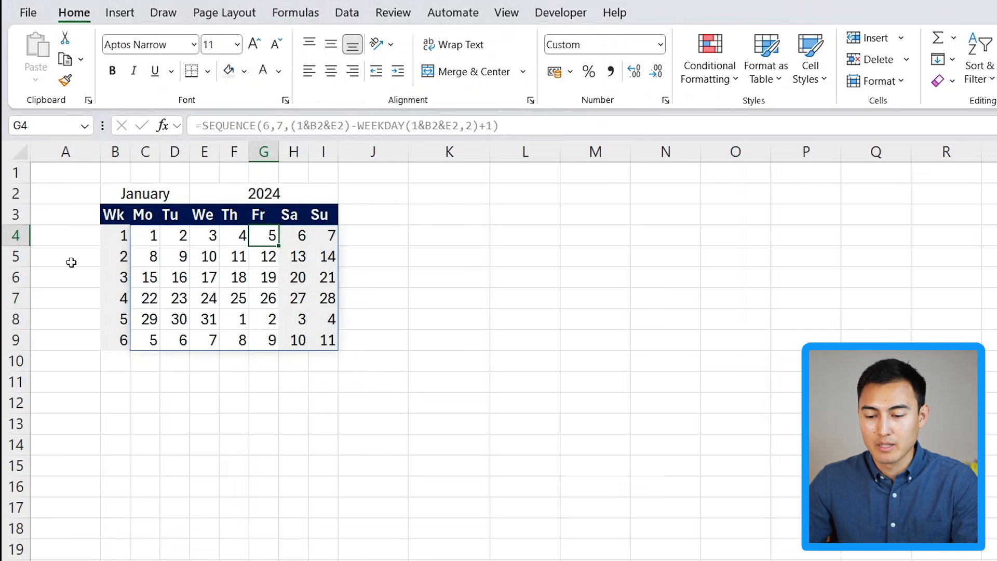
Add a right border along the week column B3:B9
drag(119, 216, 120, 345)
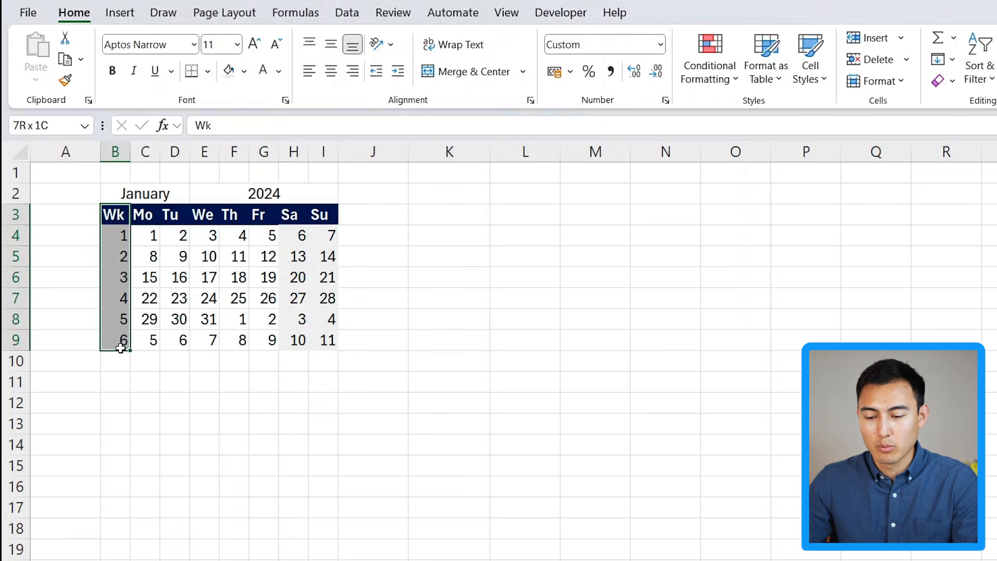
click(208, 72)
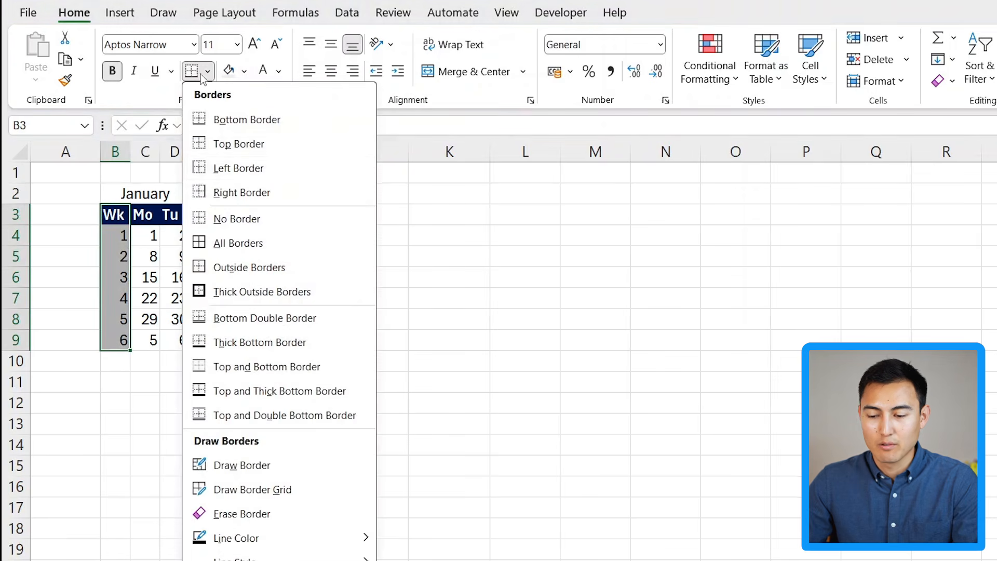
click(222, 199)
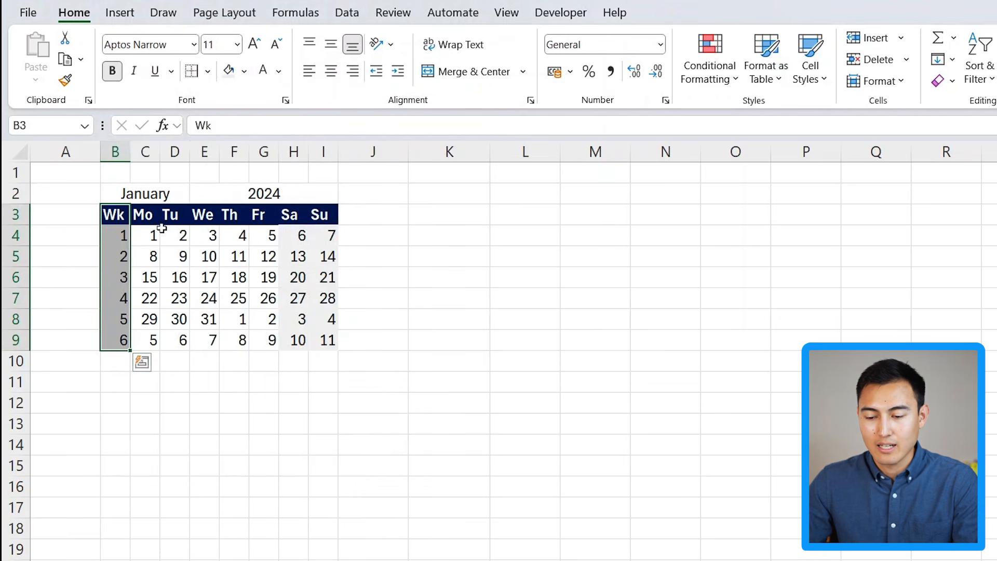
Make the month and year titles in B2:I2 dark blue and bold
key(Right)
key(Right)
key(Right)
key(Up)
key(Left)
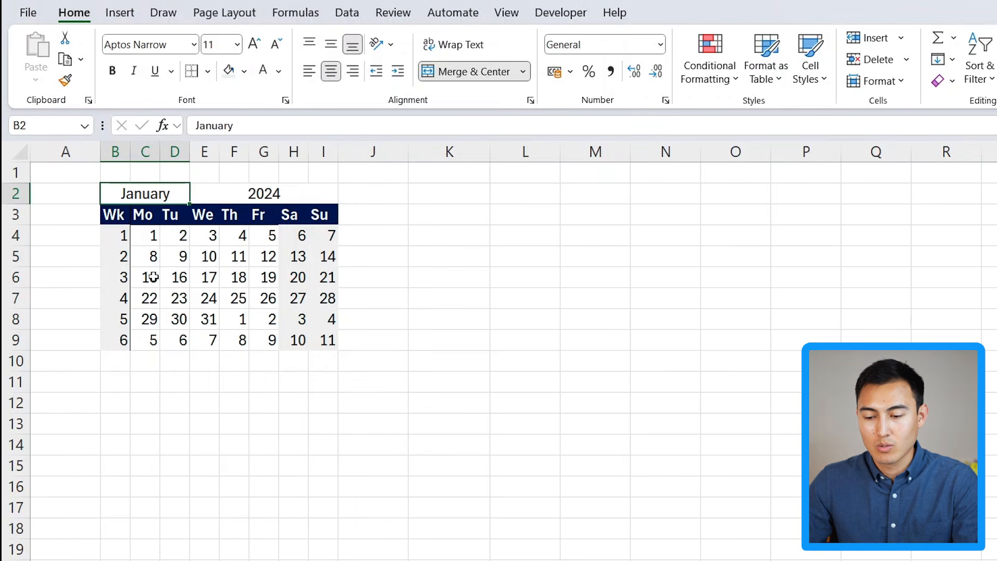
key(shift+Right)
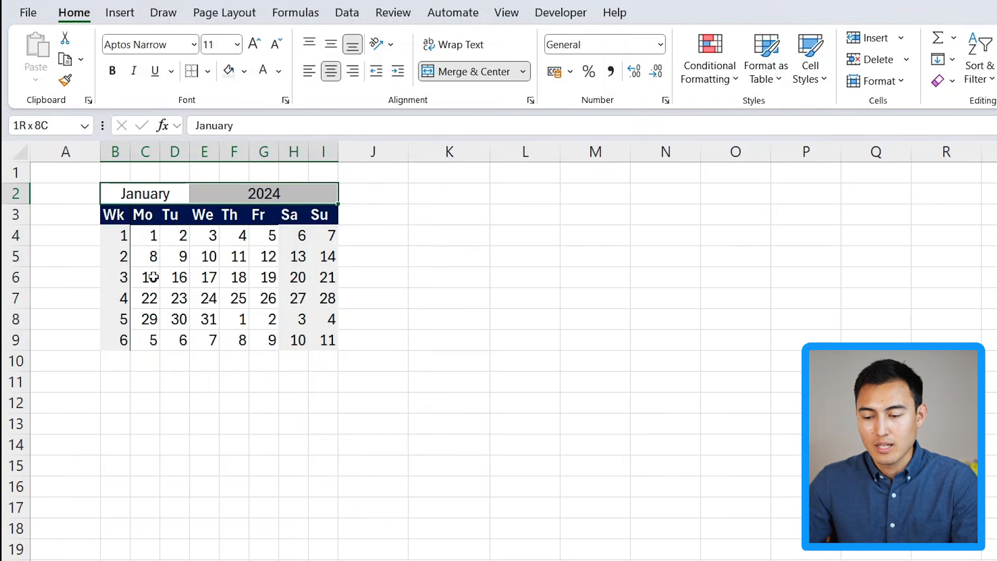
click(279, 72)
click(369, 289)
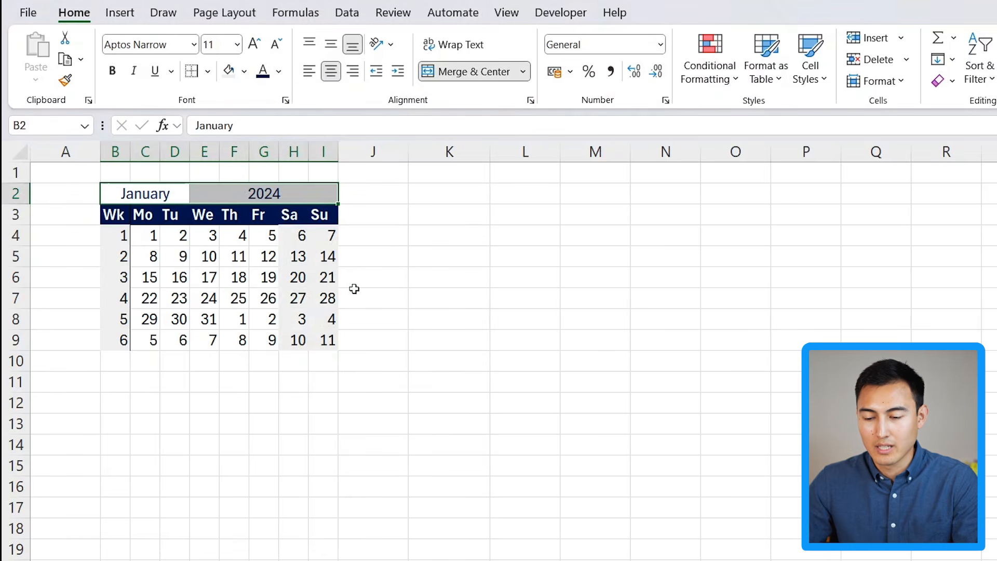
key(ctrl+b)
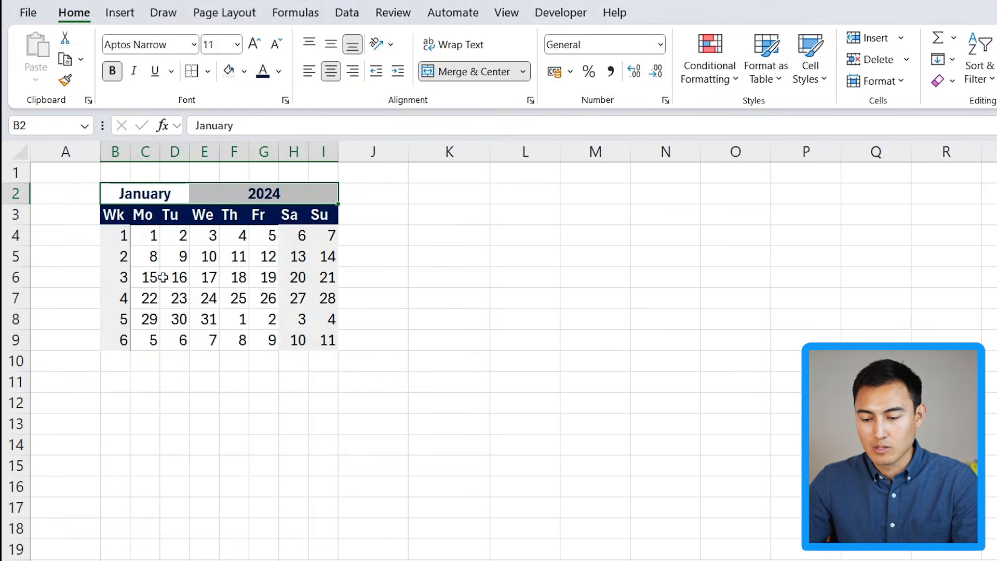
scroll(163, 277, up, 2)
key(Left)
key(Right)
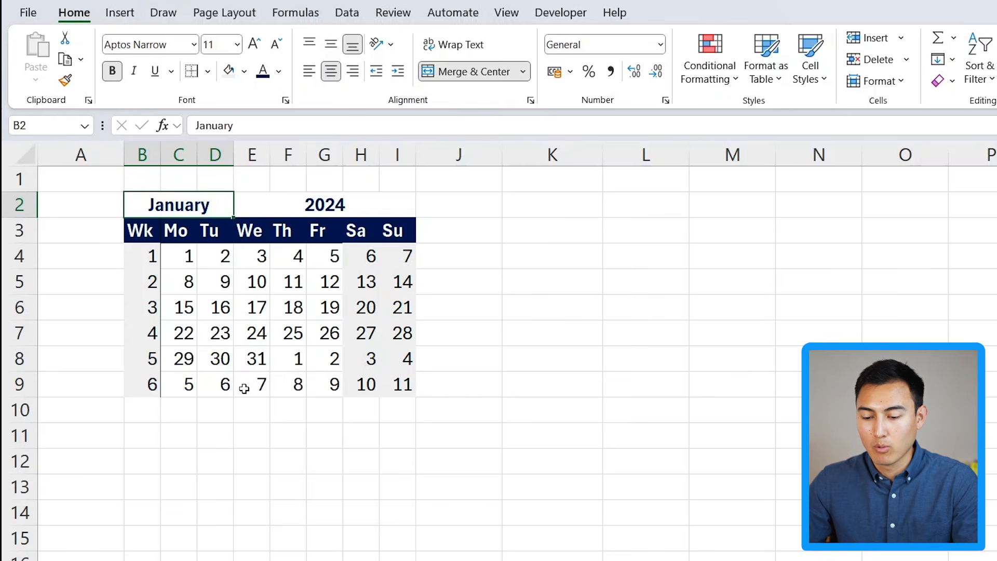
Enter January in L2 and fill the month names down to December in L13
click(640, 224)
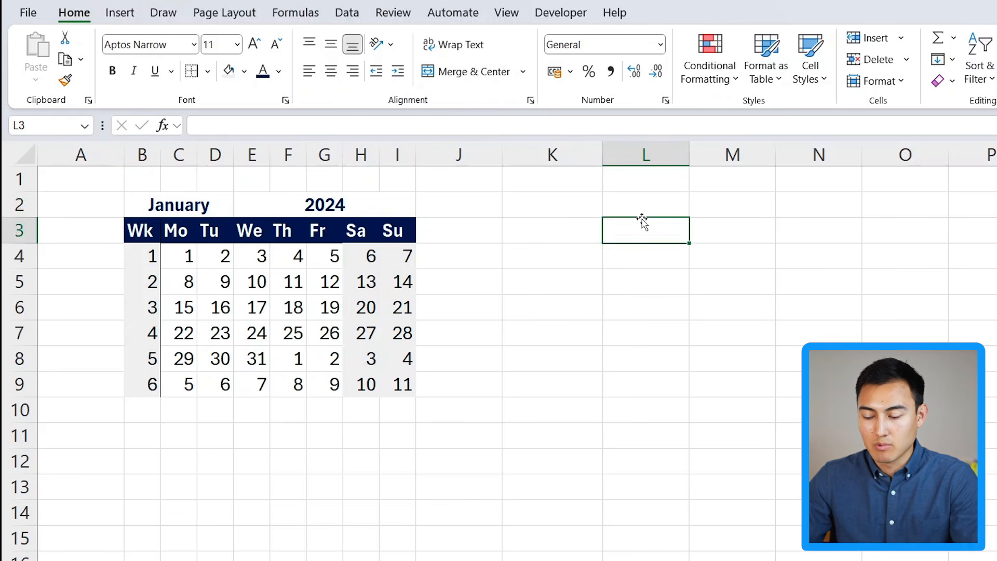
key(Up)
text(Janua)
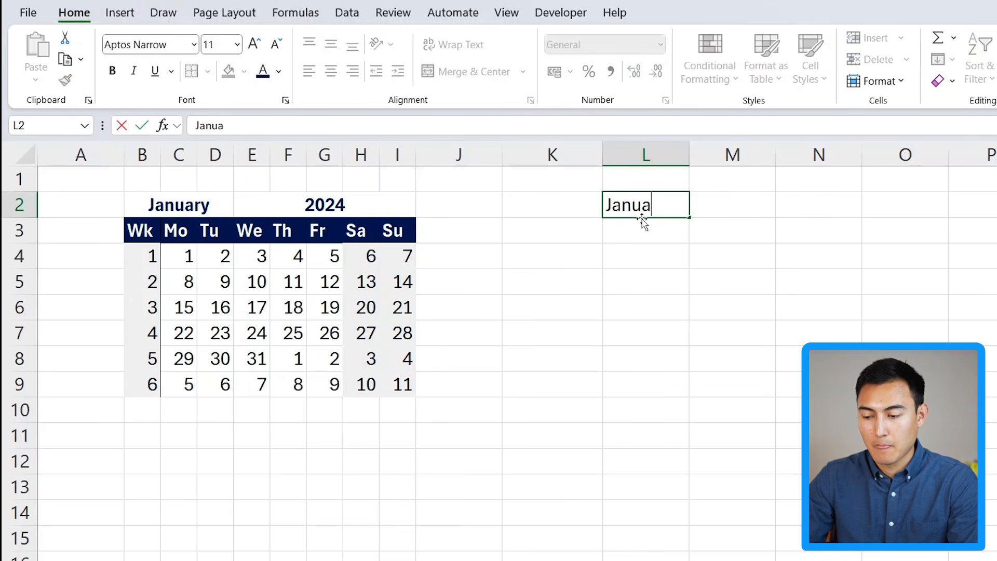
text(ry)
key(Return)
key(Up)
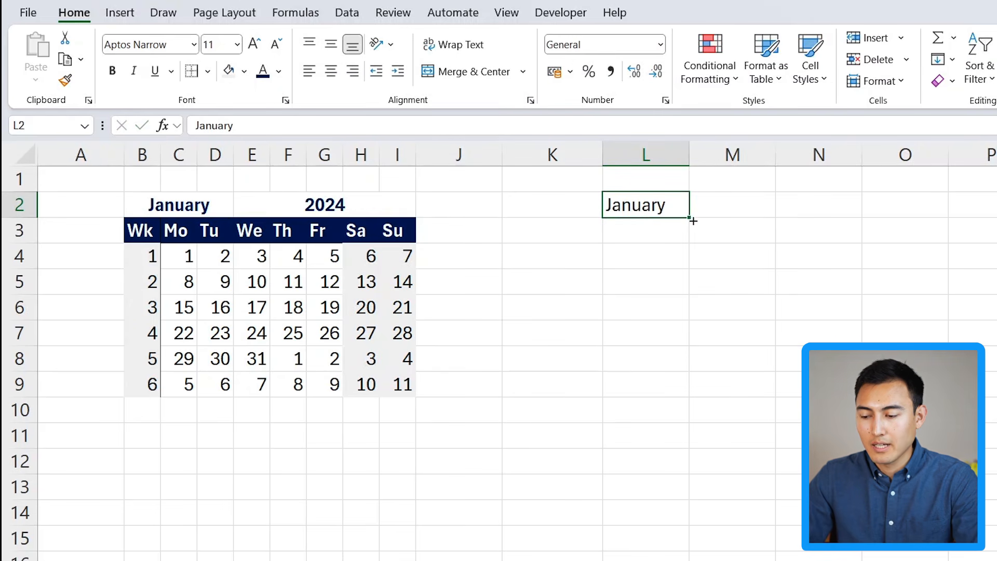
drag(692, 219, 683, 493)
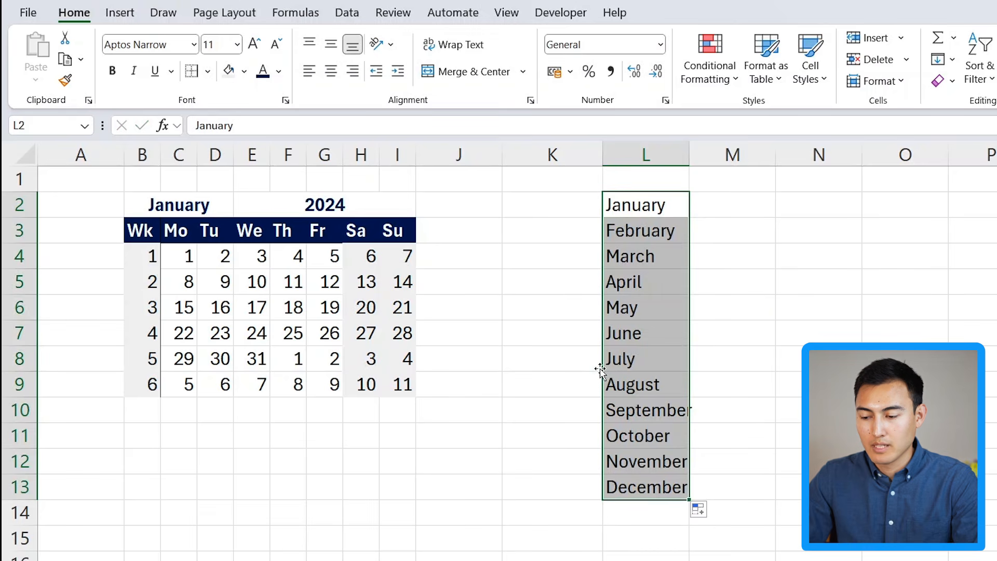
Add list data validation to the month cell B2 with the source =$L$2:$L$13
click(171, 206)
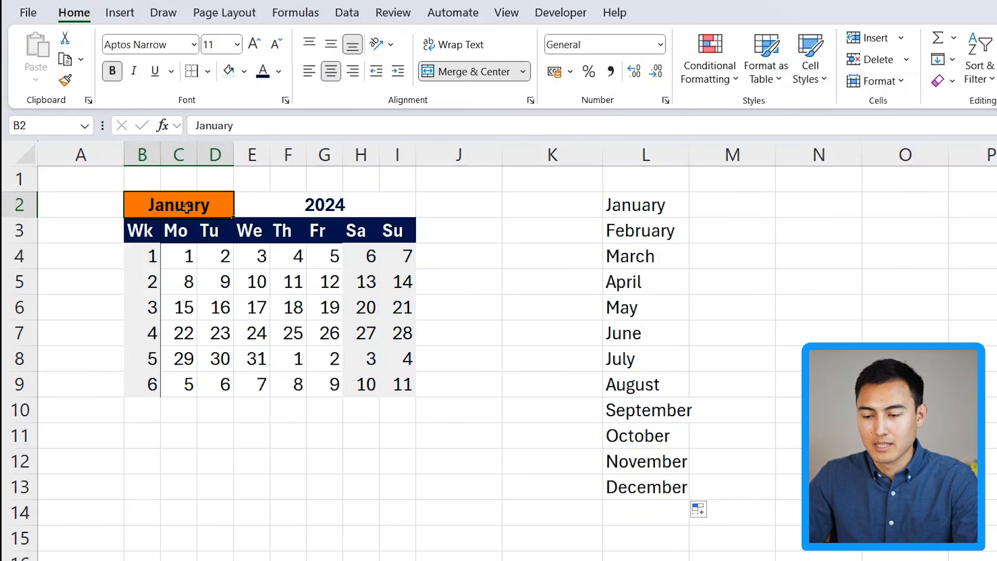
click(345, 14)
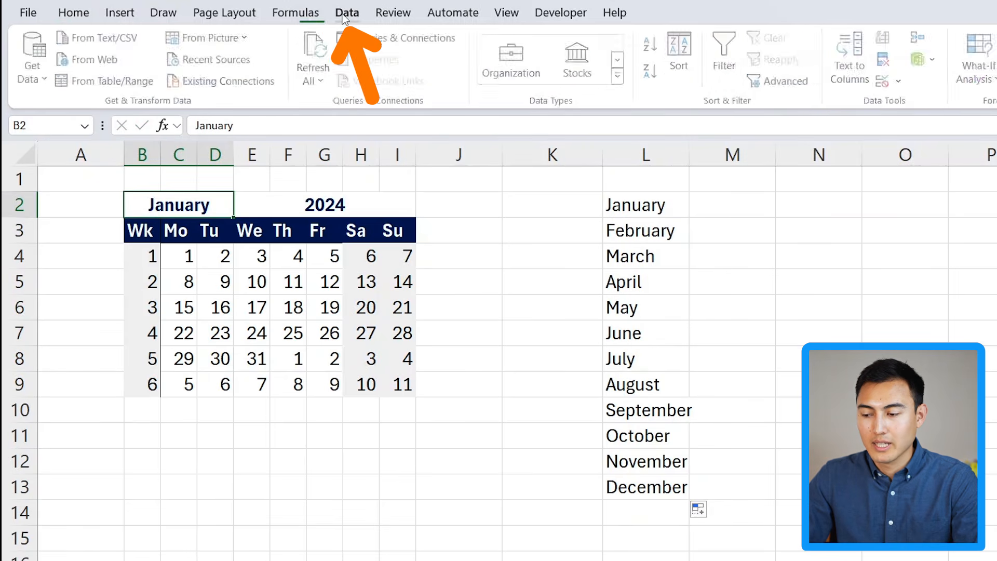
click(884, 83)
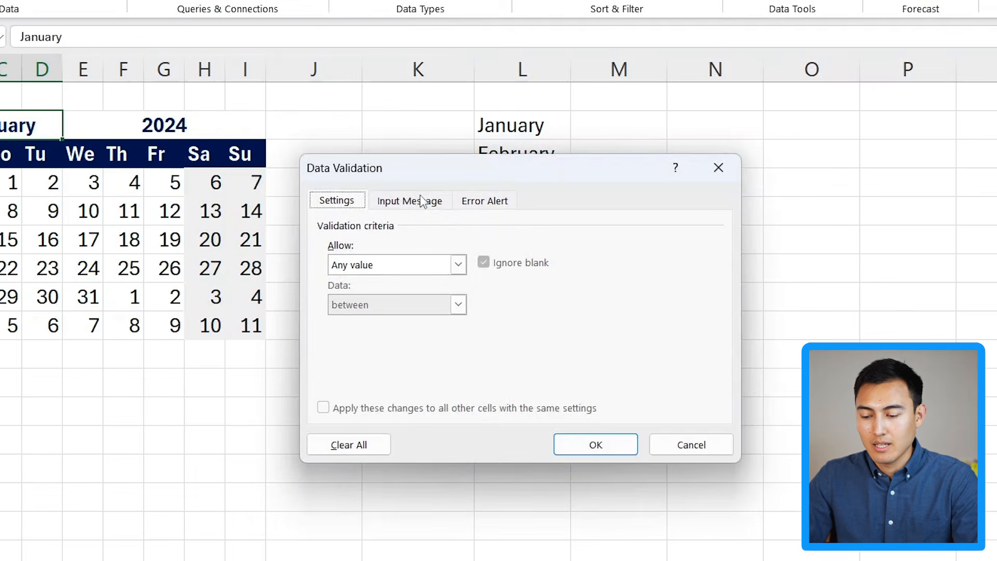
click(416, 261)
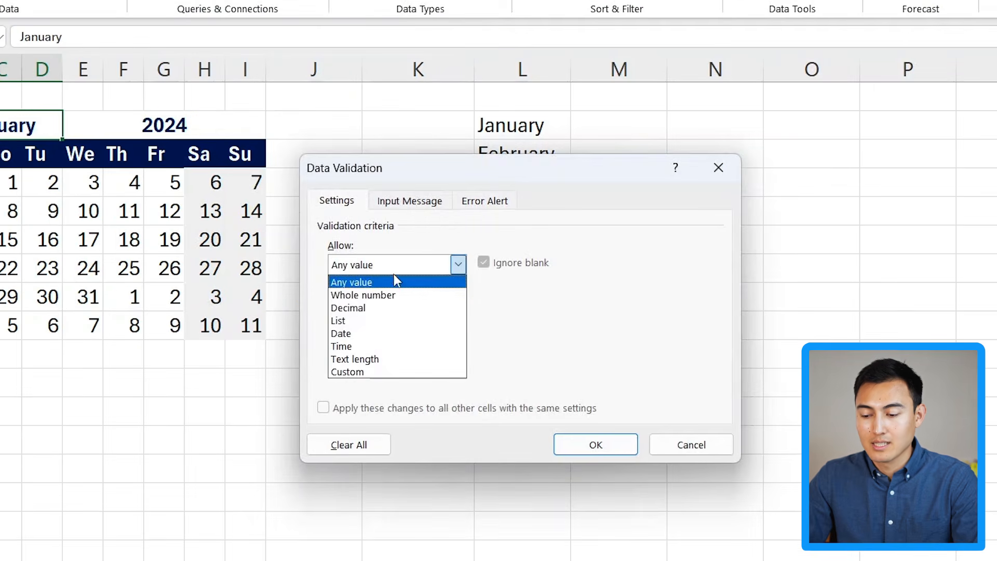
click(363, 321)
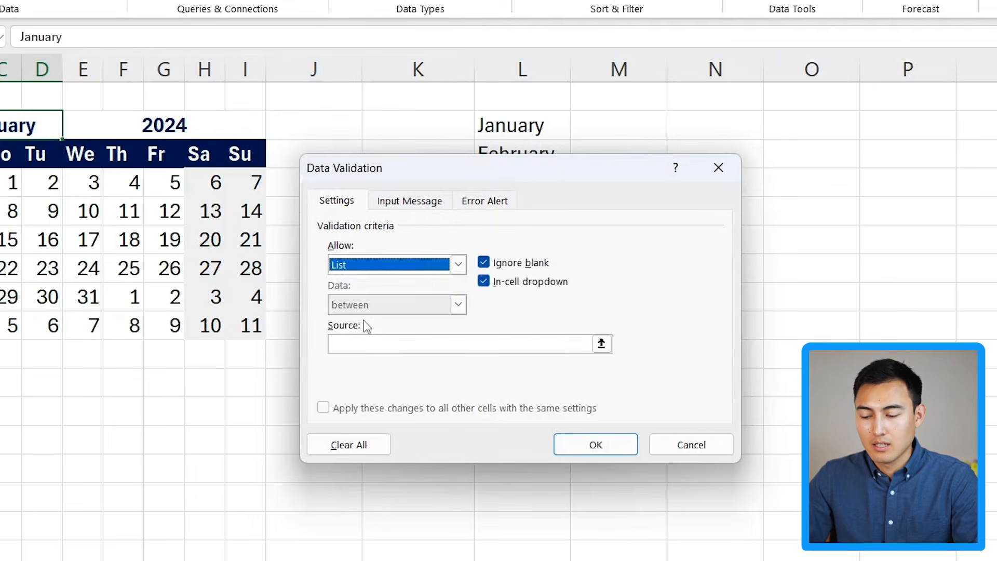
click(601, 344)
drag(512, 130, 525, 442)
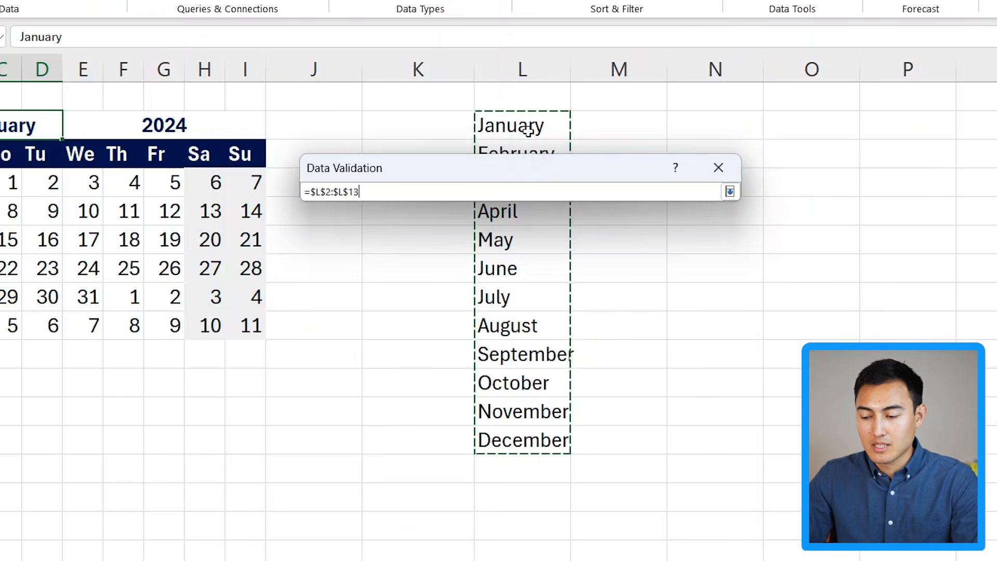
click(730, 192)
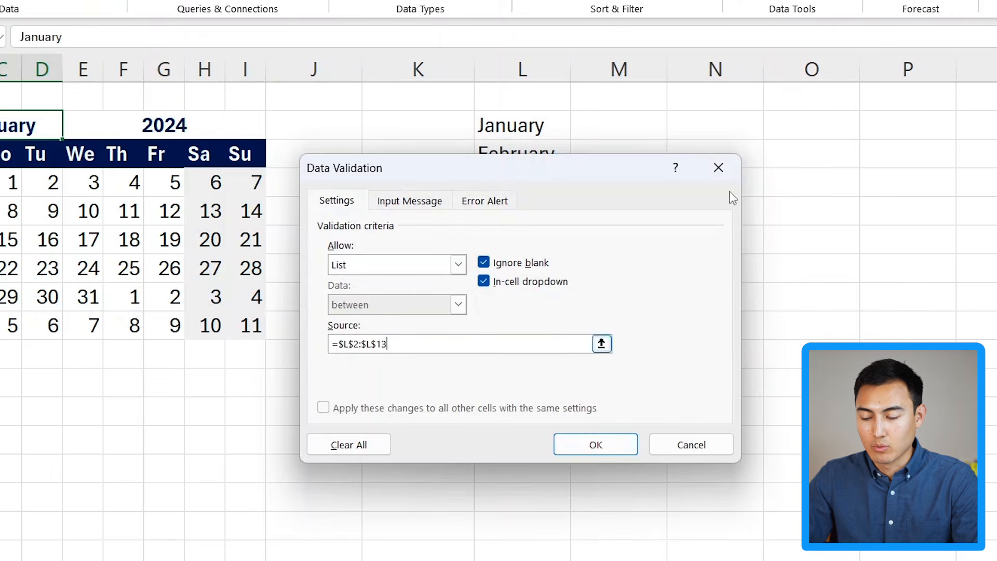
click(600, 445)
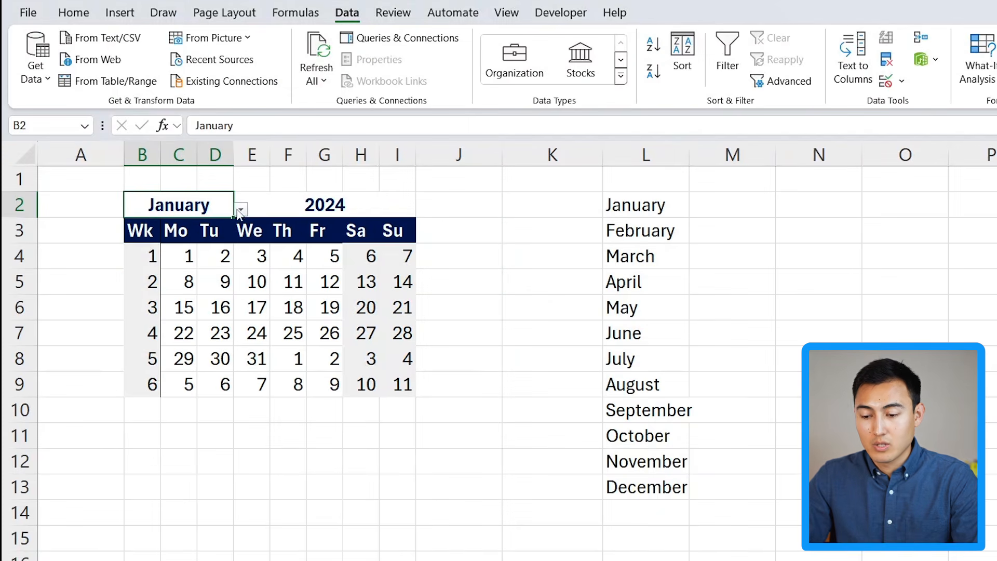
Test the month list in B2 by choosing July and then November
click(241, 209)
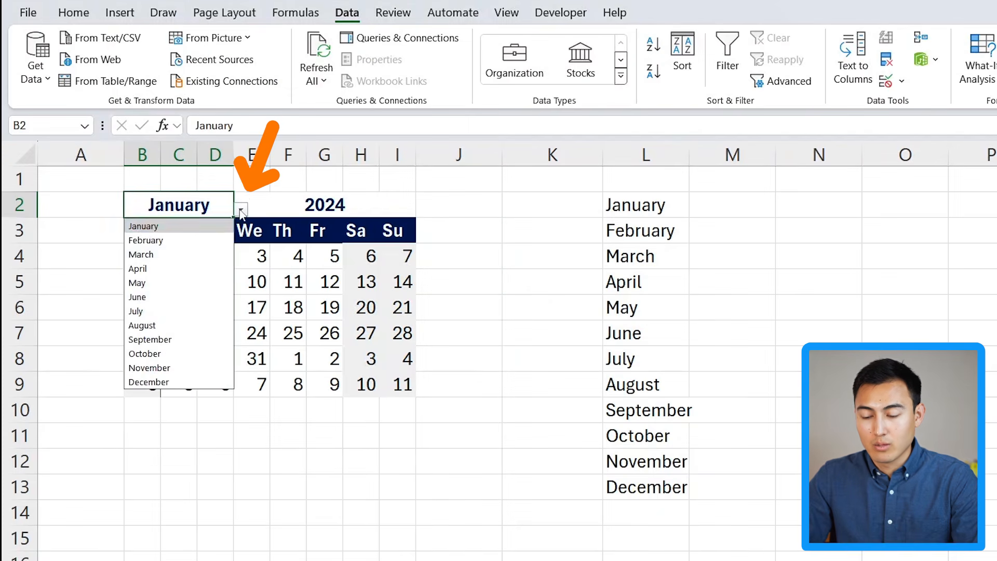
click(181, 308)
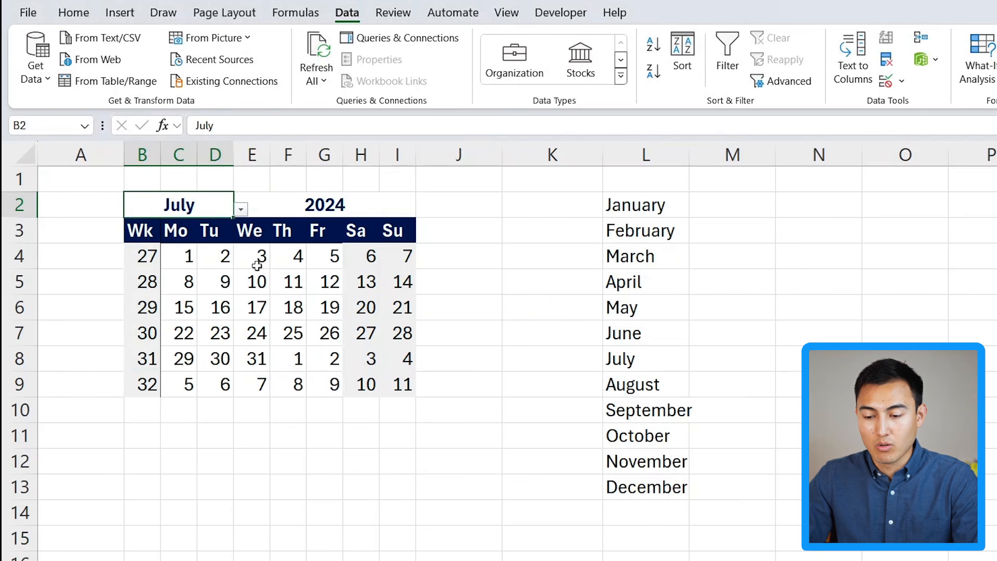
click(241, 209)
click(180, 365)
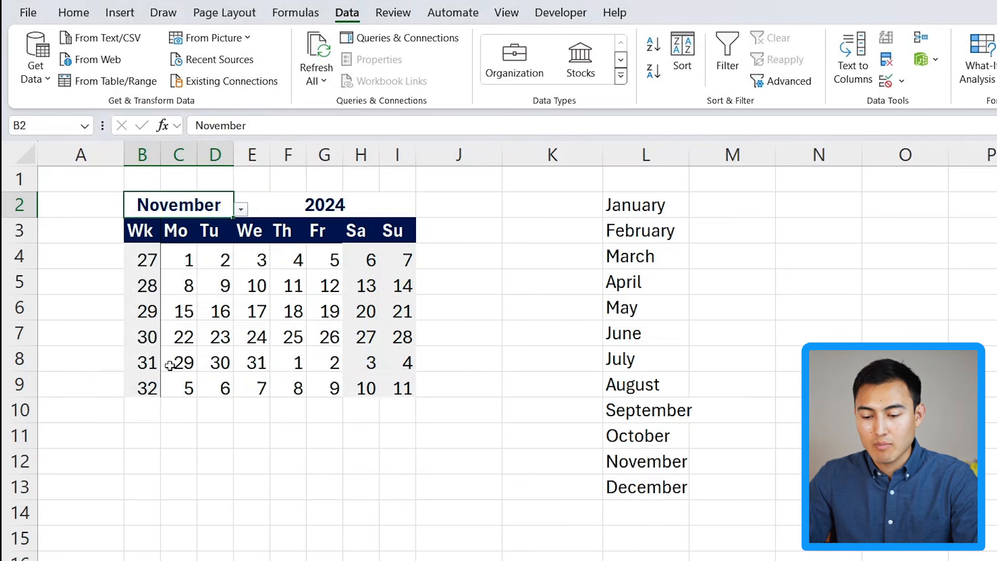
Set the calendar year in E2 to 2026
click(348, 206)
text(2026)
key(Return)
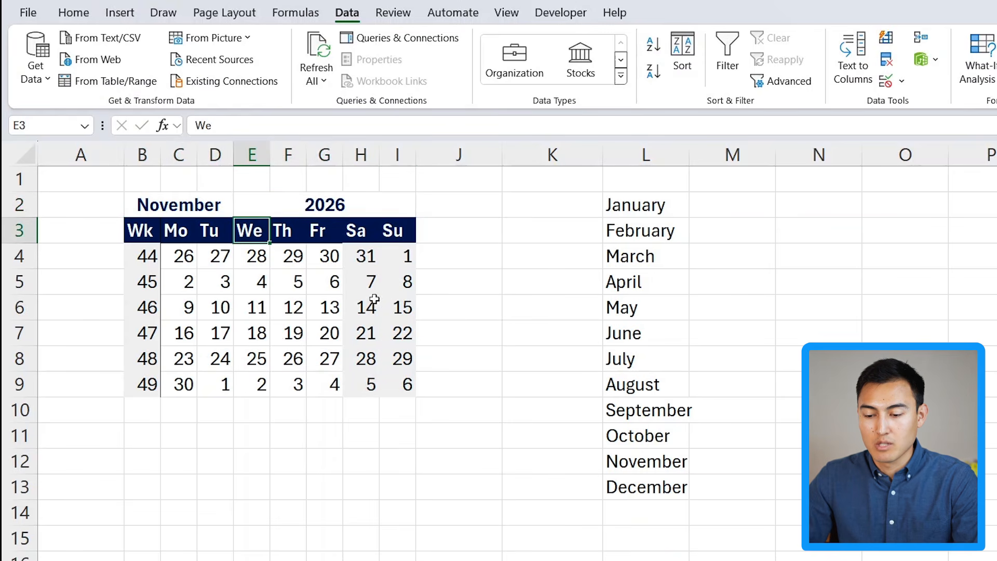
key(Up)
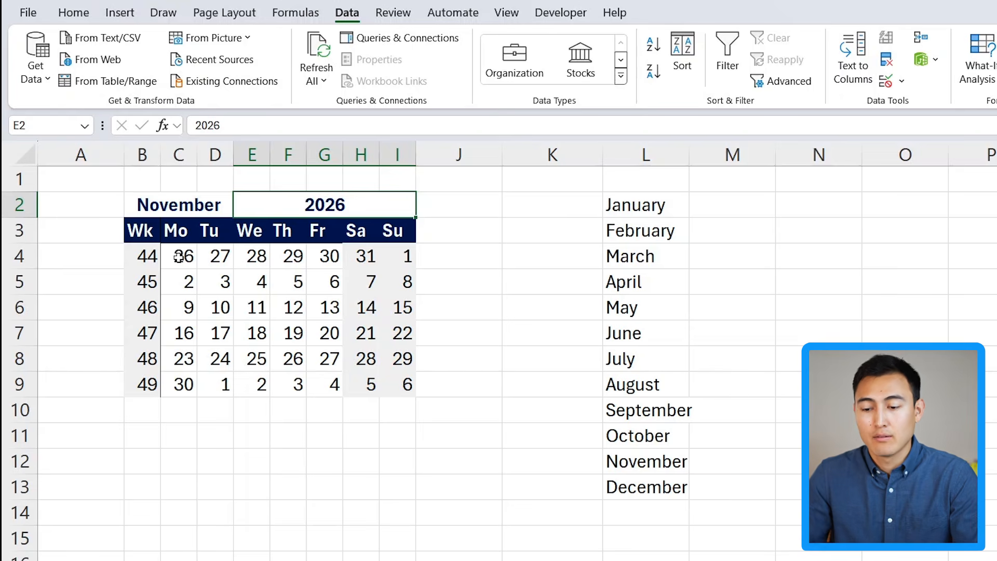
Create a formula-based conditional formatting rule for the dates C4:I9 with the formula =C4=TODAY()
click(177, 256)
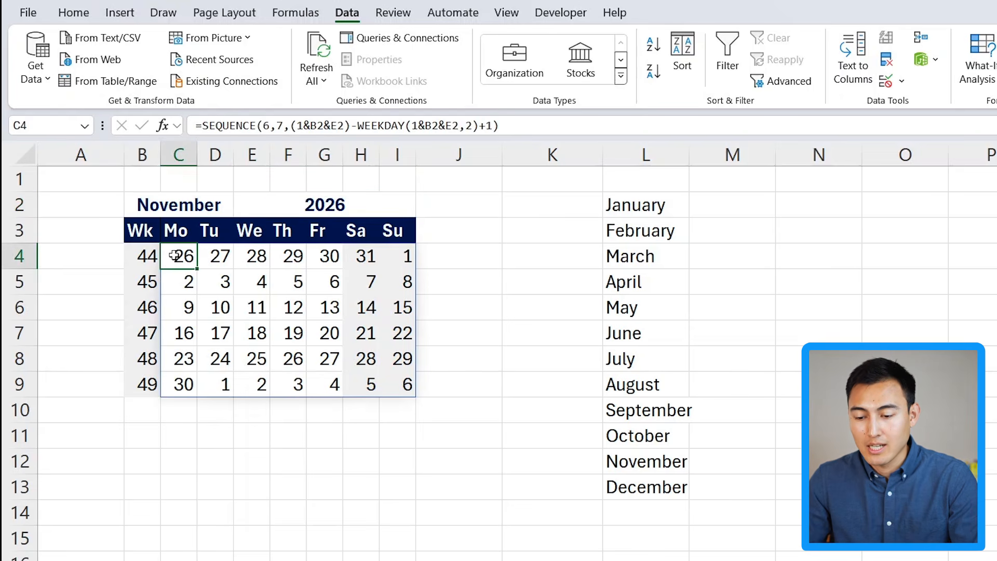
key(ctrl+shift+Down)
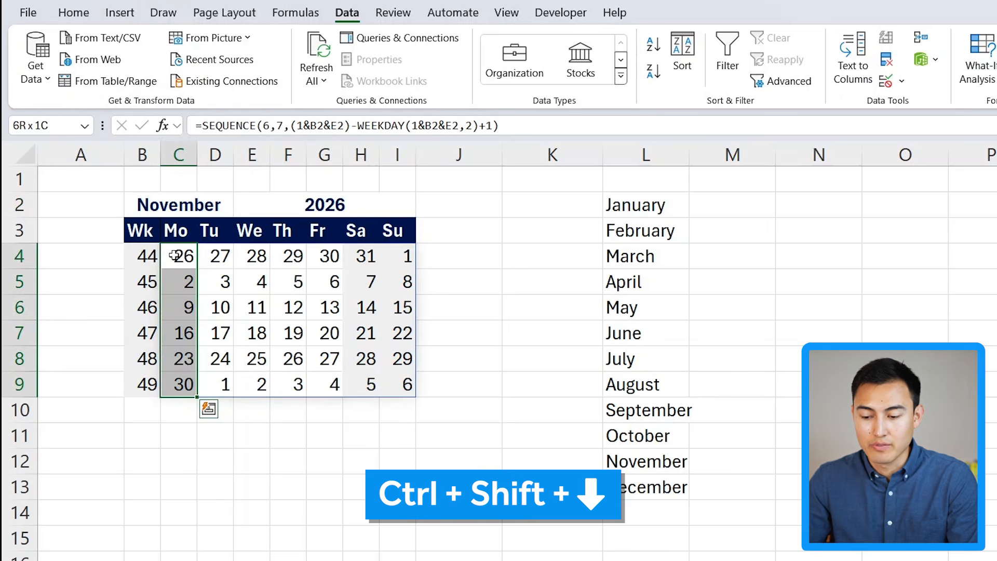
key(ctrl+shift+Right)
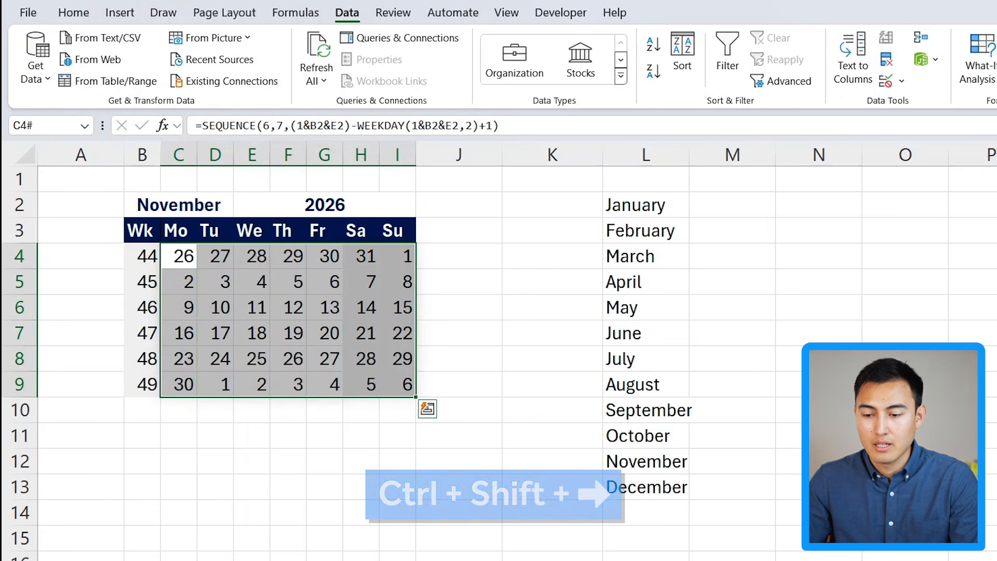
click(74, 13)
click(709, 66)
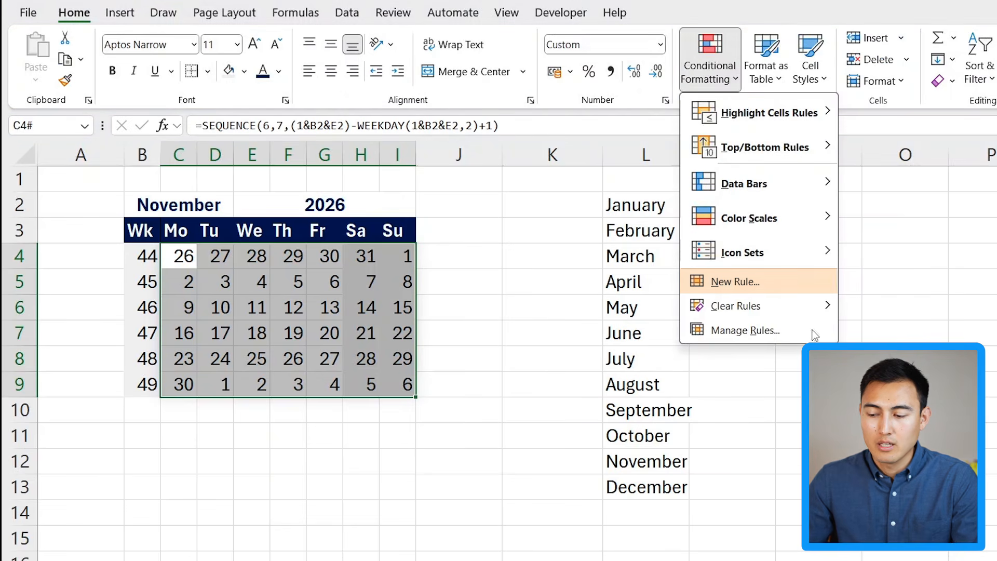
click(707, 282)
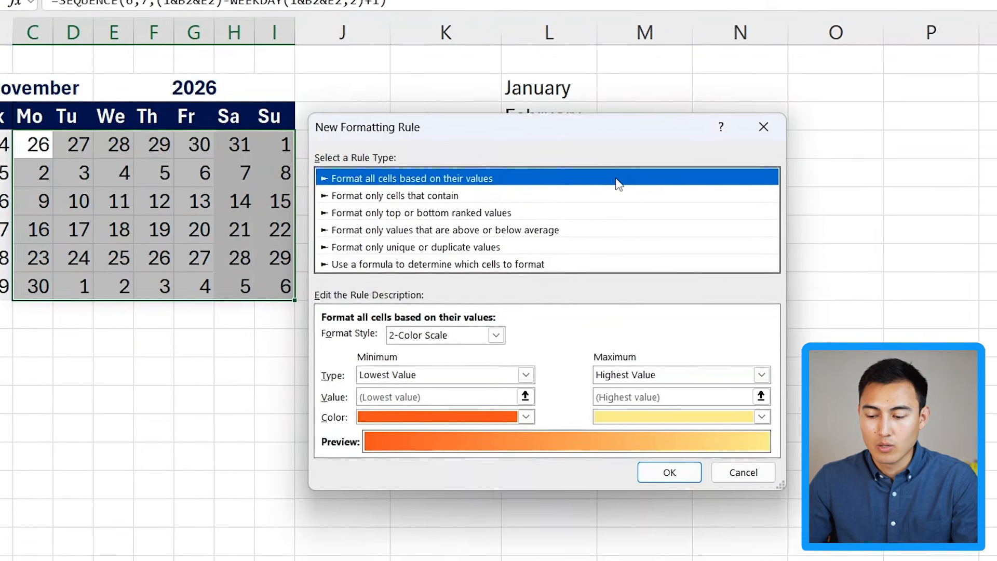
click(423, 257)
click(368, 331)
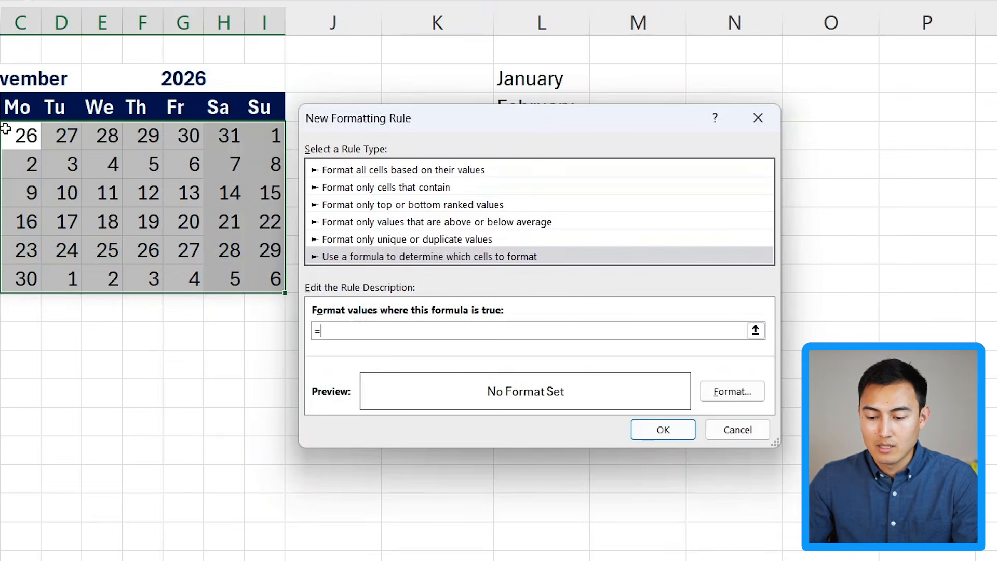
click(20, 136)
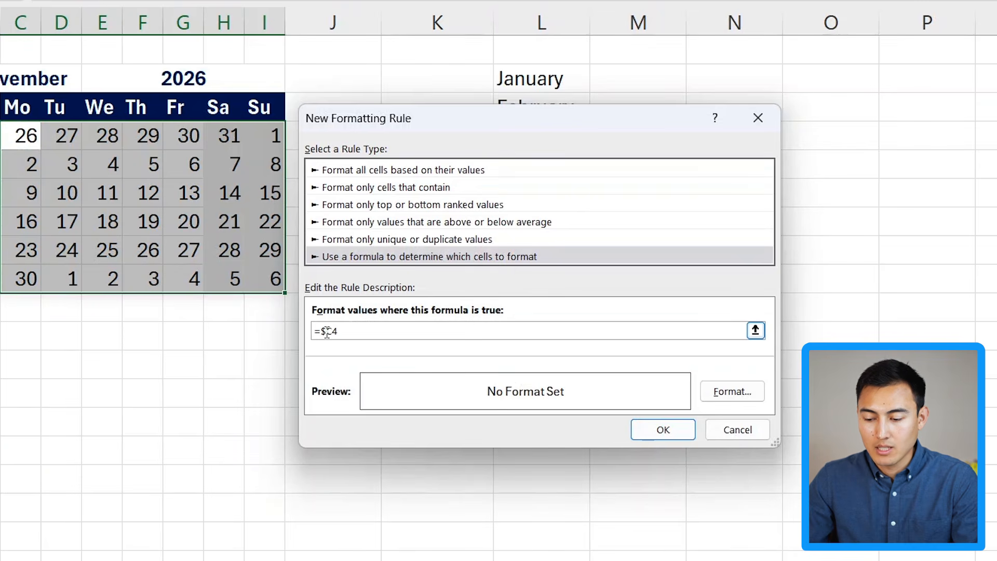
text(=TODAY()
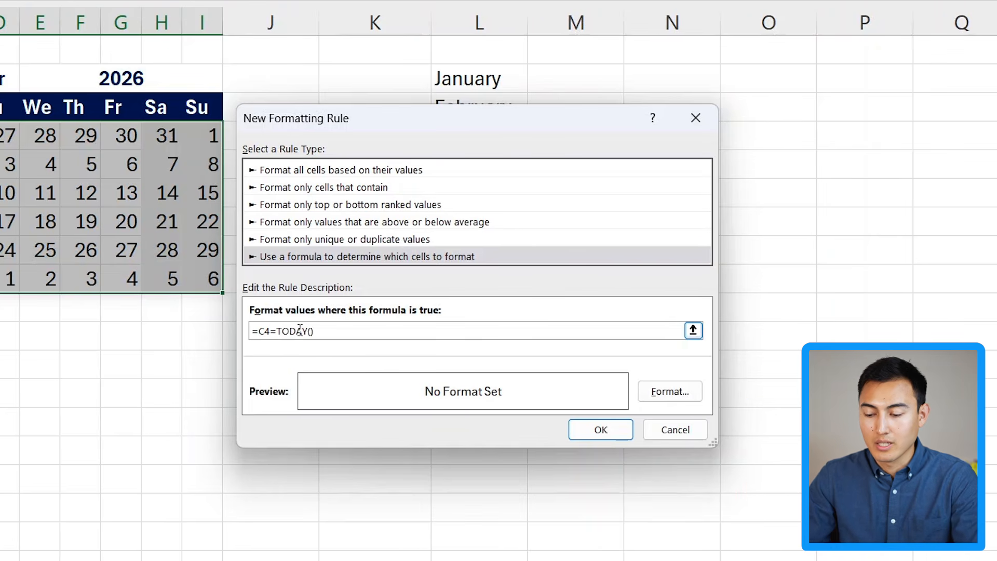
Give the TODAY conditional formatting rule an orange fill and apply the rule to the calendar dates
click(667, 390)
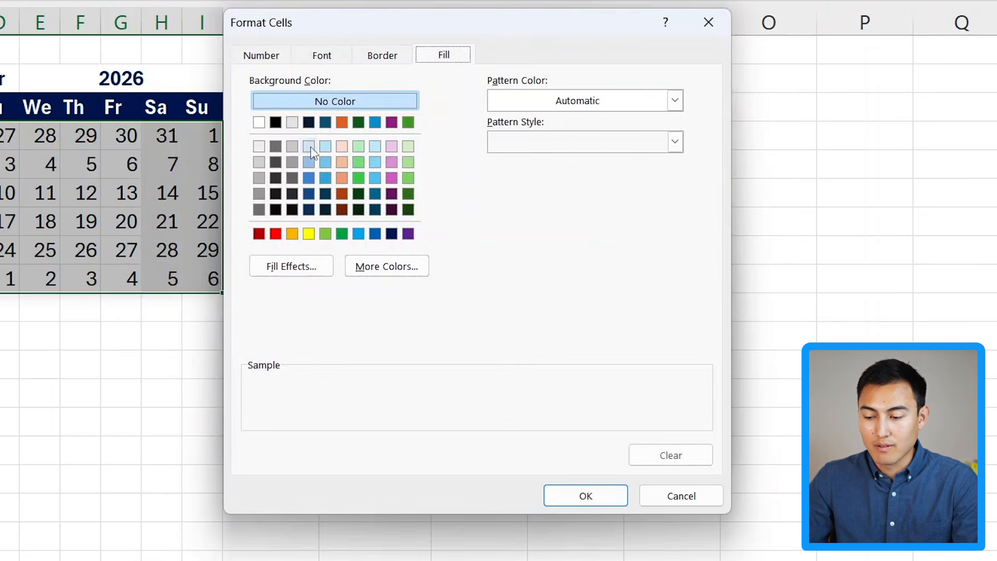
click(294, 236)
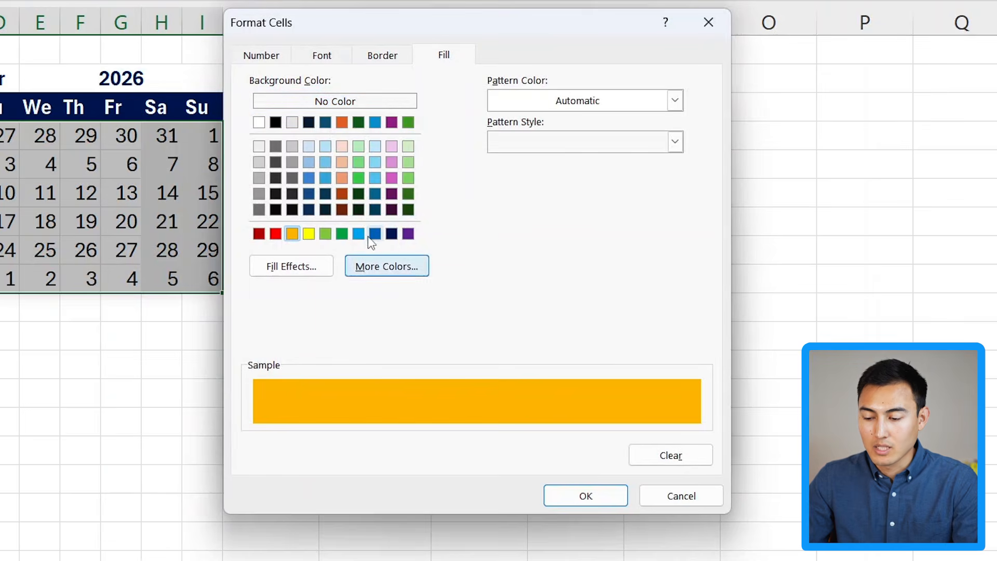
click(585, 495)
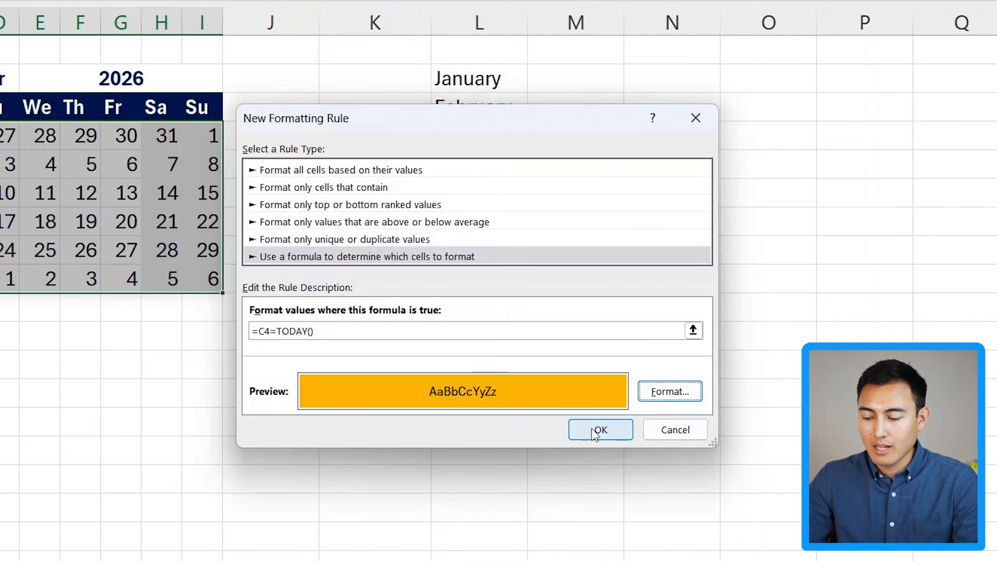
click(594, 429)
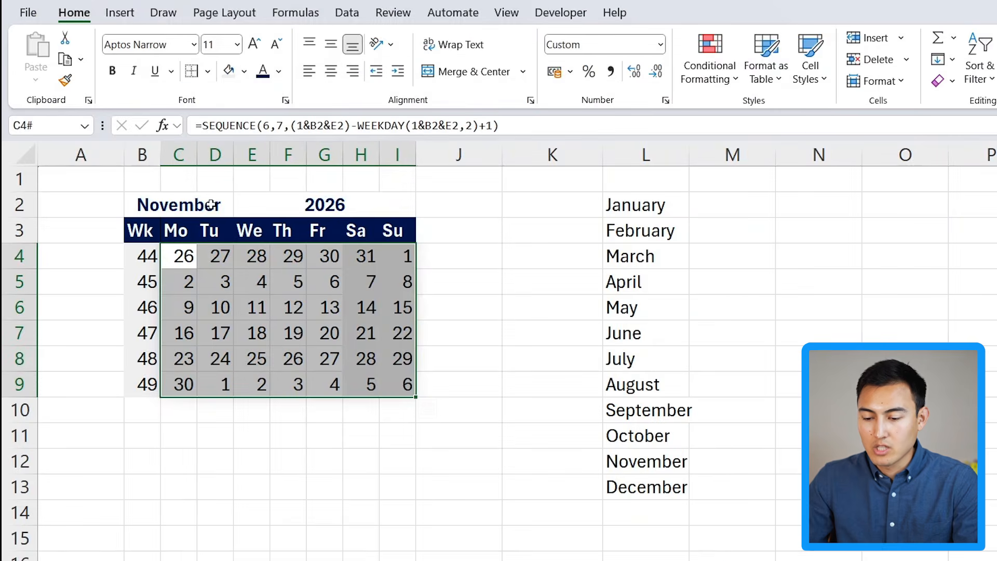
Set the calendar month in B2 to June and the year in E2 to 2024
click(210, 205)
click(241, 208)
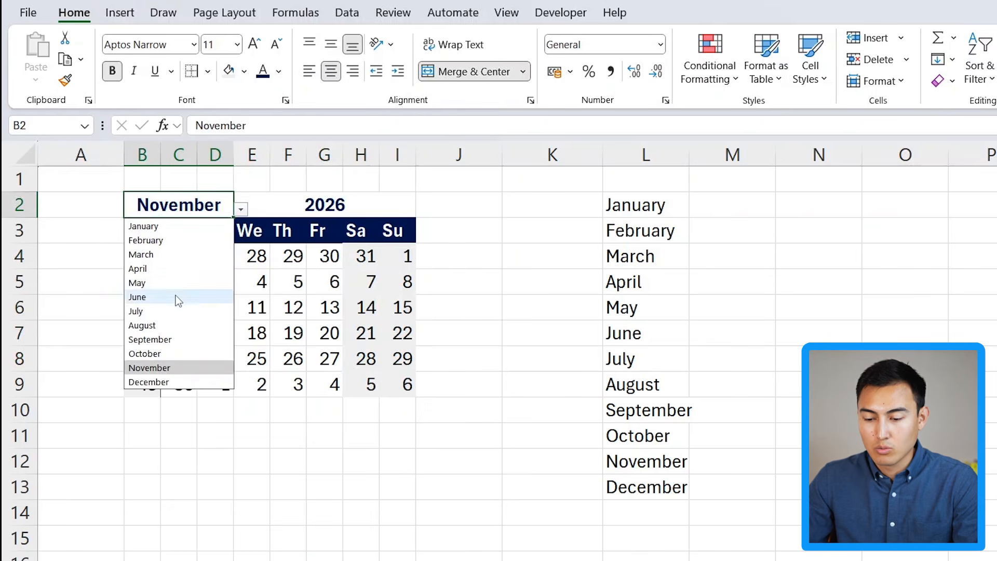
click(177, 294)
click(328, 206)
text(2024)
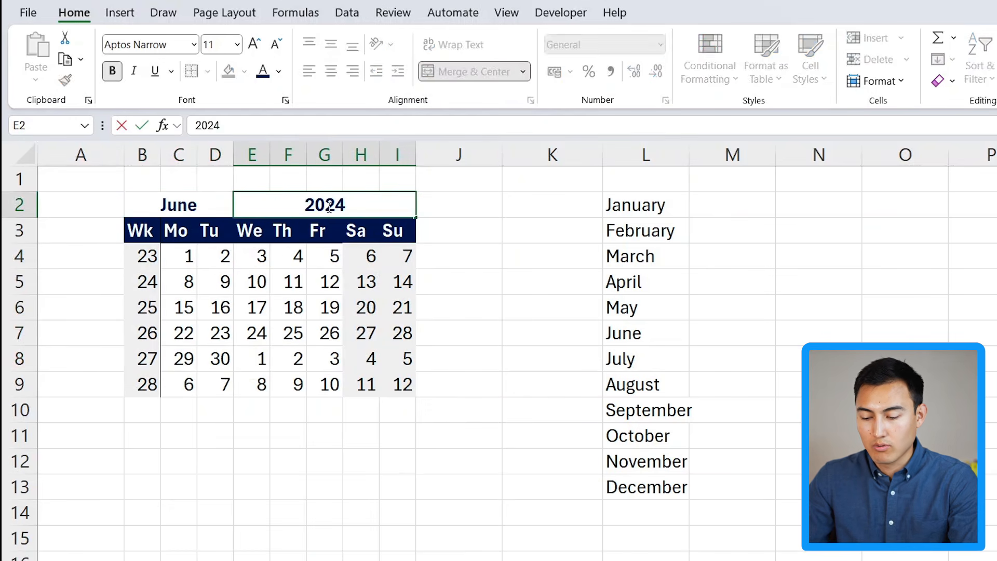
key(Return)
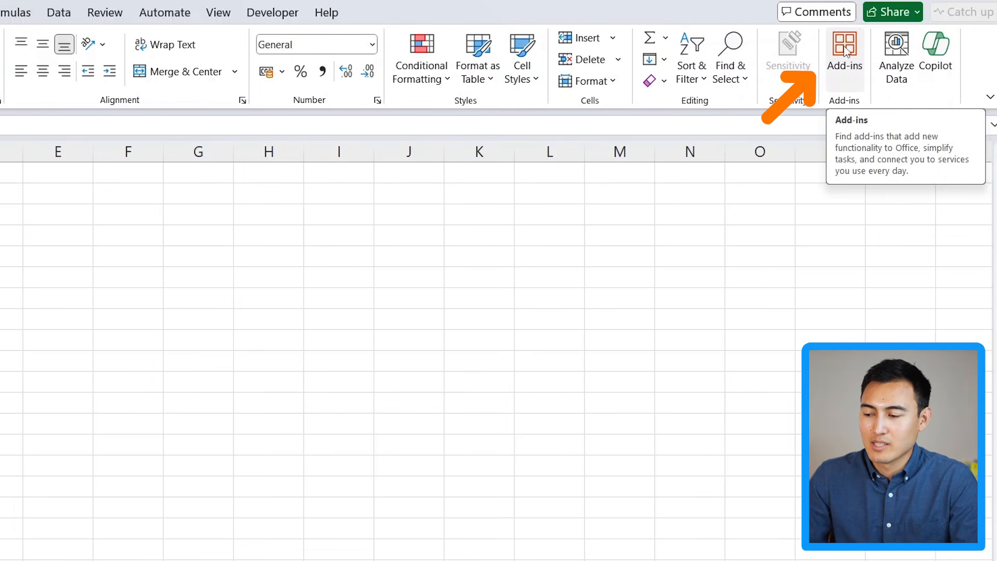
Search the Office Add-ins store for calendar and add Mini Calendar and Date Picker, accepting its license terms
click(844, 50)
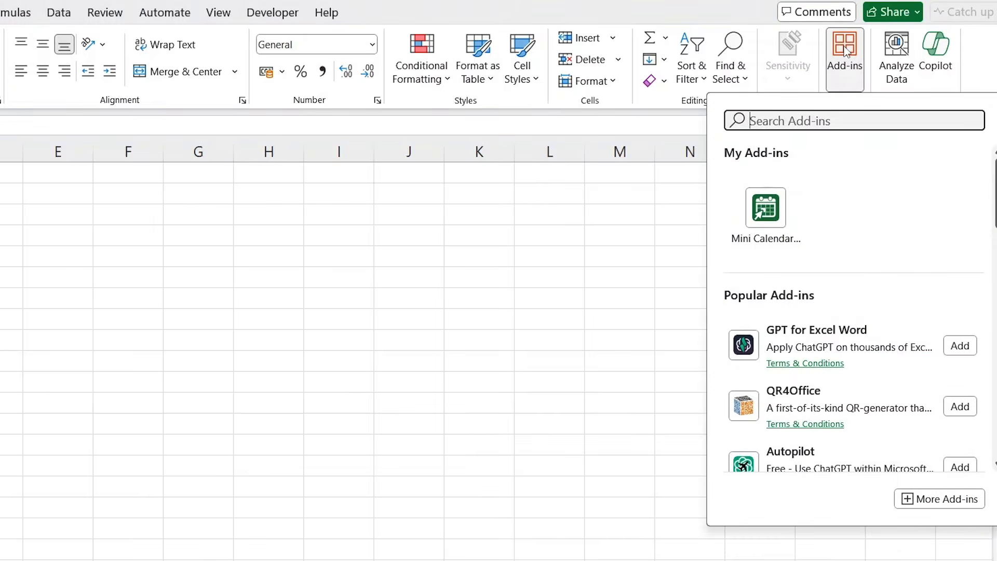
click(939, 503)
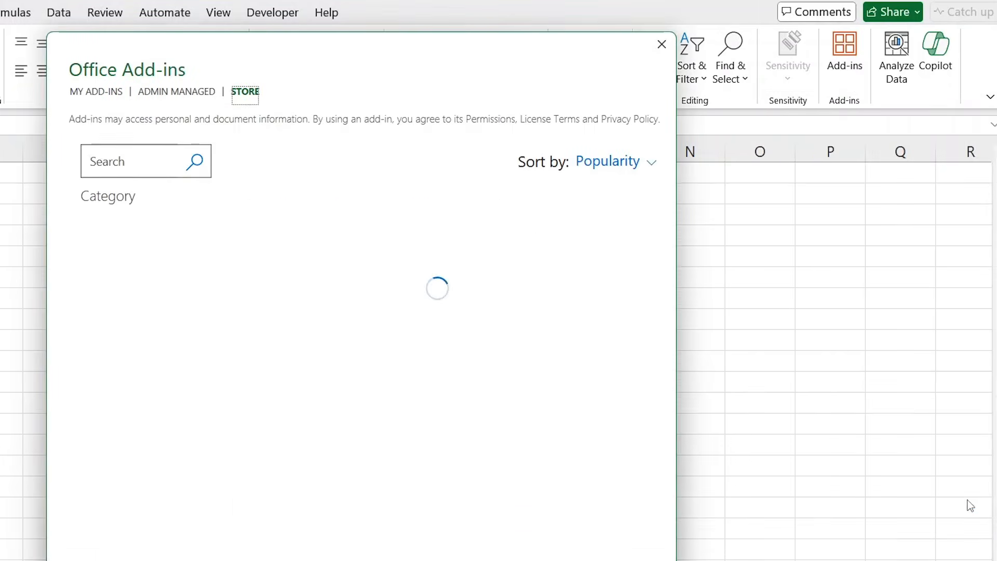
scroll(447, 467, down, 10)
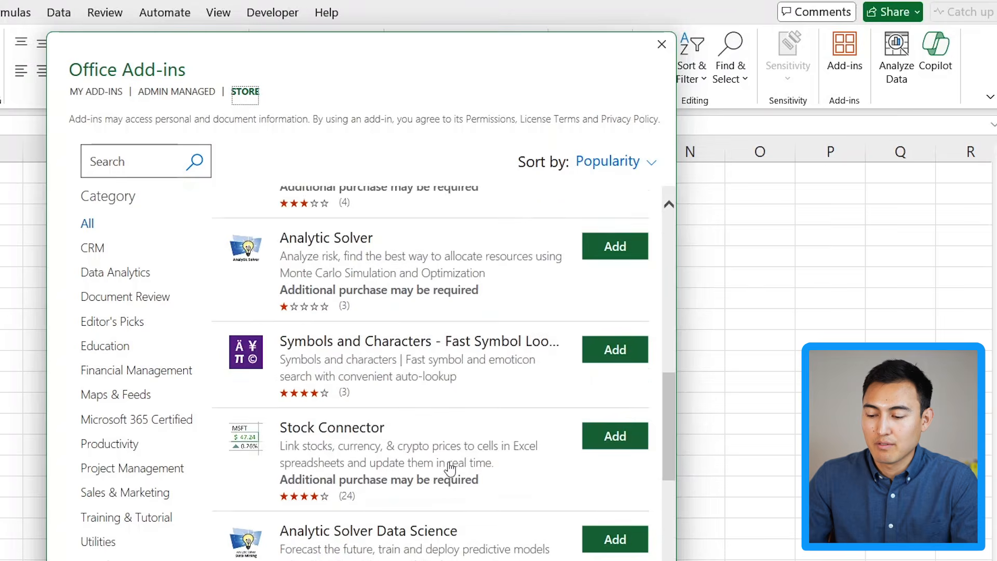
scroll(447, 467, up, 10)
click(138, 162)
text(cale)
key(Return)
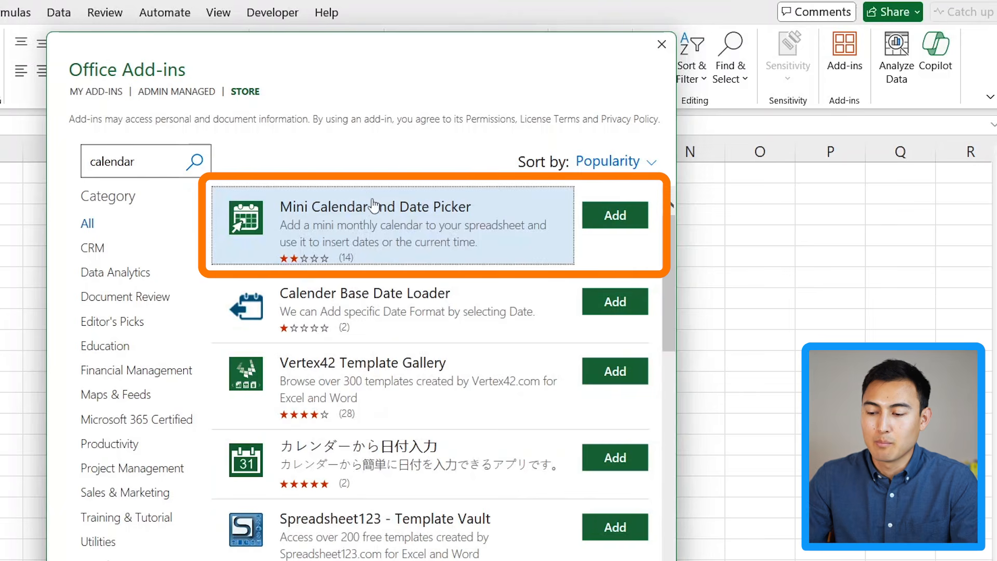
click(621, 216)
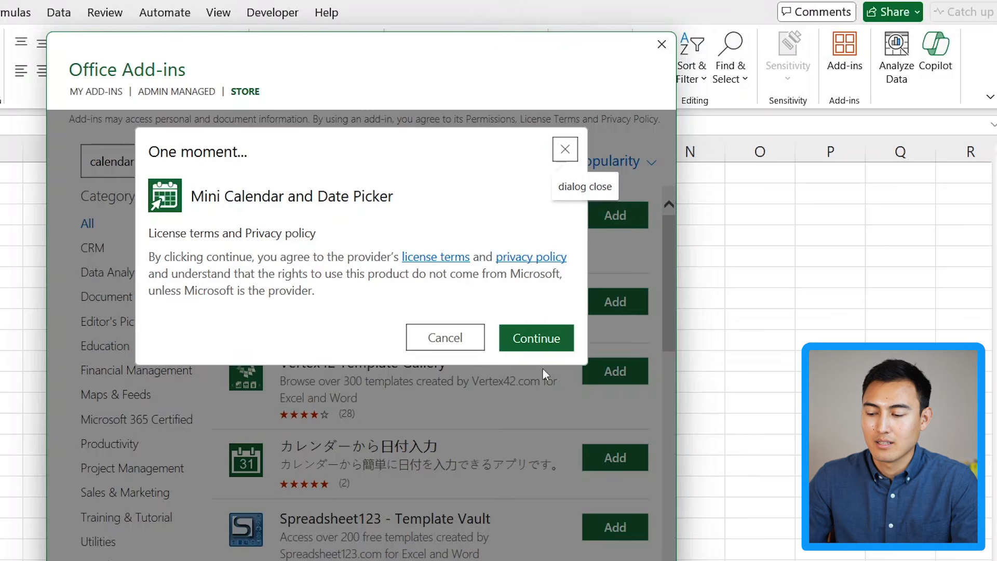
click(542, 350)
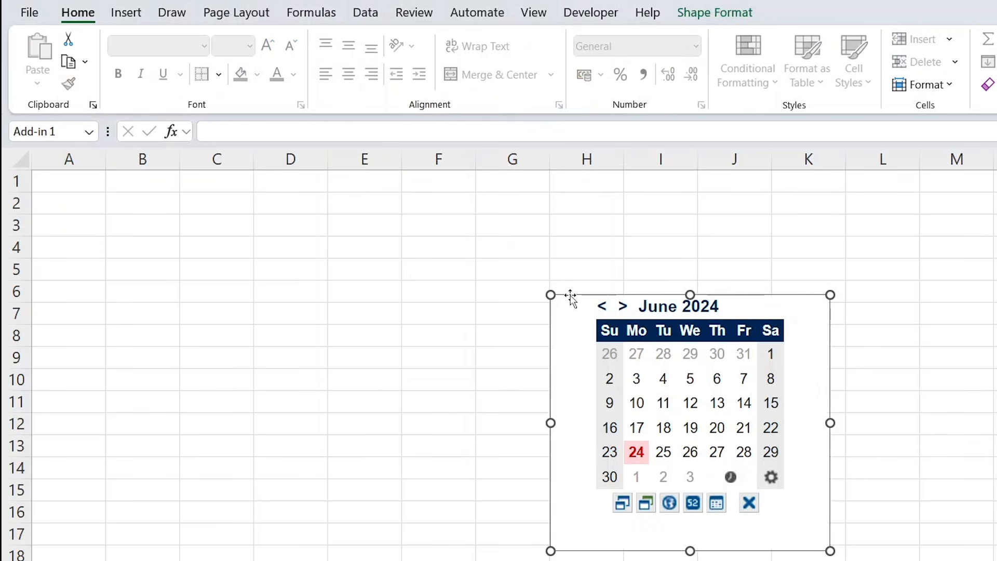
Move the mini calendar to about columns A to E from row 3, and page it one month forward and back
drag(571, 294, 94, 205)
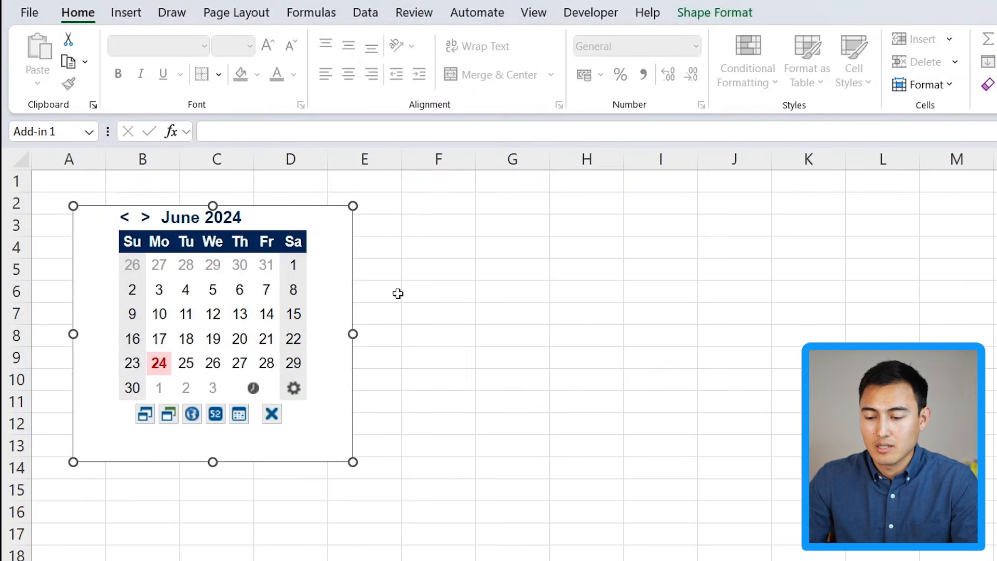
mouse_move(352, 264)
mouse_down()
mouse_move(418, 270)
mouse_move(350, 269)
mouse_up()
click(151, 233)
click(130, 232)
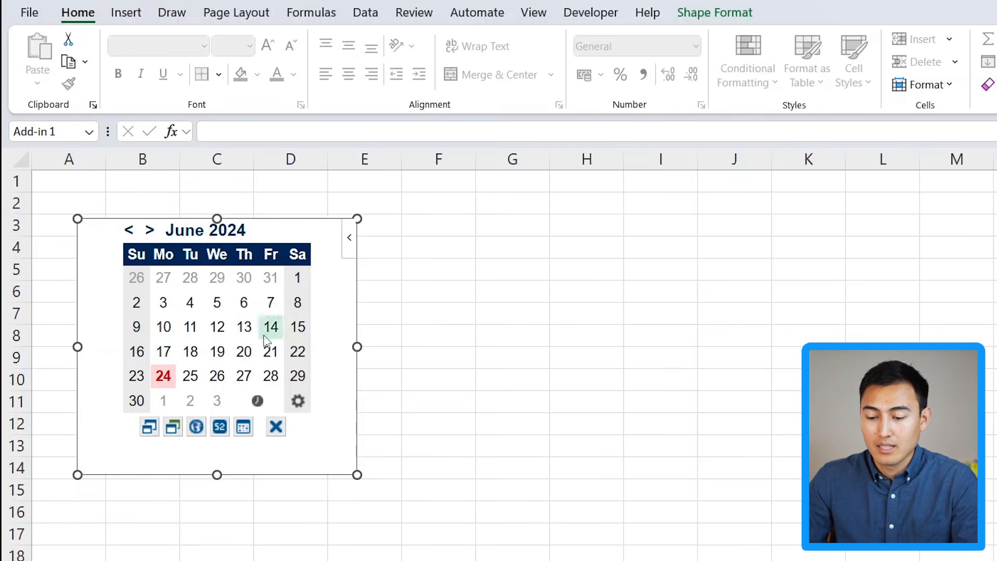
Insert the date 06/06/2024 into cell G4 from the mini calendar and widen column G to fit it
click(487, 241)
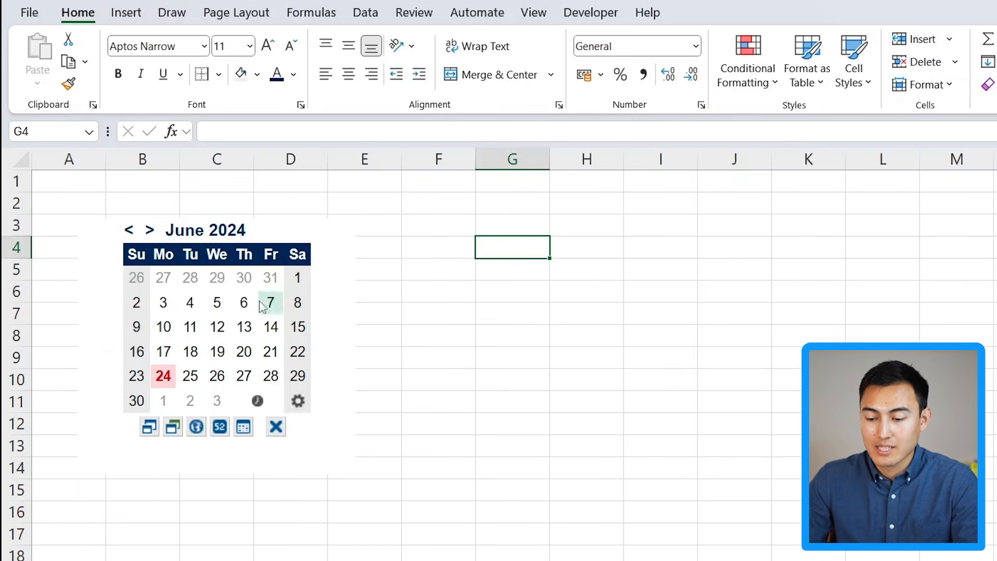
click(239, 311)
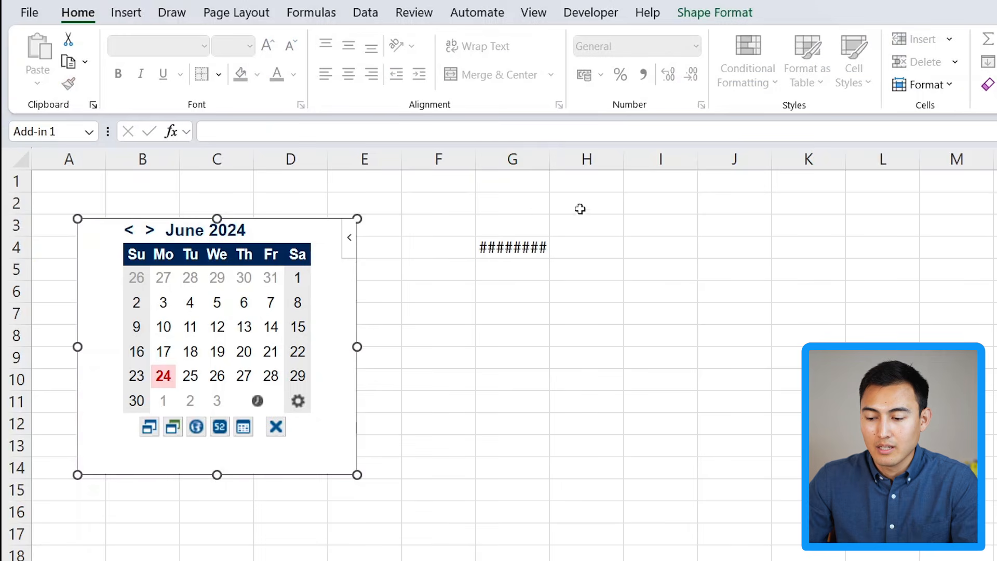
drag(550, 160, 577, 161)
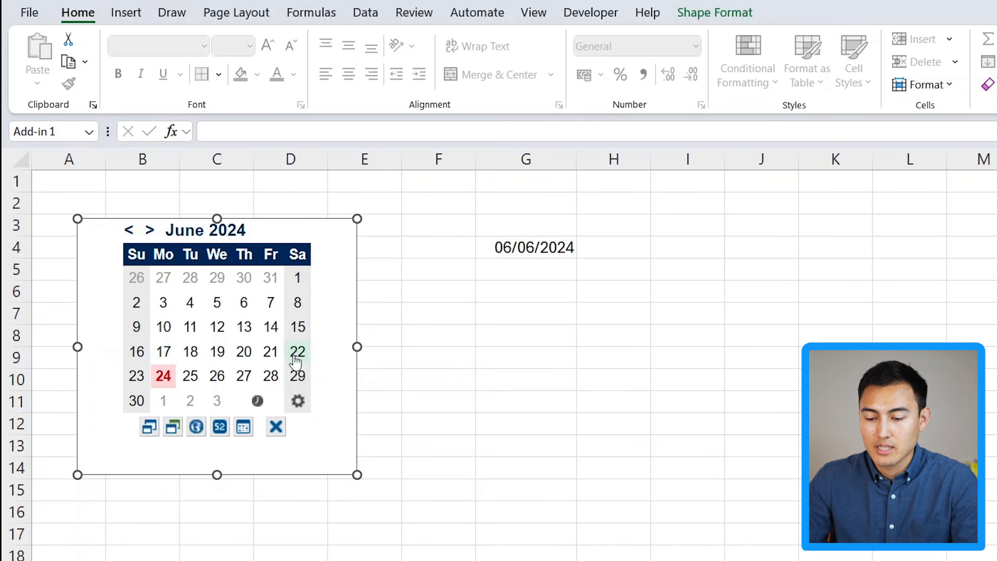
Cycle the mini calendar through its calendar systems, including ISO, Mon-1st U.S. and Sat-1st U.S., back to U.S. Calendar System
click(196, 426)
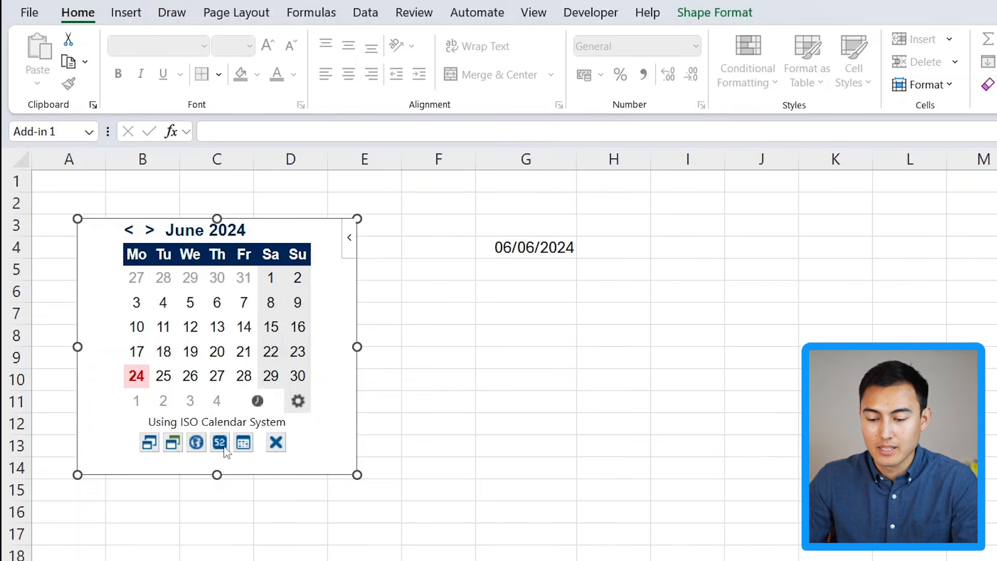
click(197, 442)
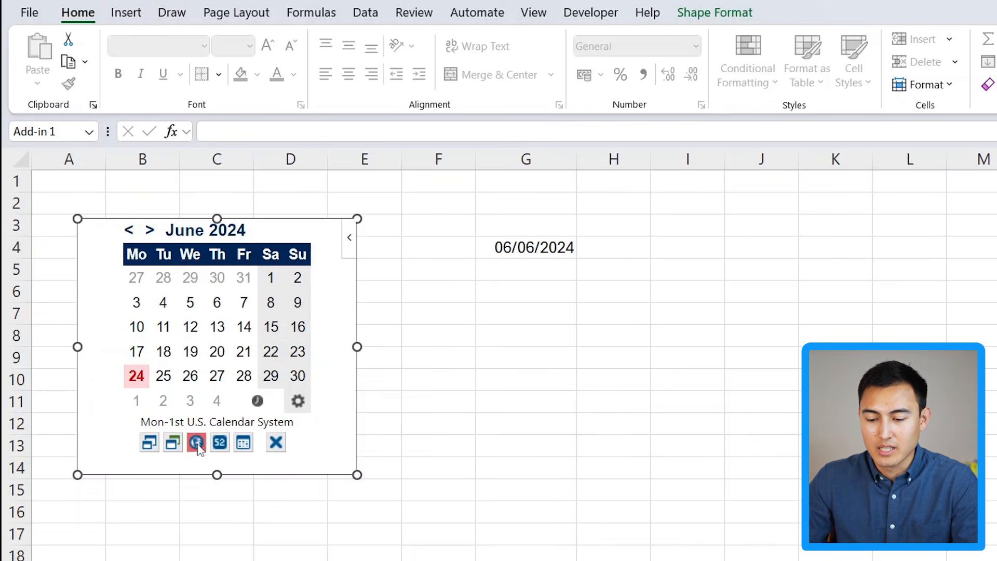
click(196, 444)
click(197, 444)
click(197, 444)
click(197, 445)
click(198, 445)
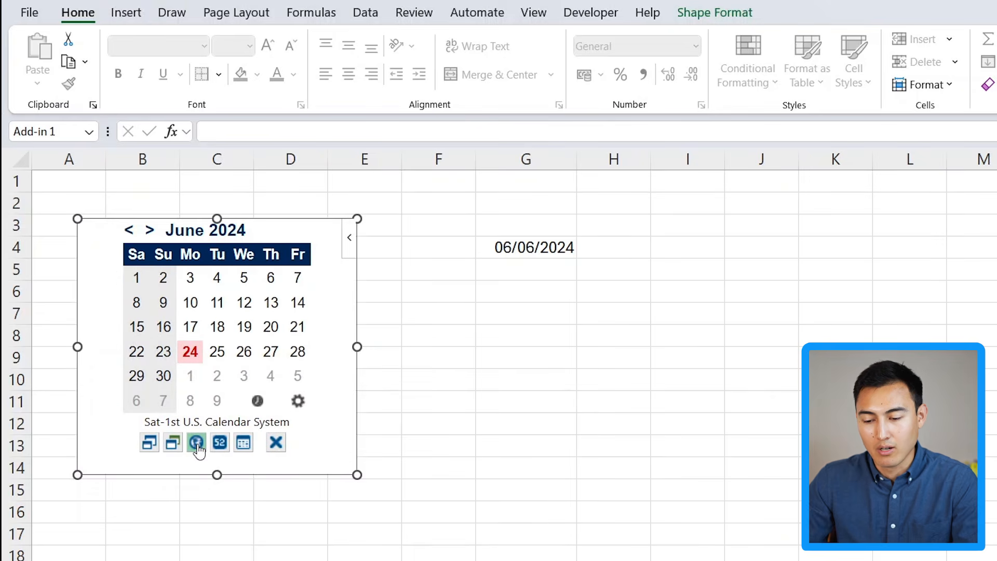
click(197, 444)
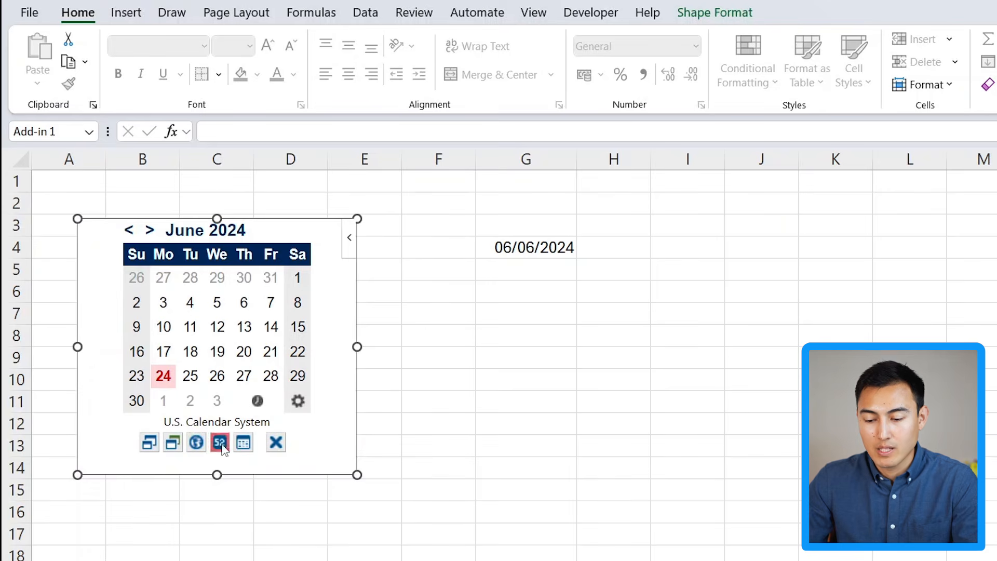
Show week numbers in the mini calendar and cycle through its alternative display styles
click(221, 444)
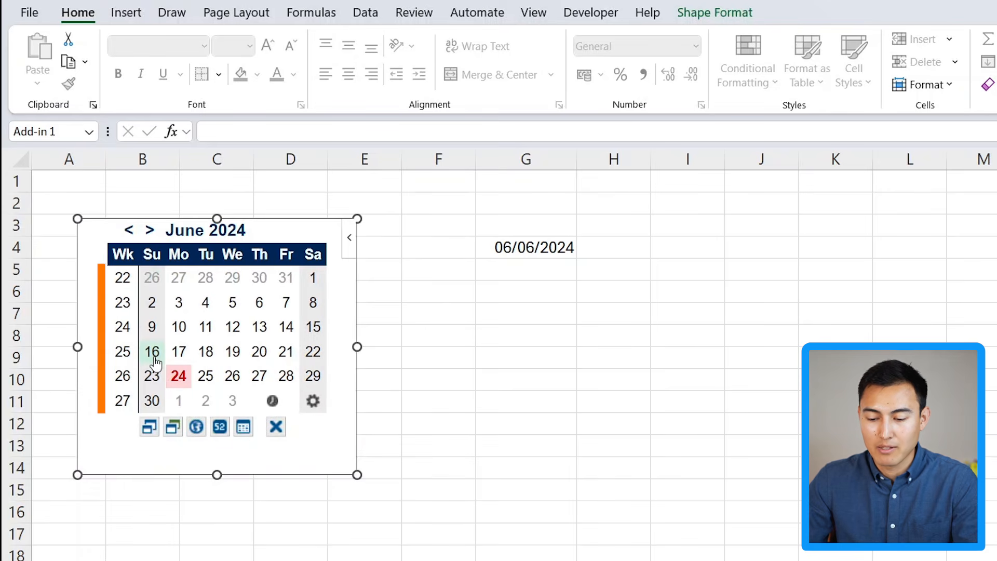
click(173, 428)
click(173, 428)
click(174, 428)
click(173, 428)
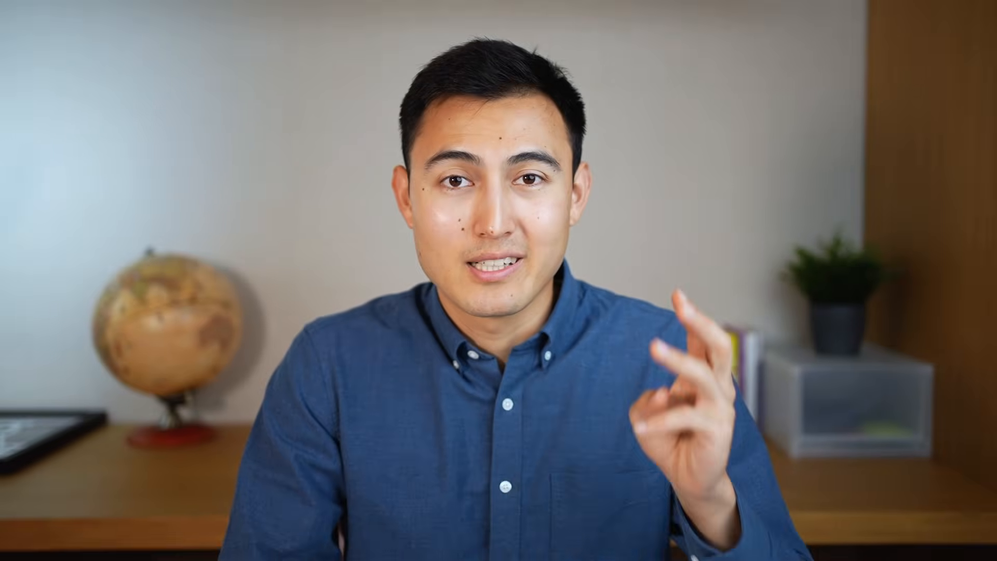